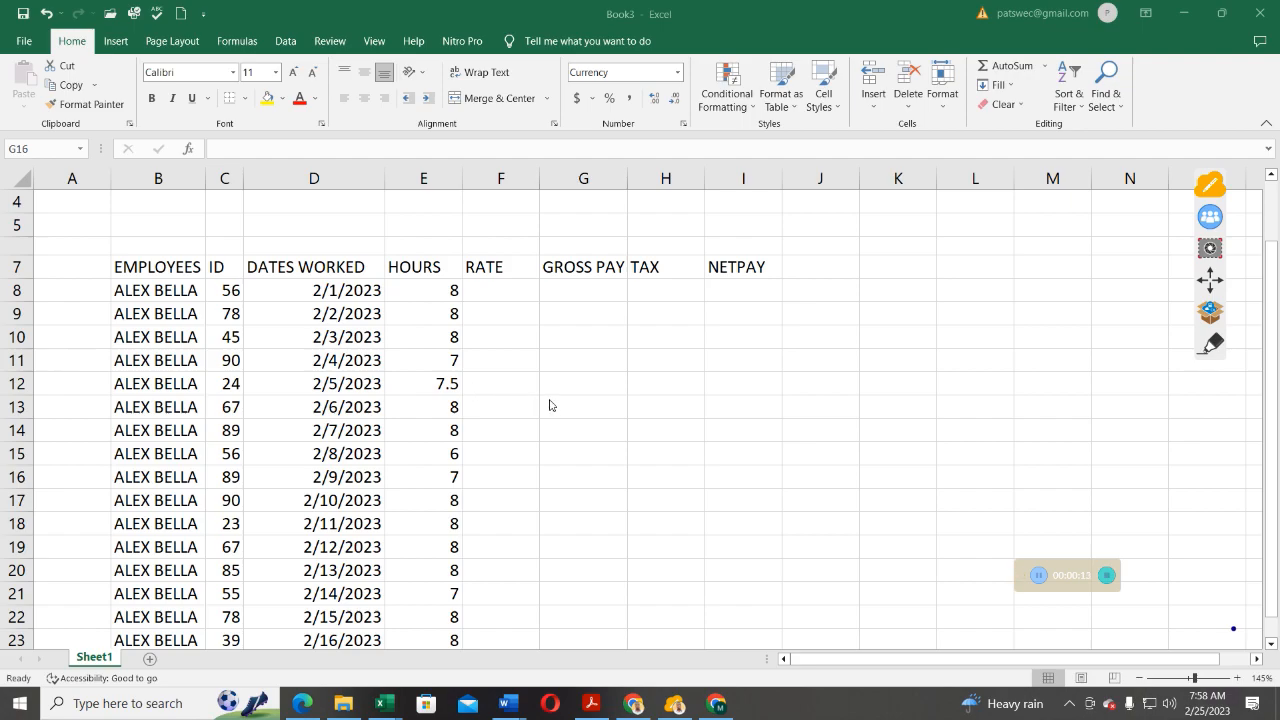
Enter the title 'EXCEL TABLES' in cell D4.
{"action": "scroll", "coordinate": [394, 392], "scroll_direction": "down", "scroll_amount": 1}
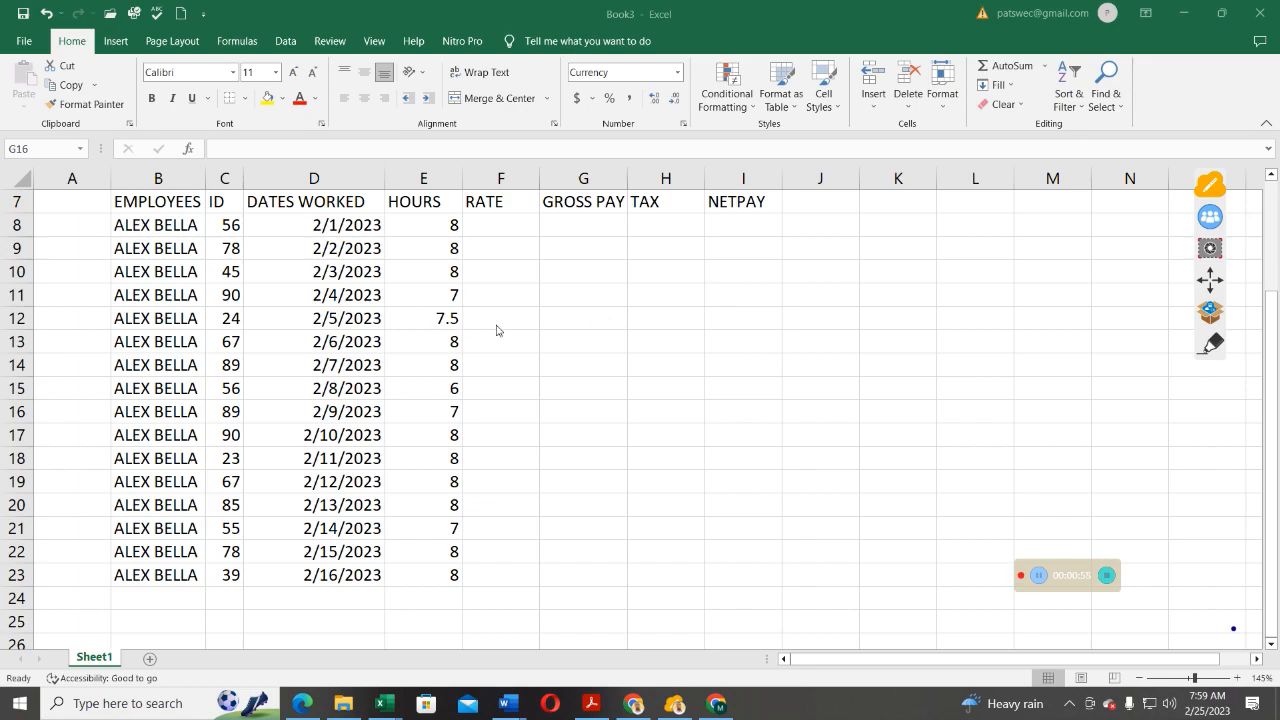
{"action": "scroll", "coordinate": [436, 315], "scroll_direction": "up", "scroll_amount": 1}
{"action": "scroll", "coordinate": [440, 315], "scroll_direction": "up", "scroll_amount": 1}
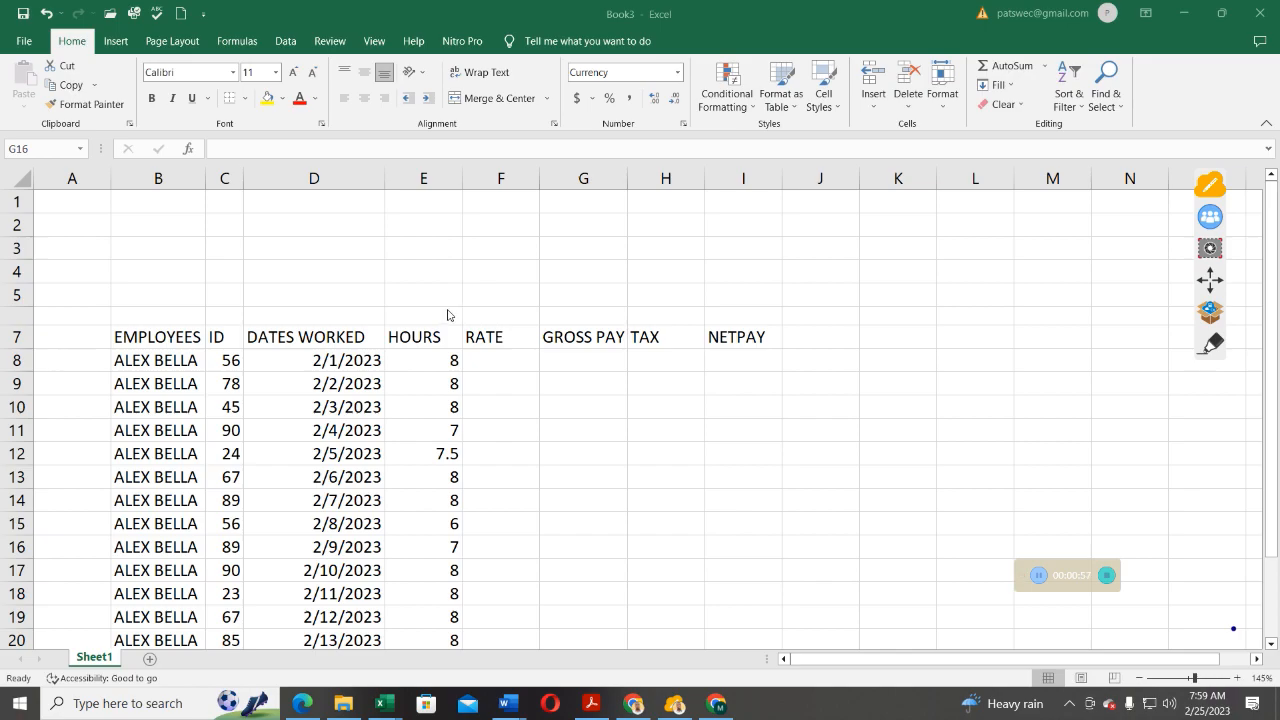
{"action": "left_click", "coordinate": [281, 273]}
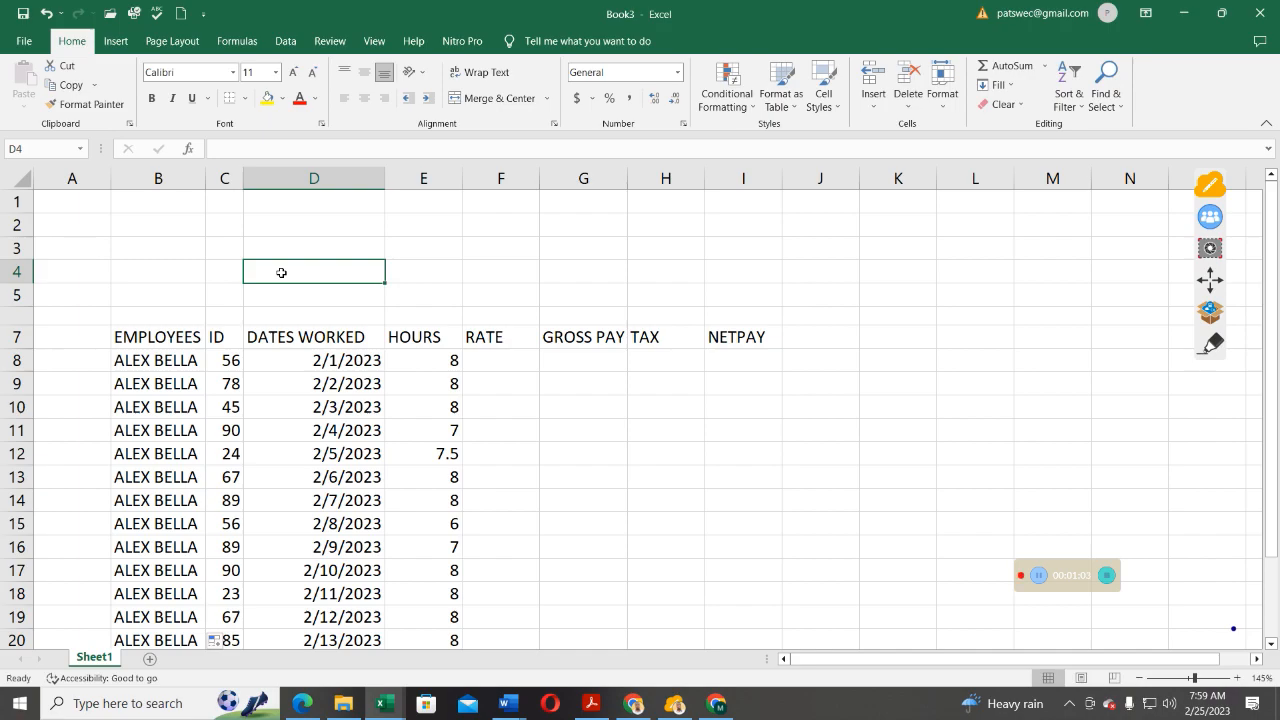
{"action": "type", "text": "E"}
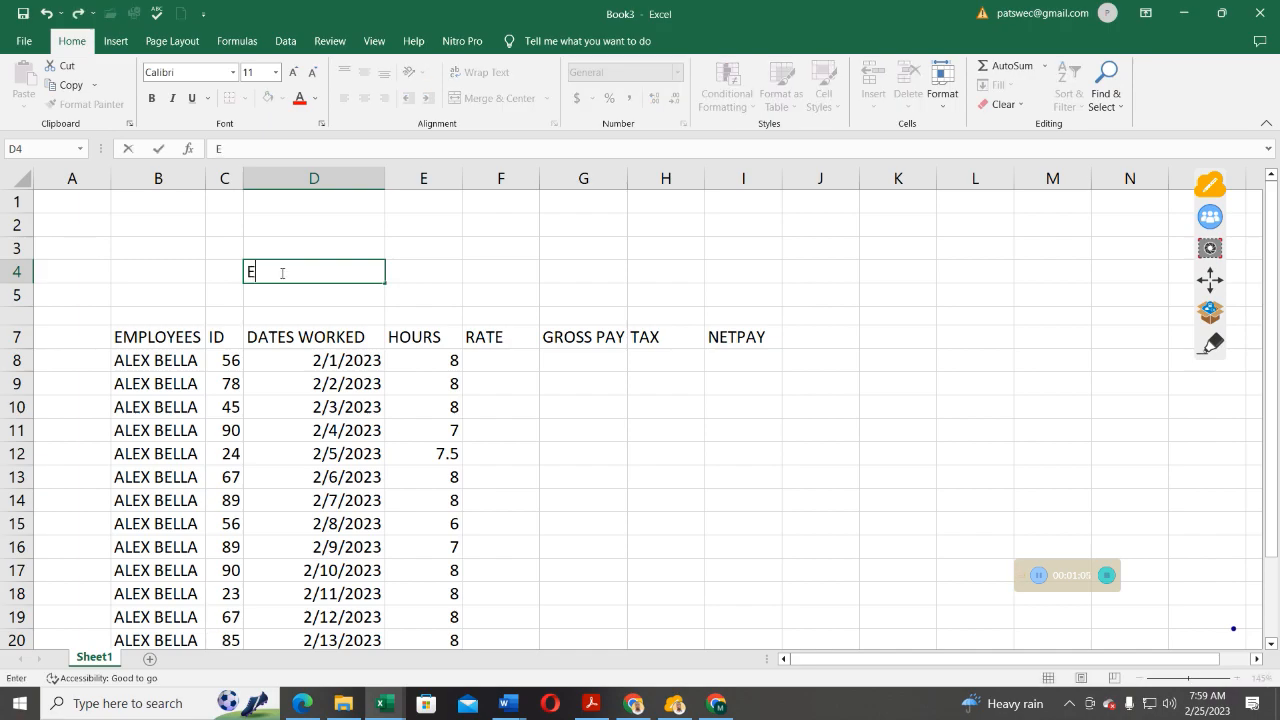
{"action": "type", "text": "XCEL TABLES"}
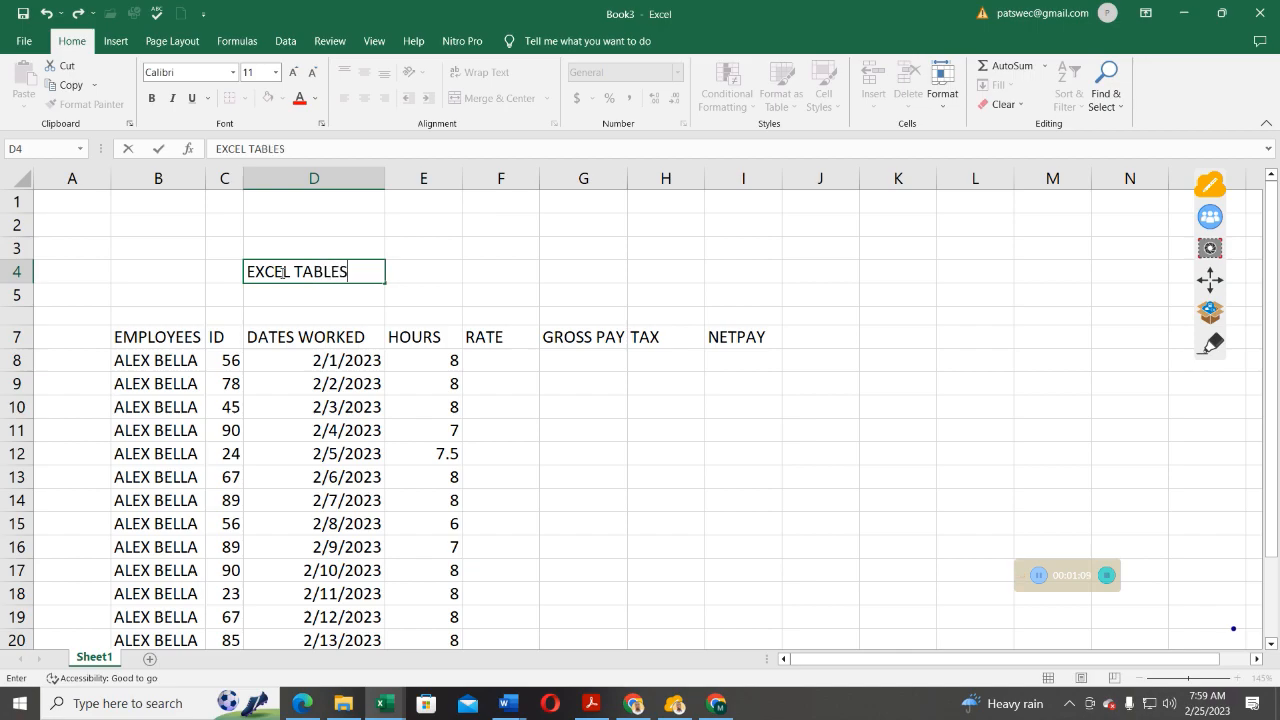
{"action": "key", "text": "Return"}
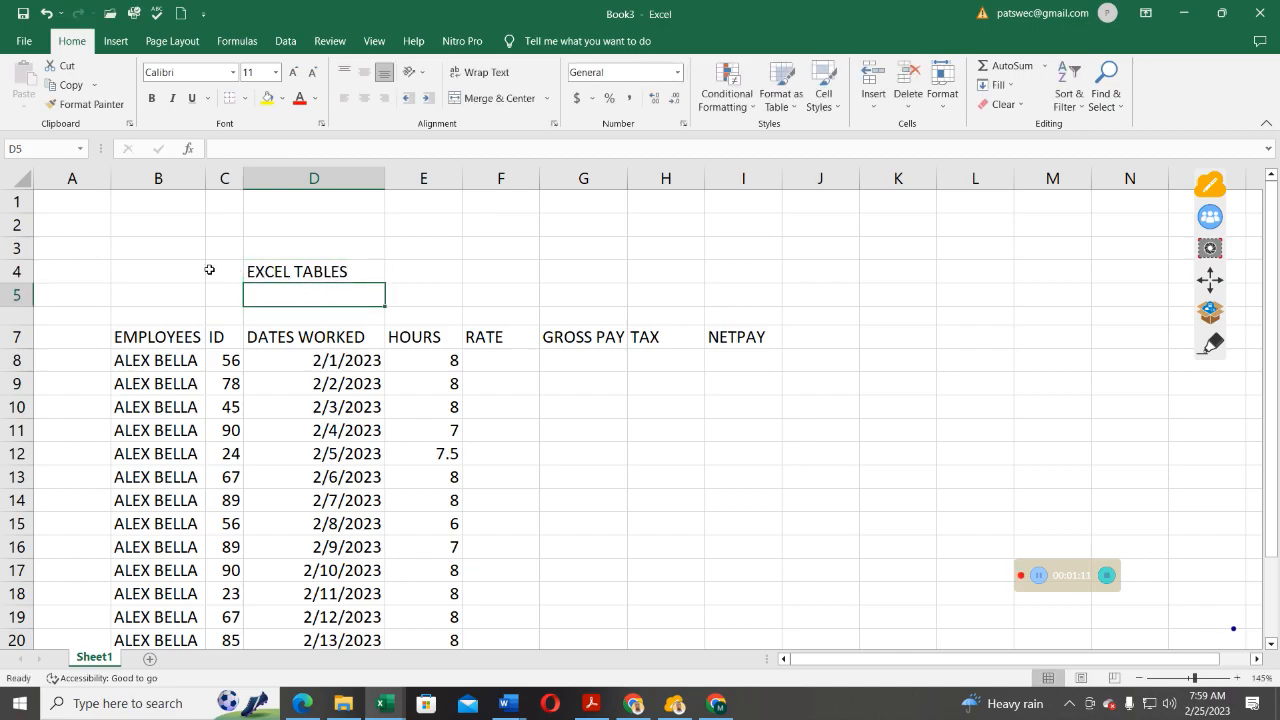
Merge and centre the title across C4:F4, set it to 18 pt, and make it bold.
{"action": "left_click_drag", "start_coordinate": [234, 274], "coordinate": [535, 277]}
{"action": "left_click", "coordinate": [497, 98]}
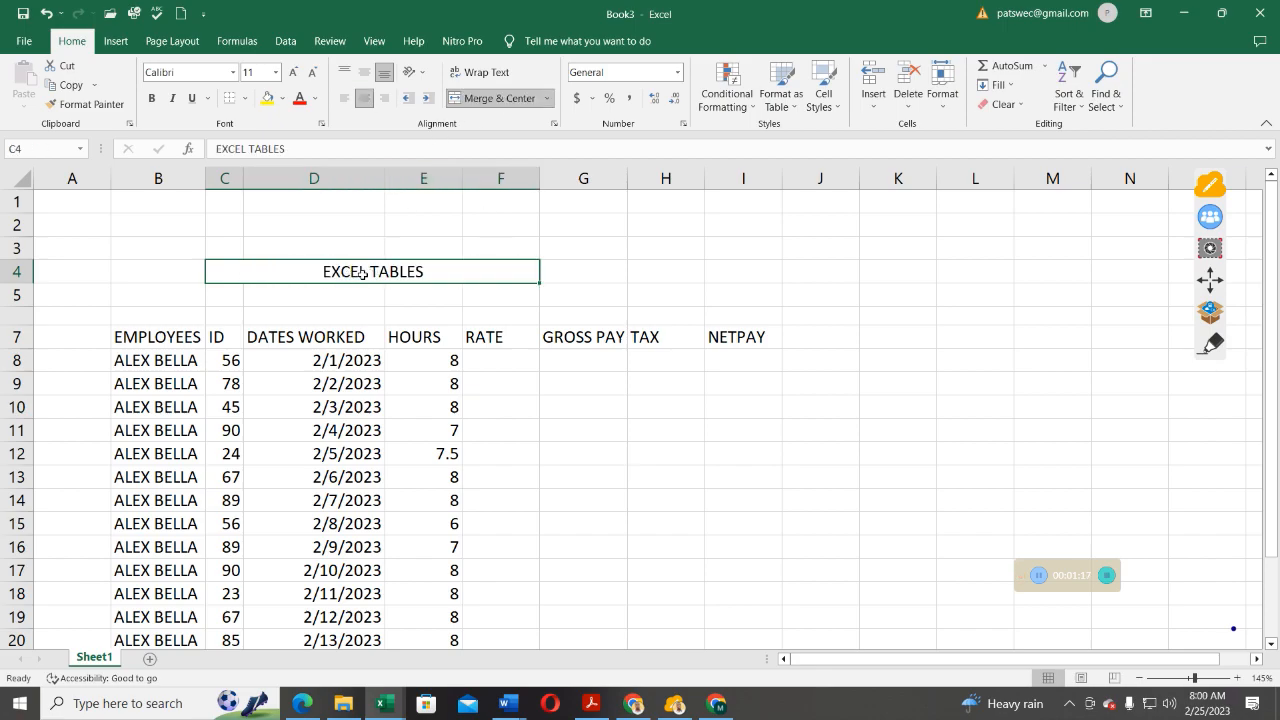
{"action": "left_click", "coordinate": [293, 73]}
{"action": "left_click", "coordinate": [293, 73]}
{"action": "left_click", "coordinate": [293, 73]}
{"action": "left_click", "coordinate": [293, 73]}
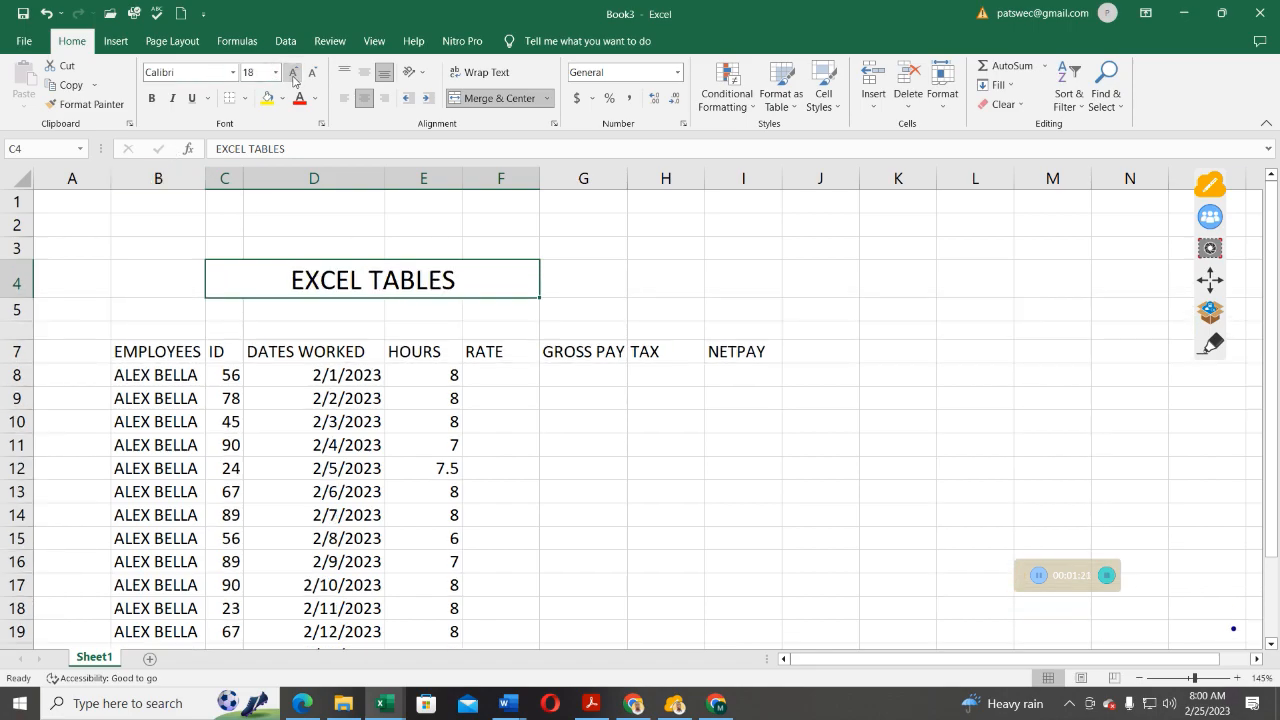
{"action": "left_click", "coordinate": [153, 100]}
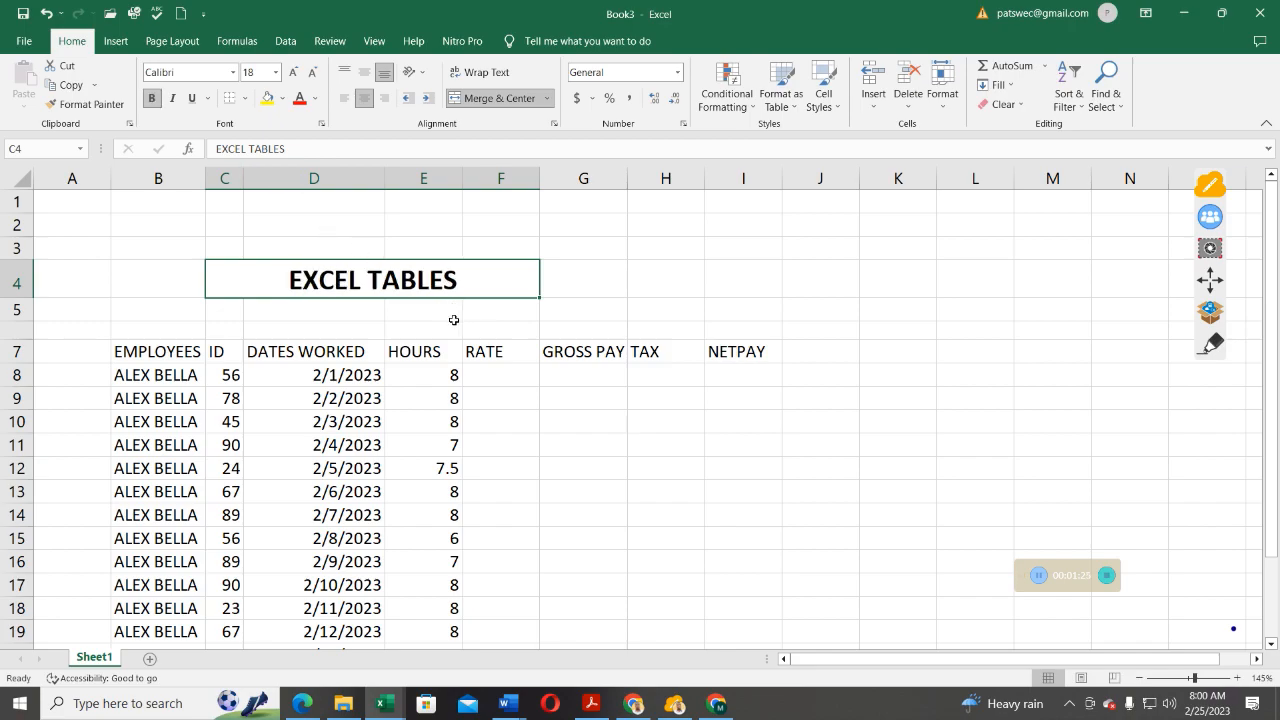
Select the RATE heading cell F7.
{"action": "left_click", "coordinate": [495, 372]}
{"action": "scroll", "coordinate": [389, 399], "scroll_direction": "down", "scroll_amount": 1}
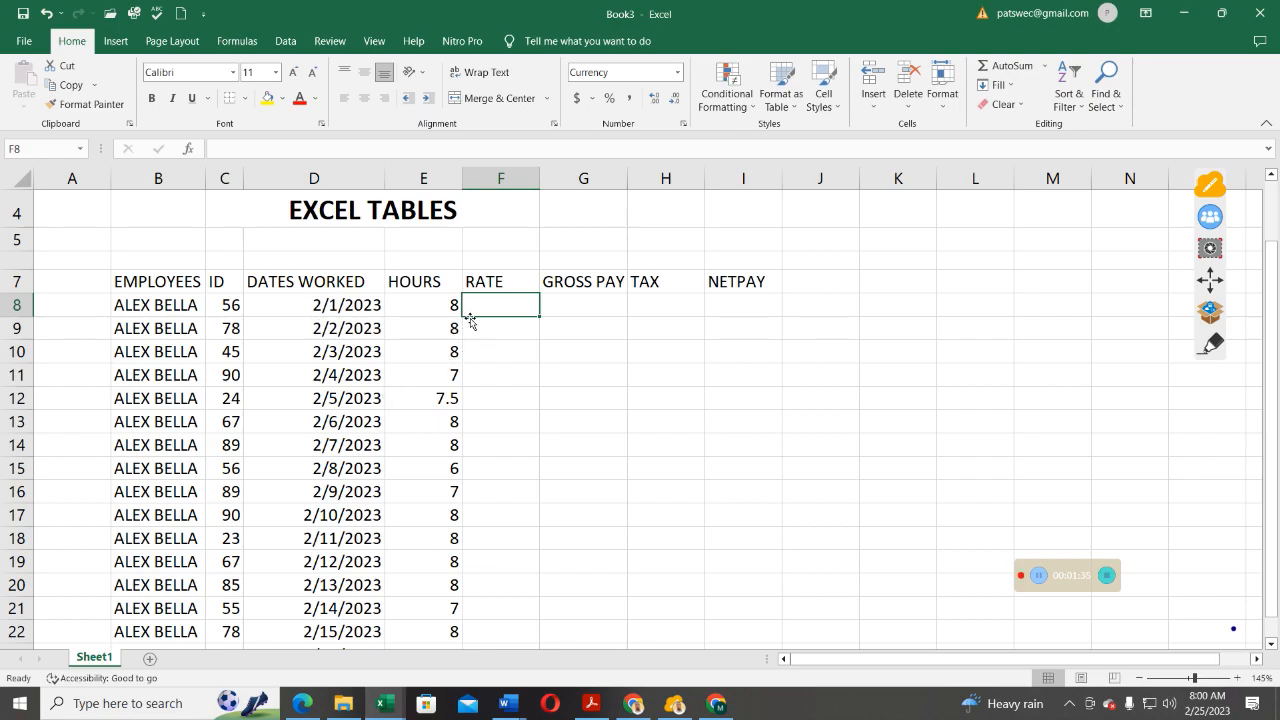
{"action": "left_click", "coordinate": [509, 284]}
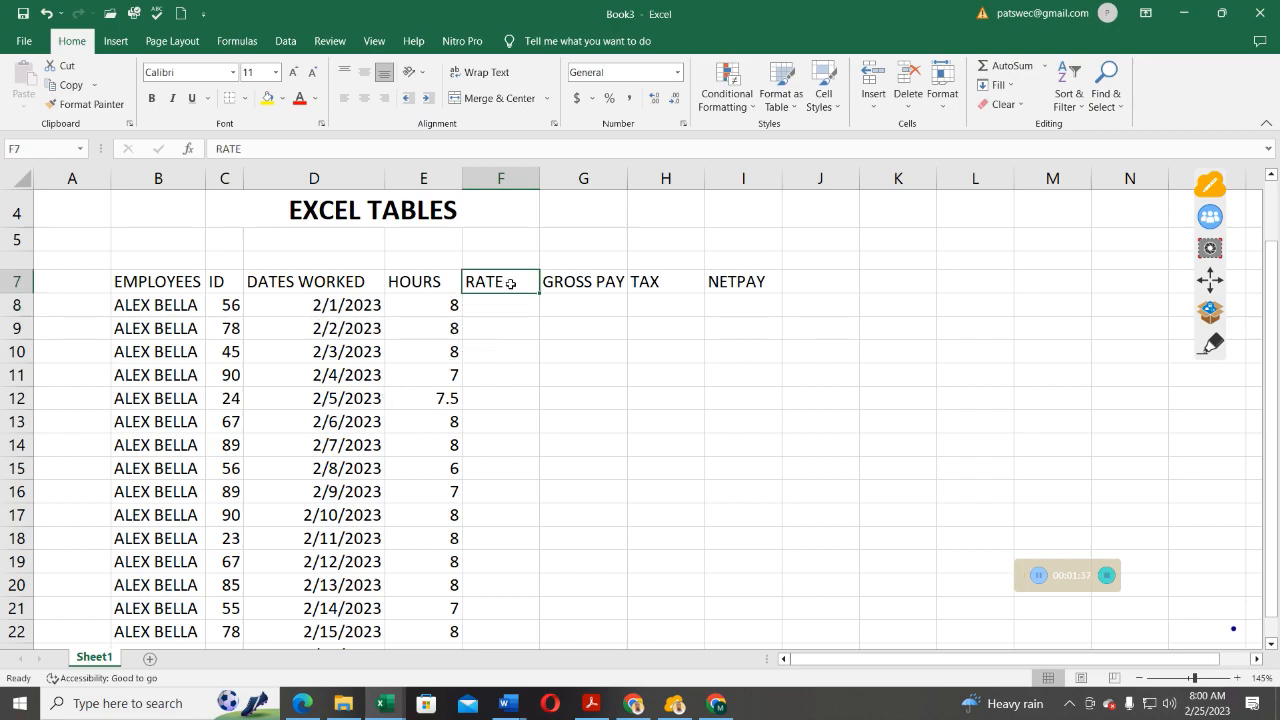
Change heading F7 to RATE($25) and widen column F slightly.
{"action": "double_click", "coordinate": [510, 284]}
{"action": "type", "text": "("}
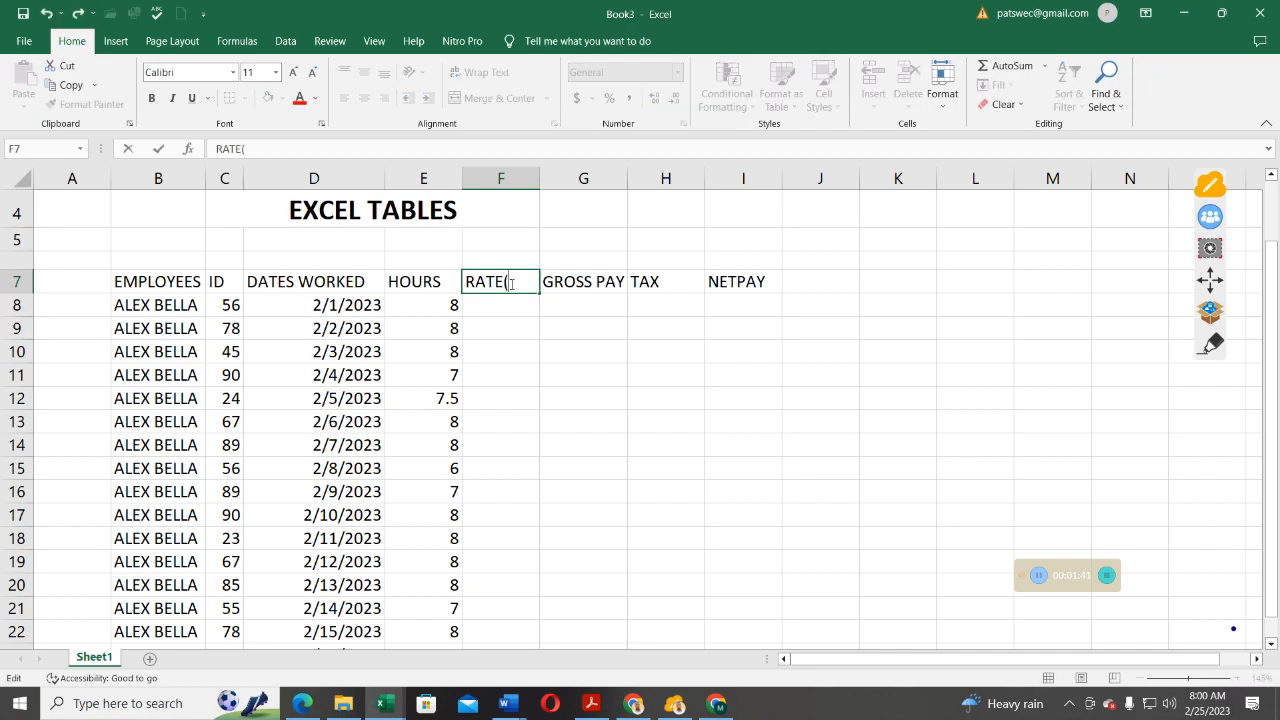
{"action": "type", "text": "$25"}
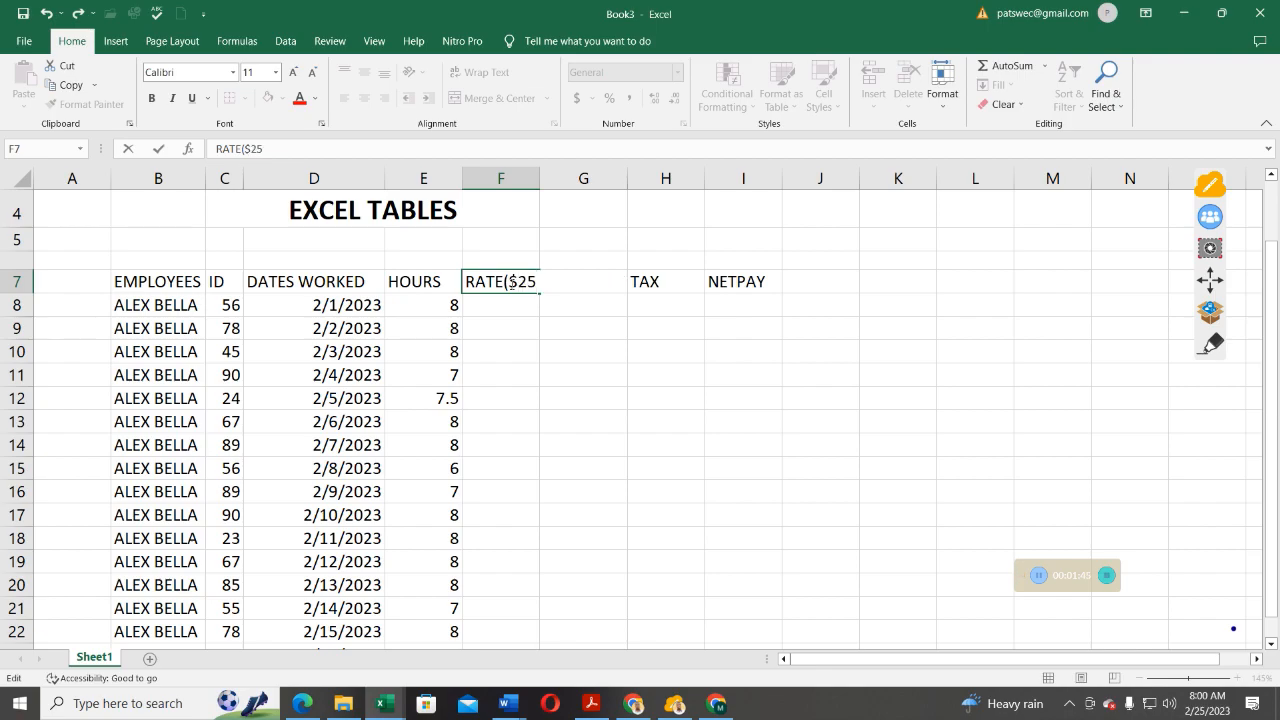
{"action": "type", "text": ")"}
{"action": "left_click", "coordinate": [513, 308]}
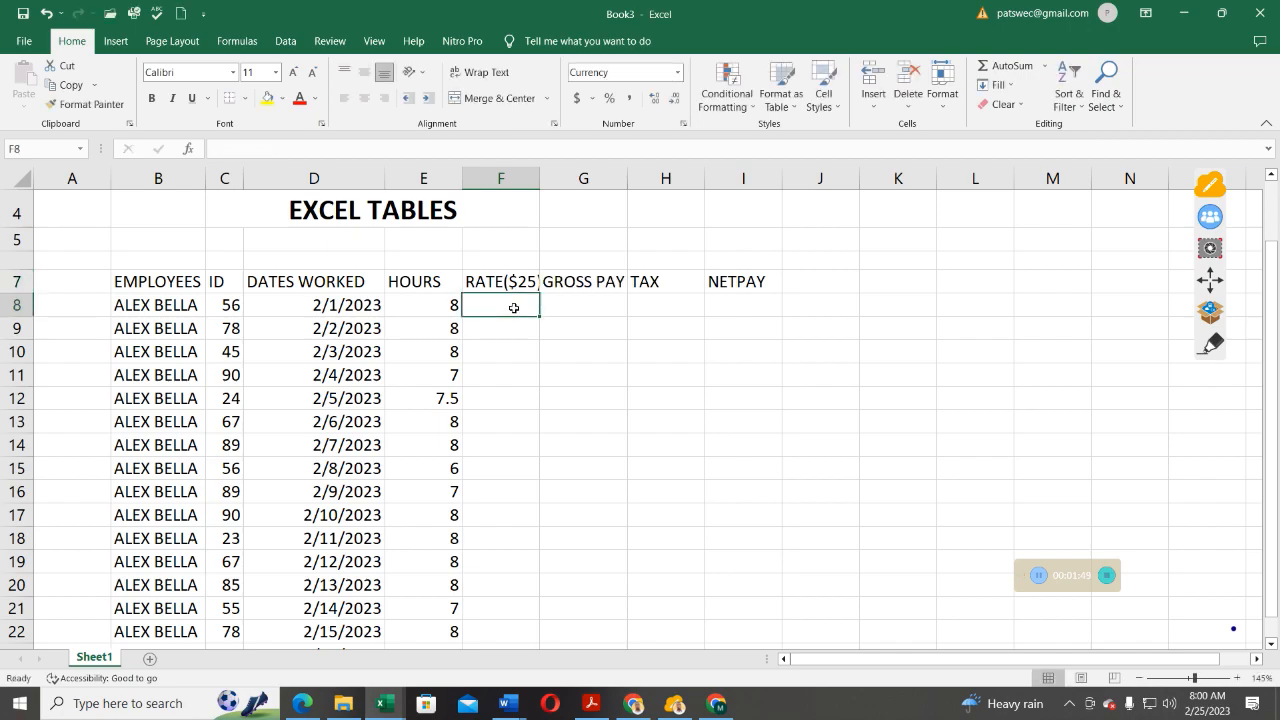
{"action": "left_click_drag", "start_coordinate": [540, 178], "coordinate": [553, 178]}
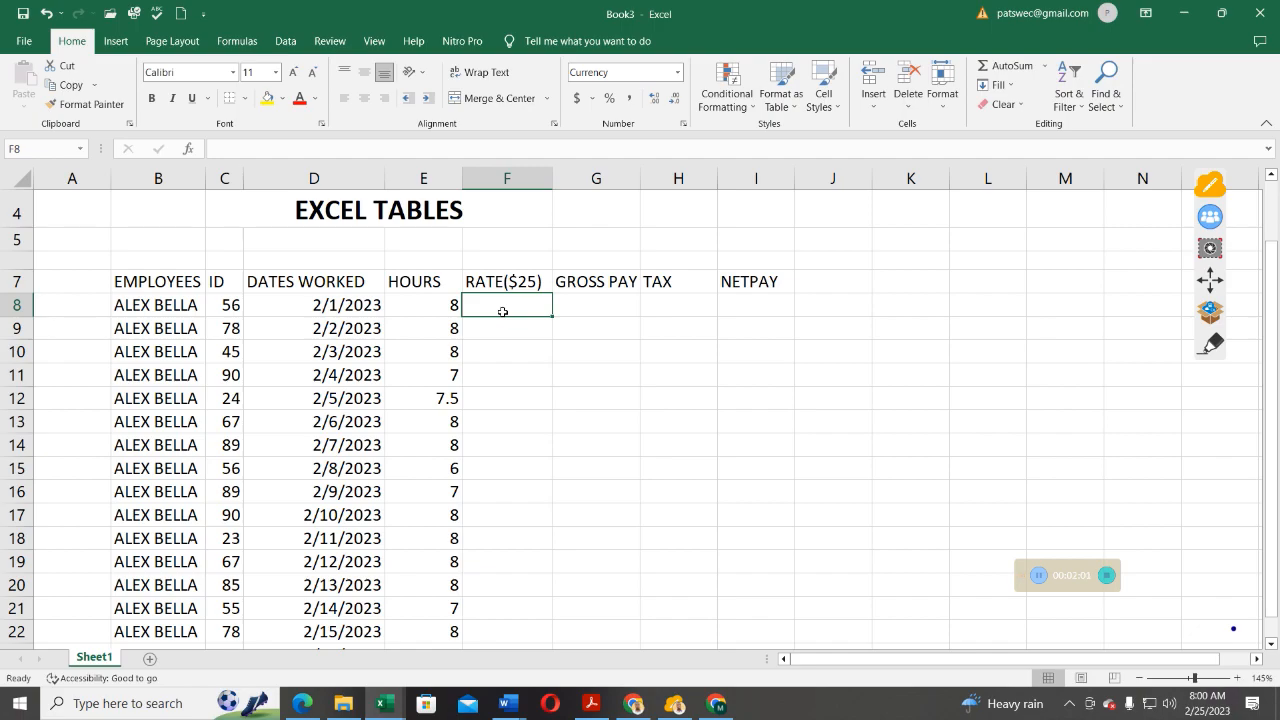
Enter $25 in F8 and fill it down through F23.
{"action": "type", "text": "$"}
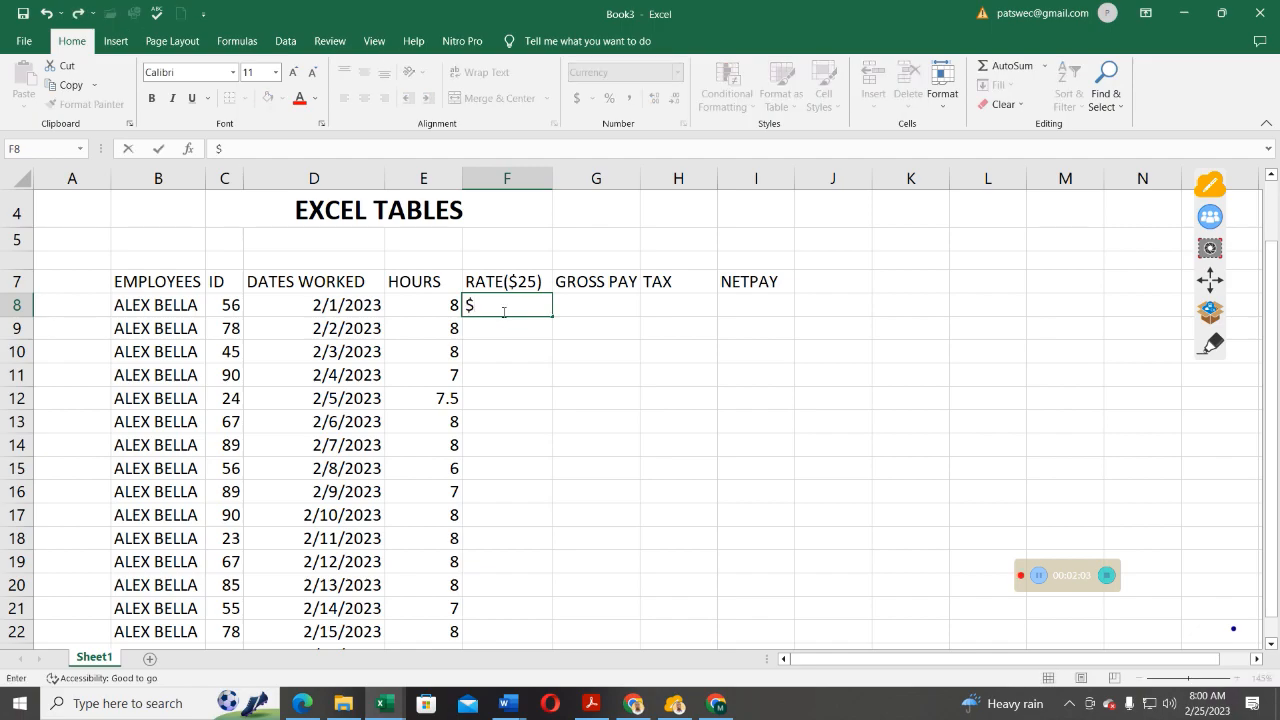
{"action": "type", "text": "25"}
{"action": "key", "text": "Return"}
{"action": "left_click", "coordinate": [515, 308]}
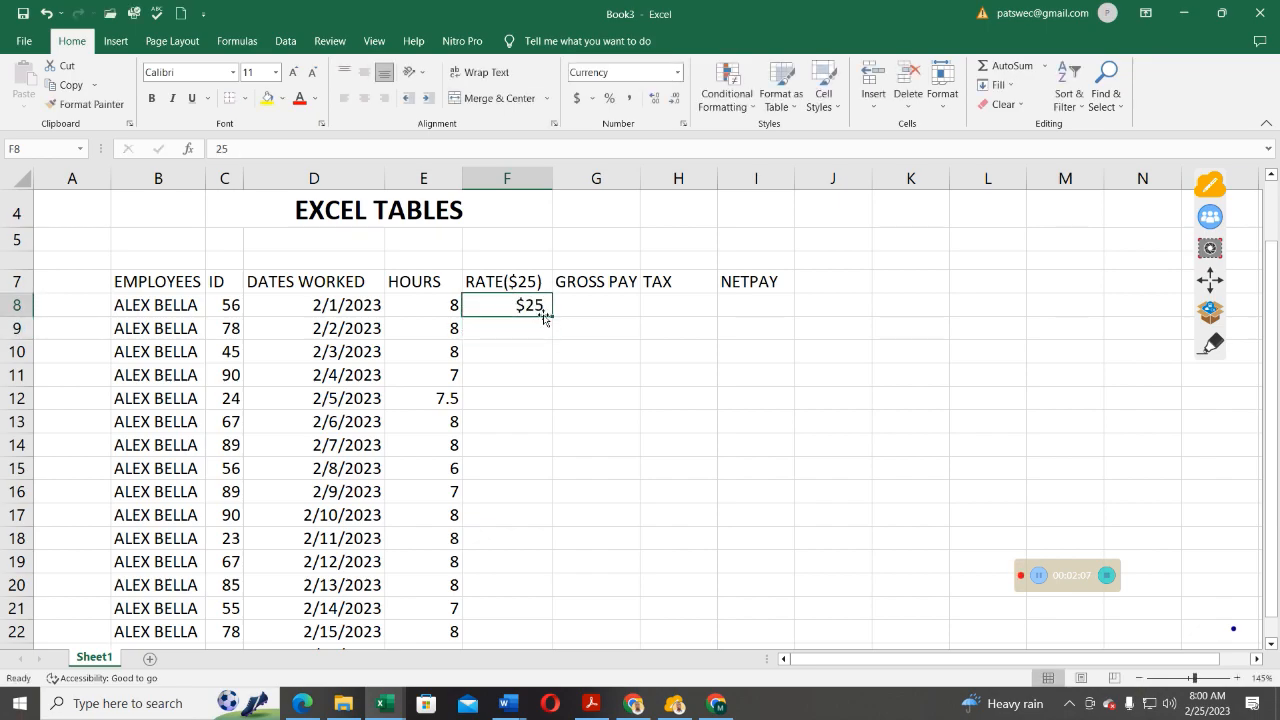
{"action": "scroll", "coordinate": [549, 317], "scroll_direction": "down", "scroll_amount": 1}
{"action": "left_click_drag", "start_coordinate": [553, 233], "coordinate": [560, 583]}
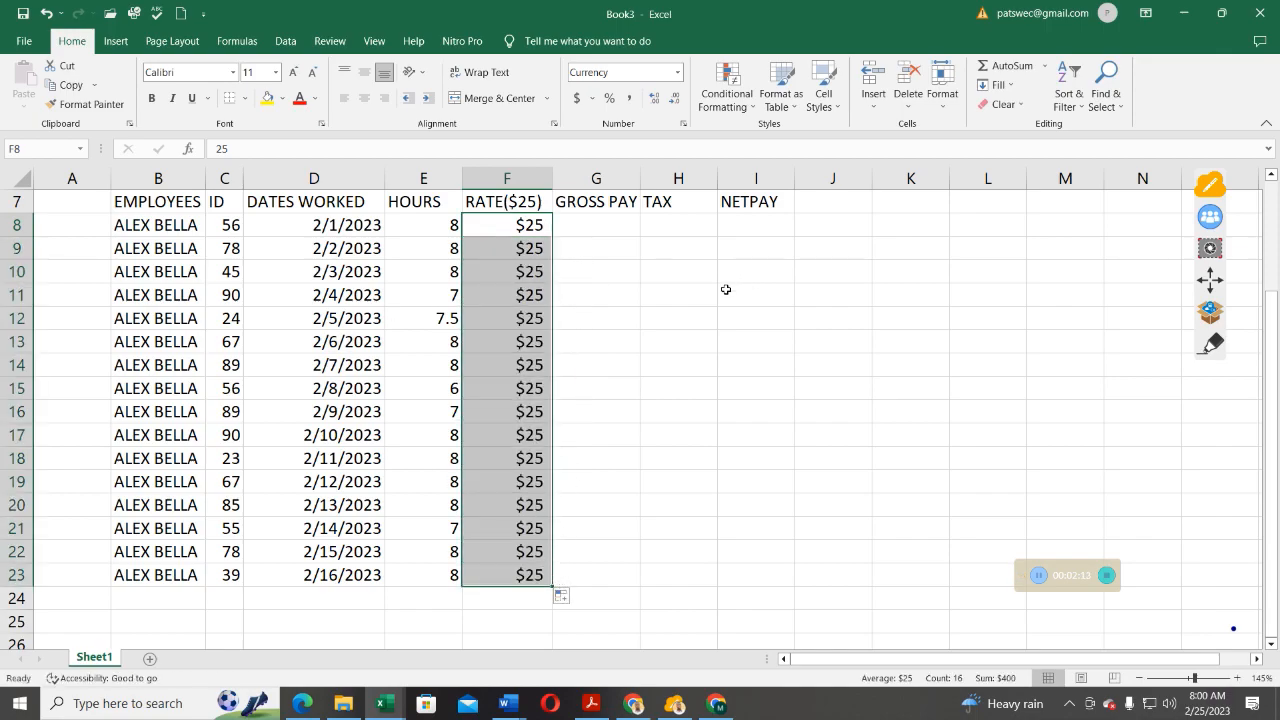
{"action": "left_click", "coordinate": [588, 223]}
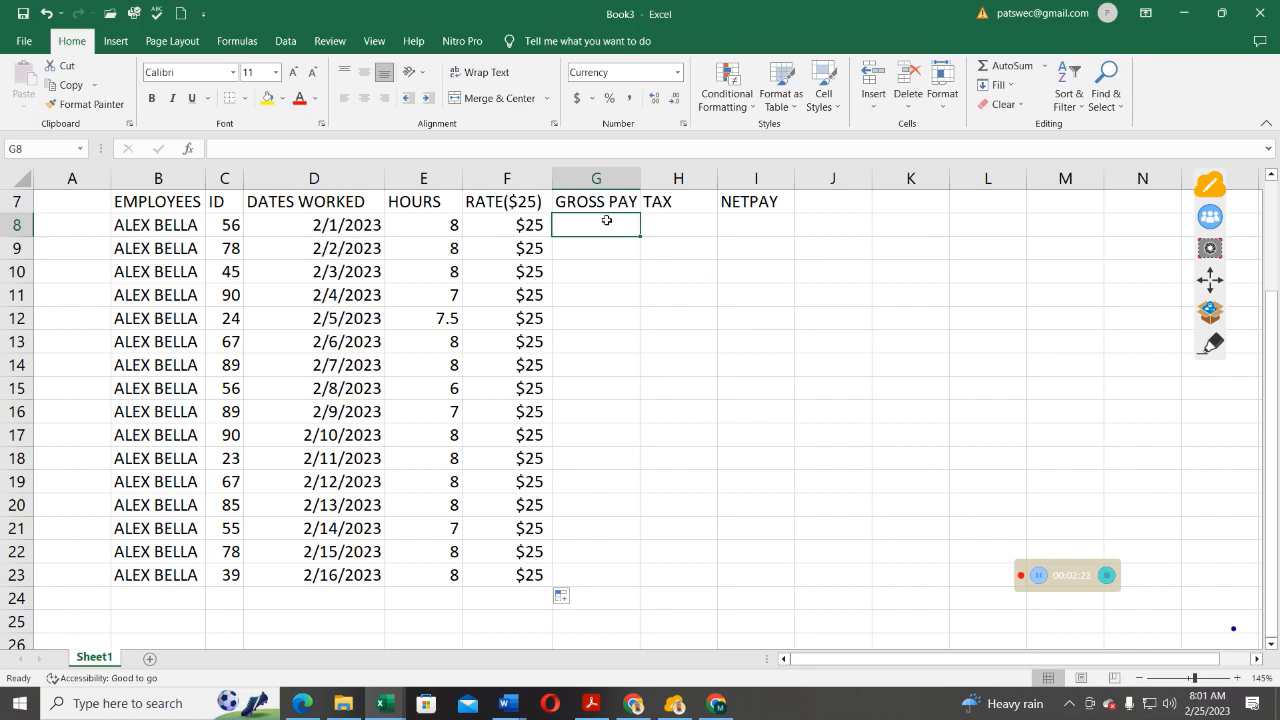
Enter =E8*F8 in G8 to get a gross pay of $200.
{"action": "type", "text": "="}
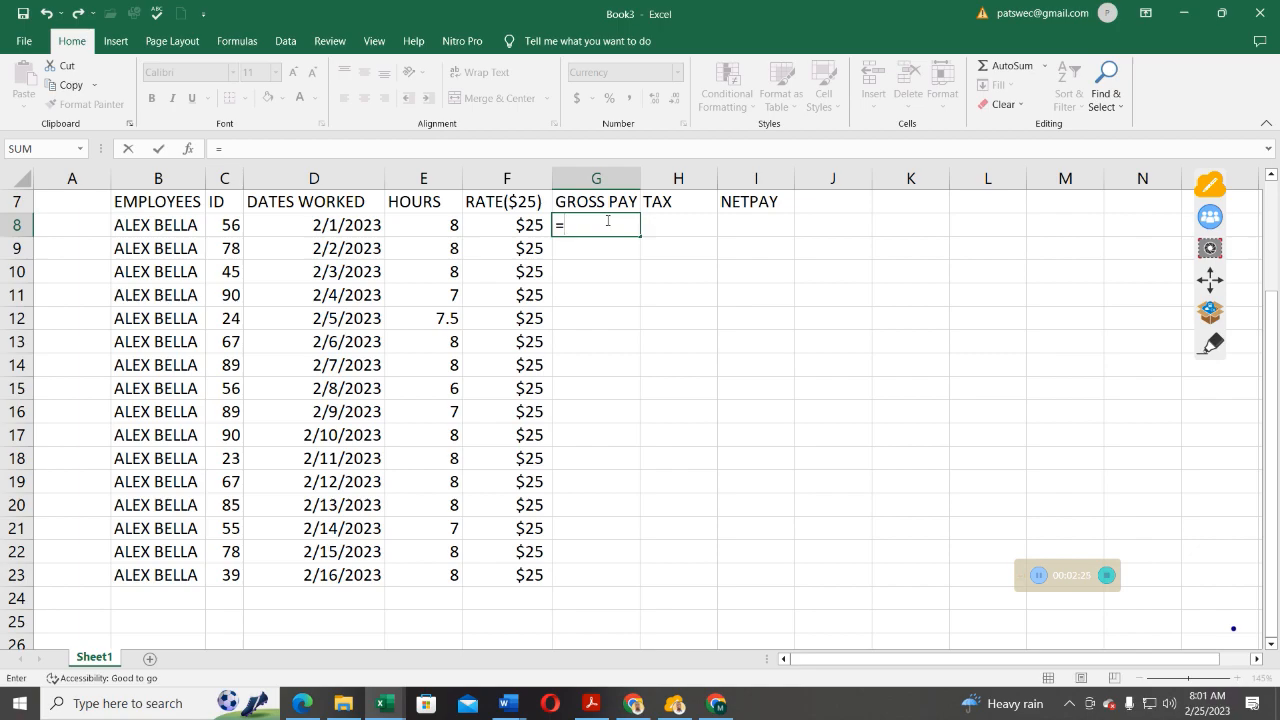
{"action": "left_click", "coordinate": [443, 228]}
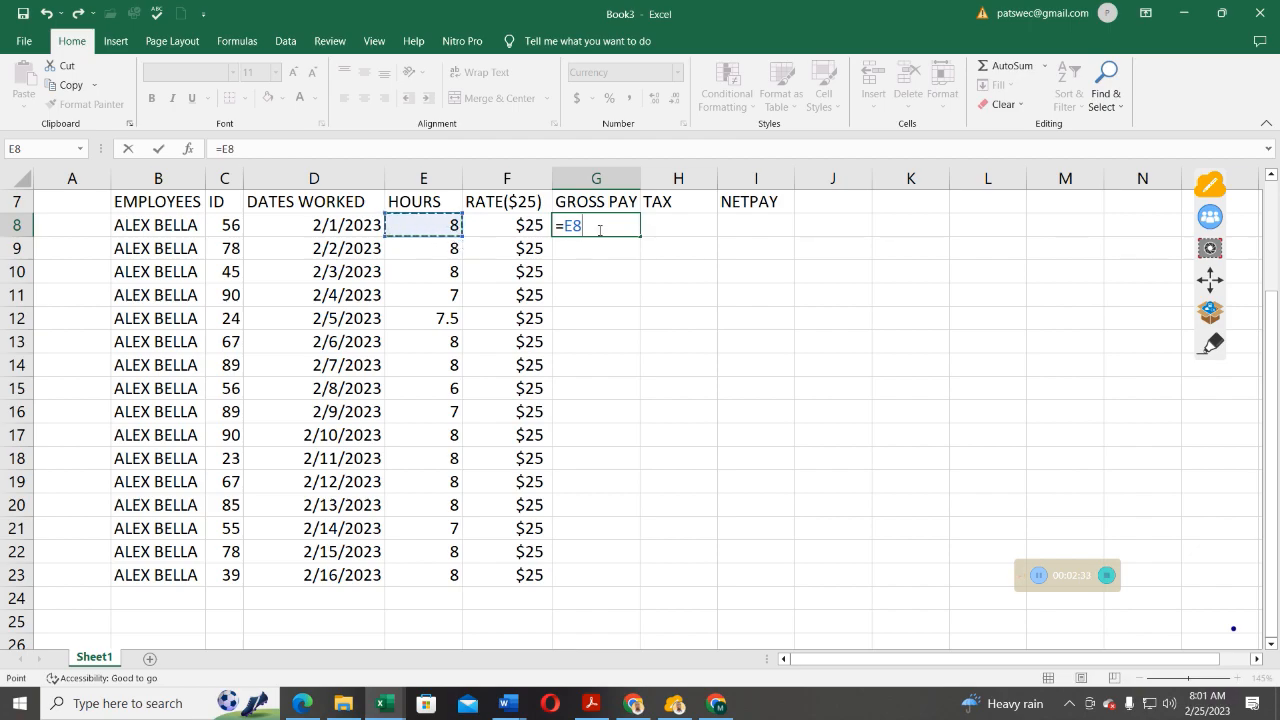
{"action": "type", "text": "*"}
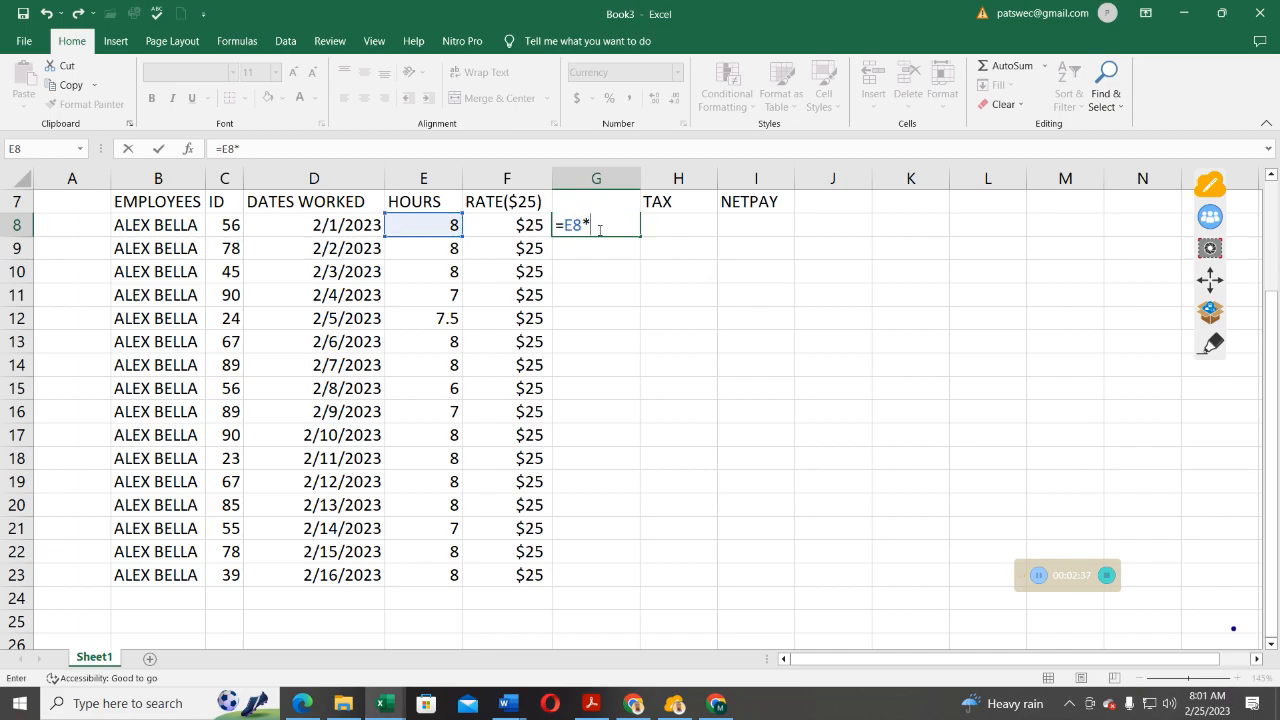
{"action": "left_click", "coordinate": [523, 228]}
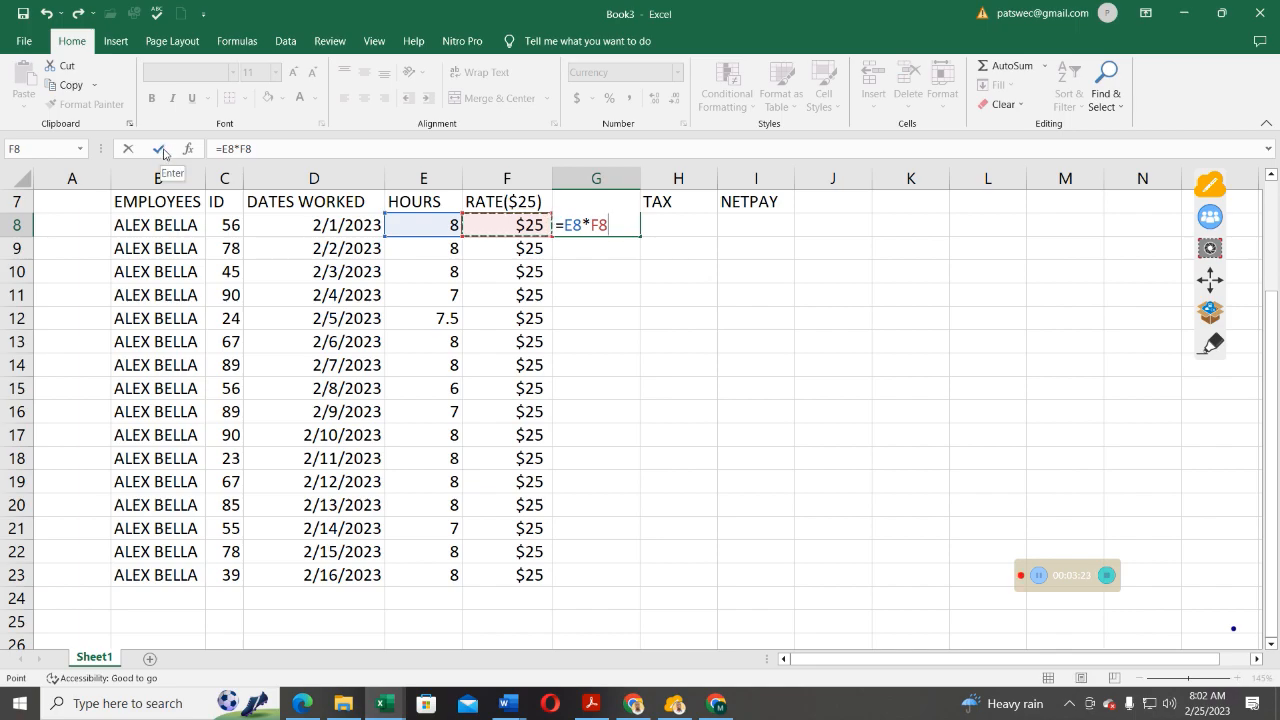
{"action": "left_click", "coordinate": [163, 152]}
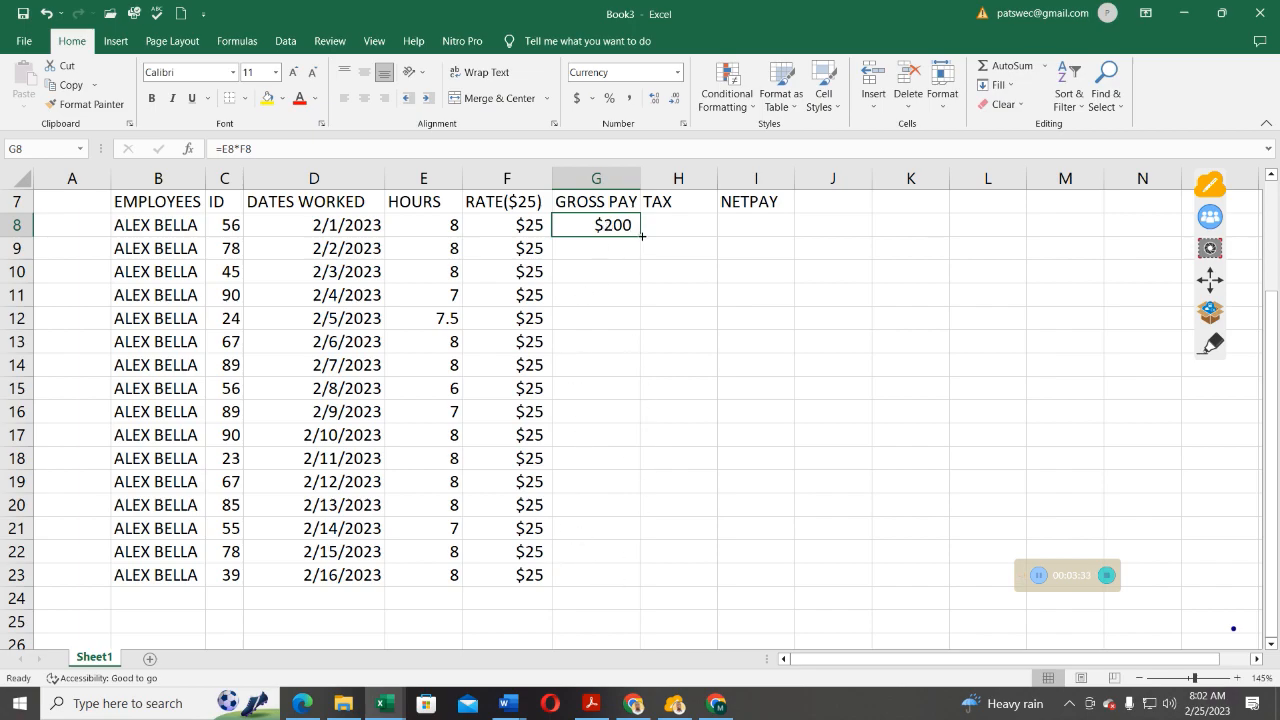
Copy the =E8*F8 gross pay formula from G8 down to G23.
{"action": "left_click_drag", "start_coordinate": [641, 235], "coordinate": [641, 235]}
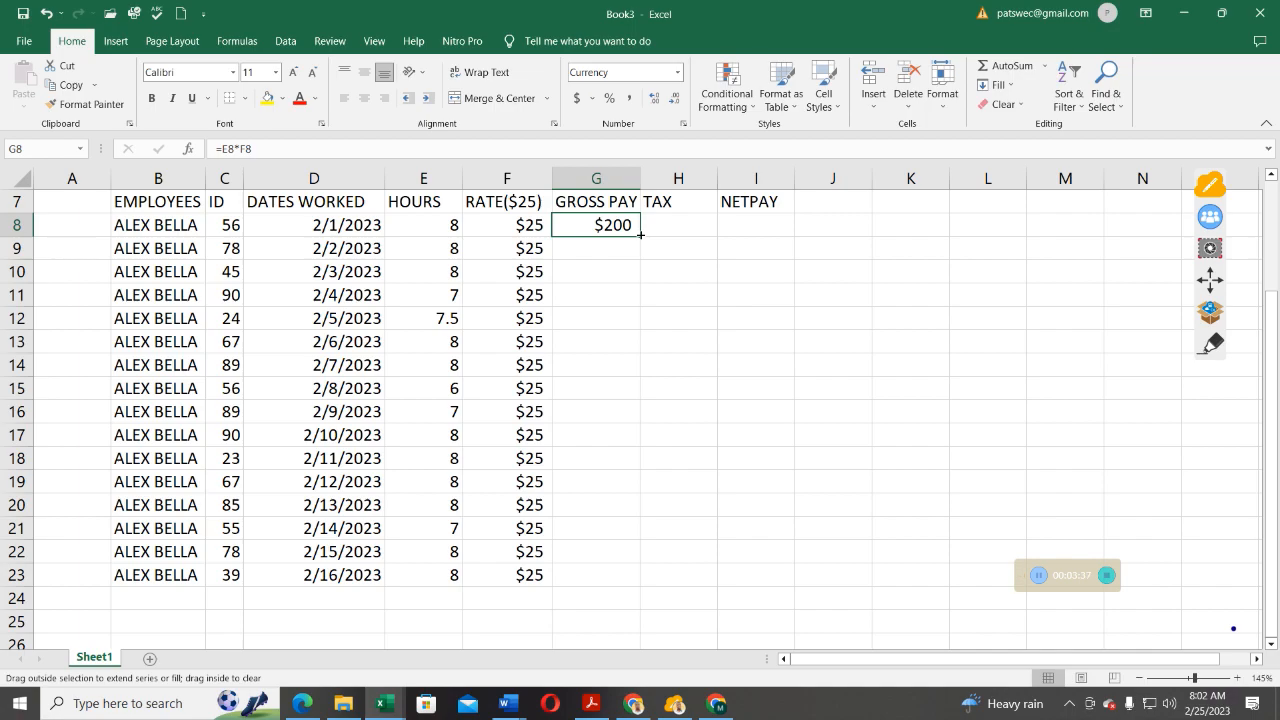
{"action": "left_click_drag", "start_coordinate": [641, 235], "coordinate": [646, 586]}
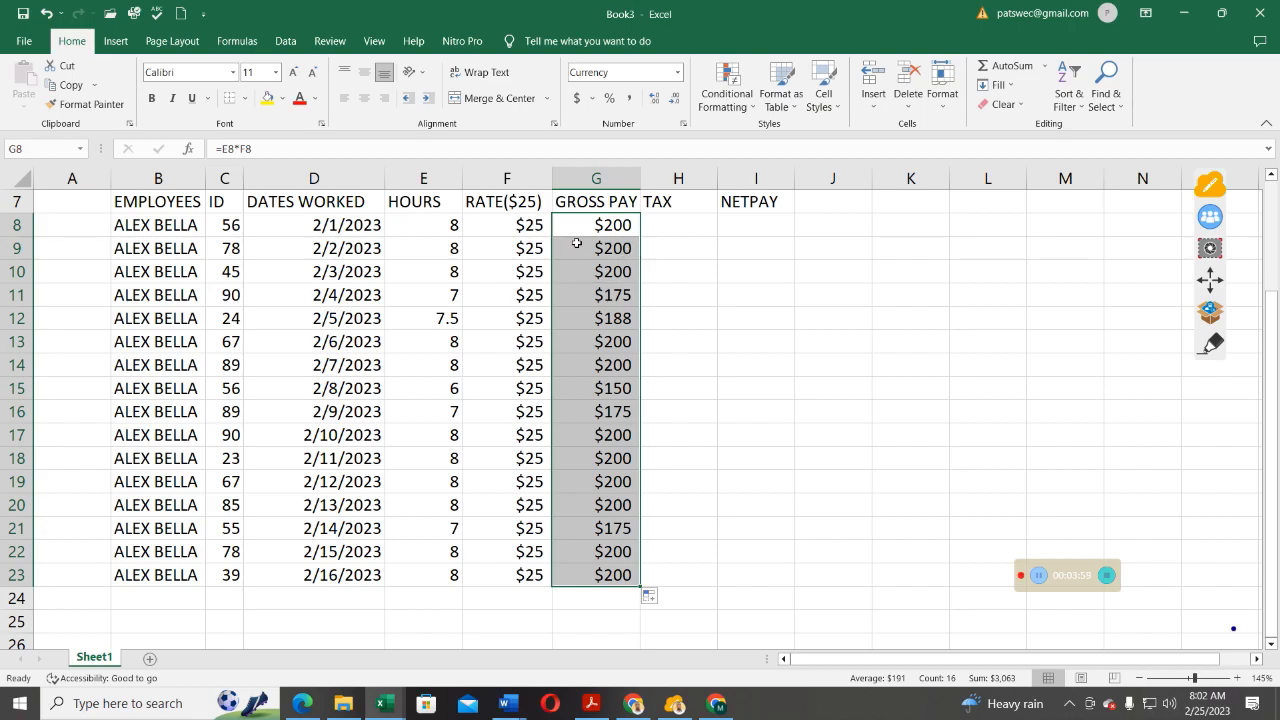
{"action": "left_click", "coordinate": [669, 224]}
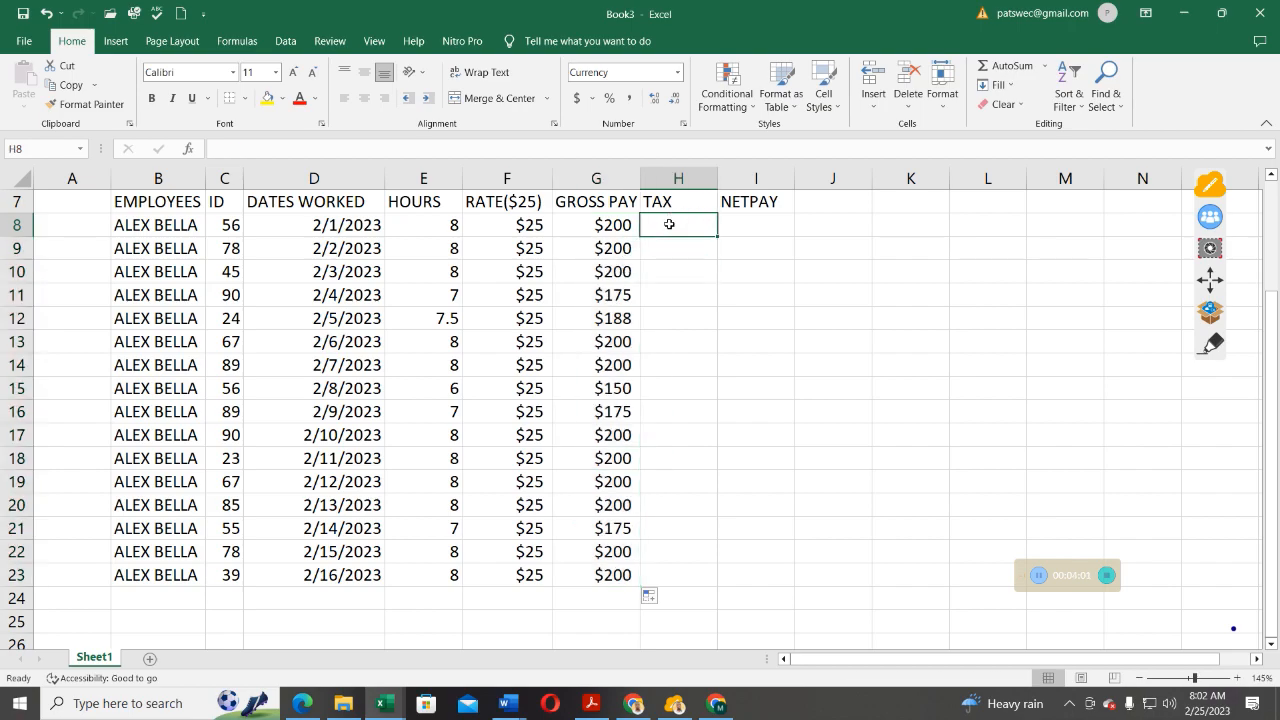
Rename heading H7 to TAX (2%).
{"action": "double_click", "coordinate": [688, 200]}
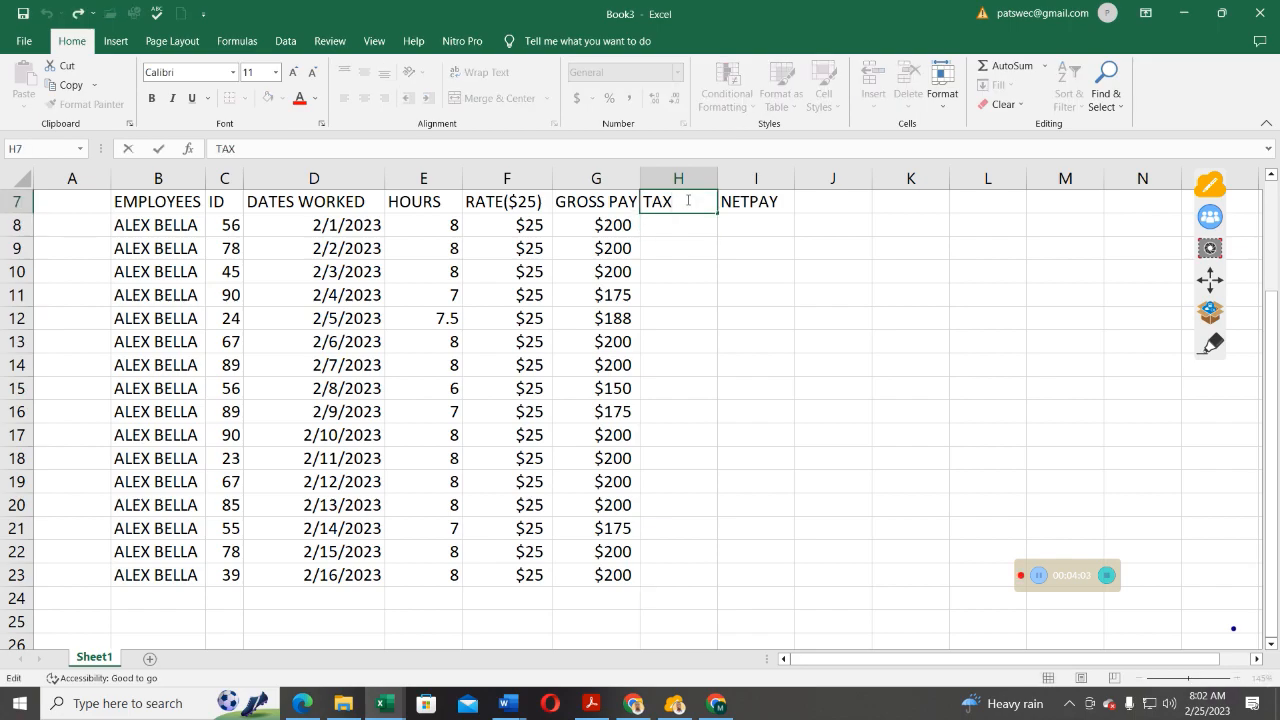
{"action": "type", "text": "(2%)"}
{"action": "left_click", "coordinate": [673, 226]}
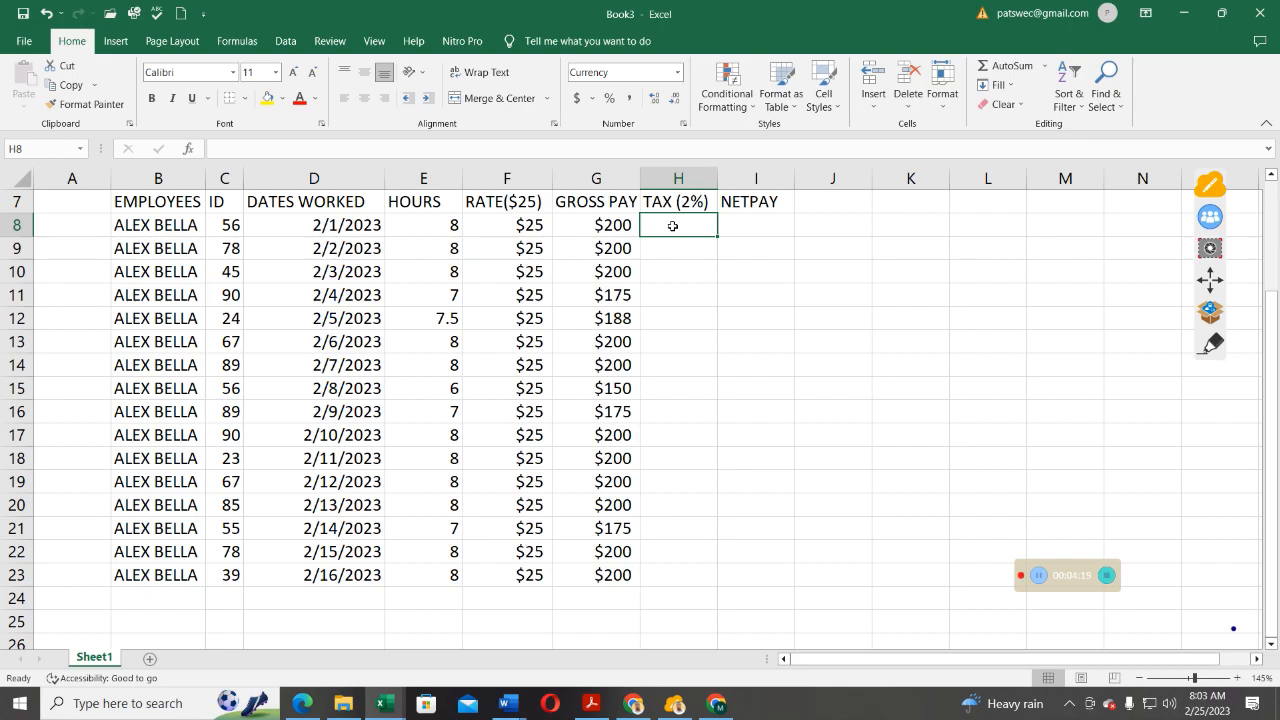
Enter =2/100*G8 in H8 for the first employee's tax.
{"action": "type", "text": "="}
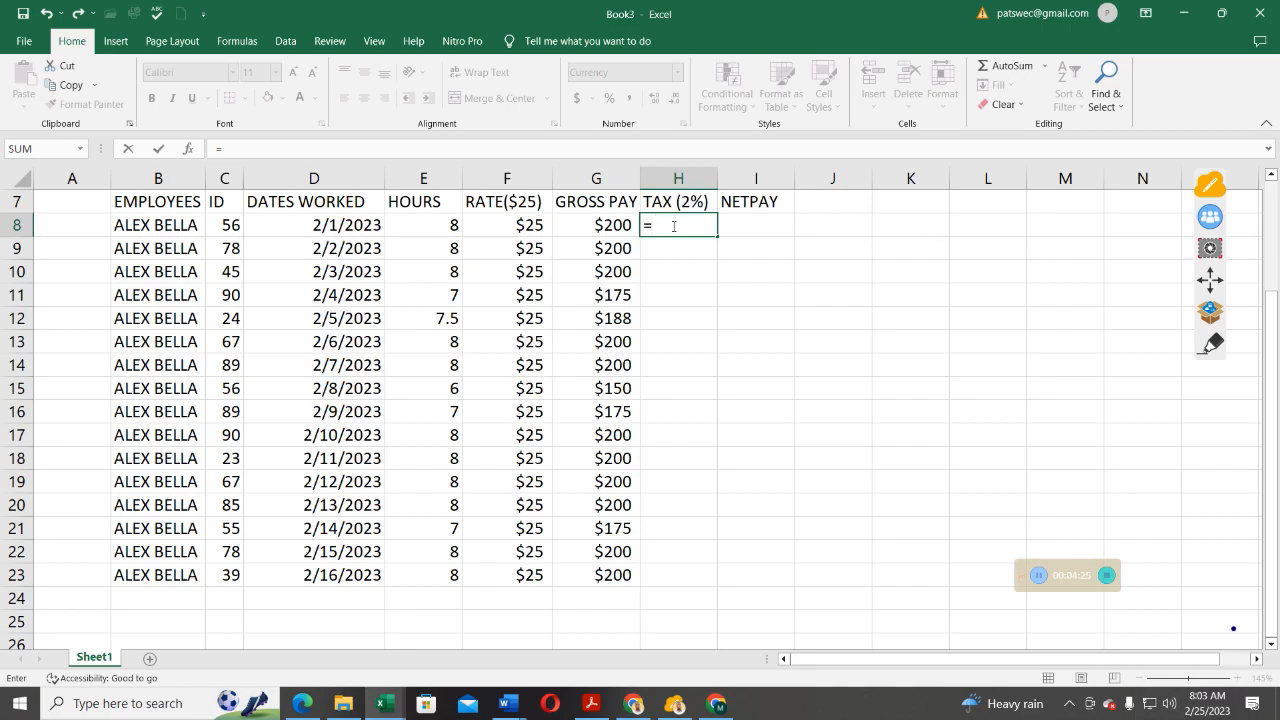
{"action": "type", "text": "2/100*"}
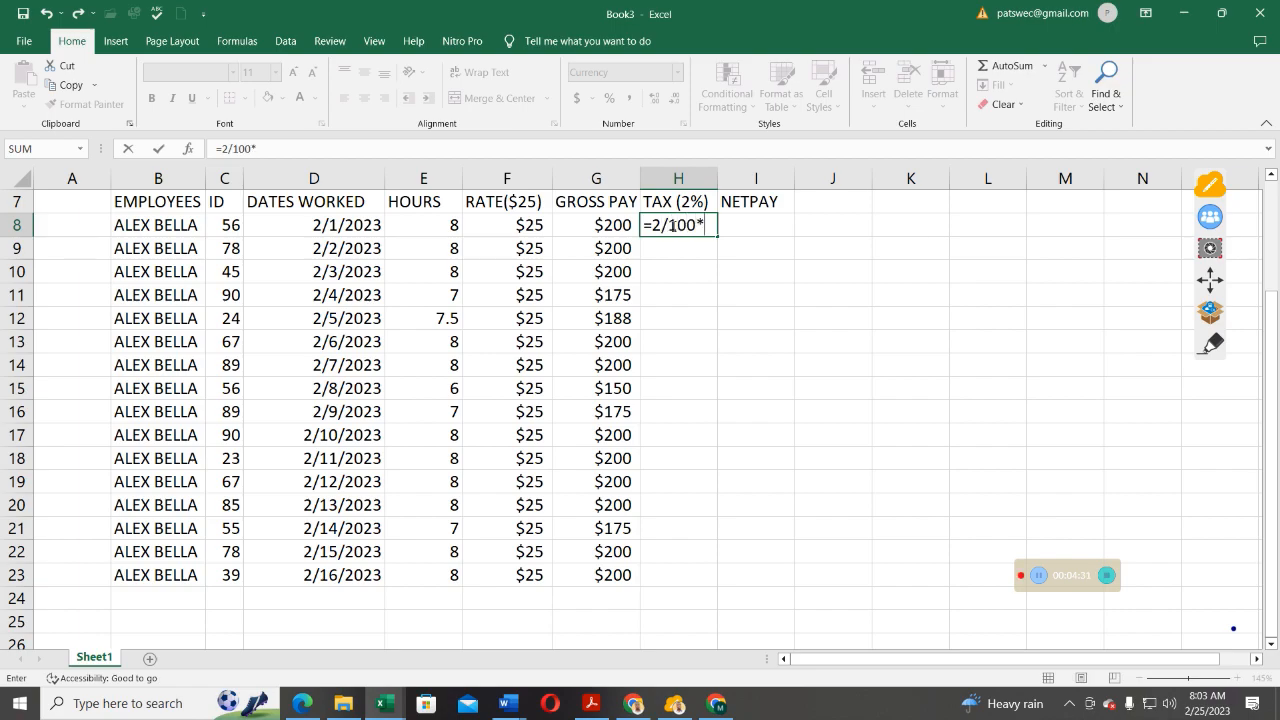
{"action": "left_click", "coordinate": [609, 226]}
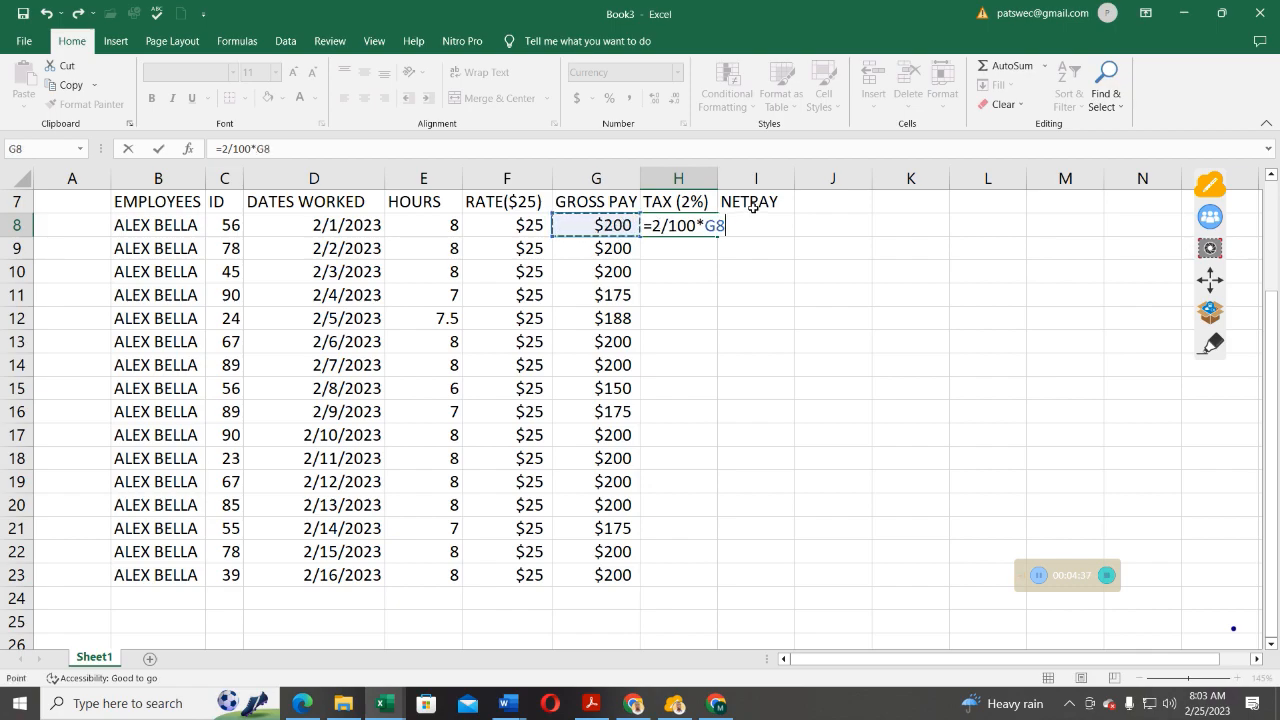
{"action": "left_click", "coordinate": [157, 149]}
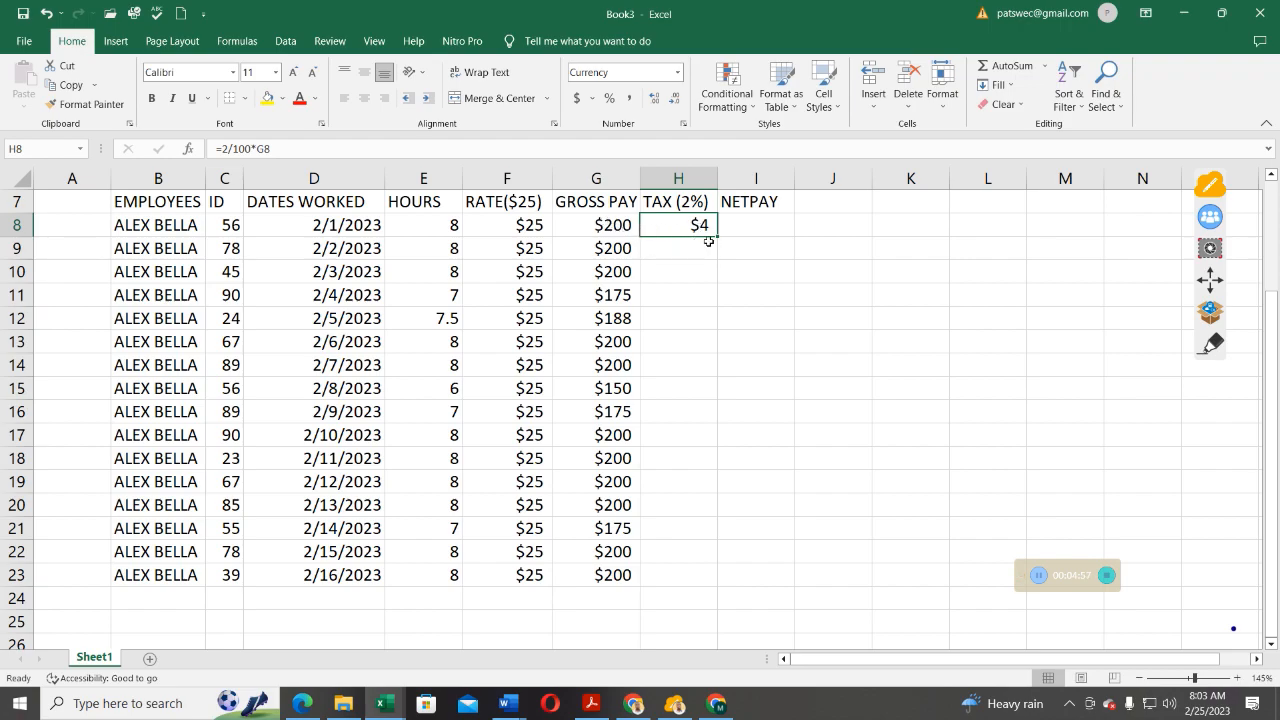
Copy the =2/100*G8 tax formula from H8 down to H23.
{"action": "left_click_drag", "start_coordinate": [716, 238], "coordinate": [716, 236]}
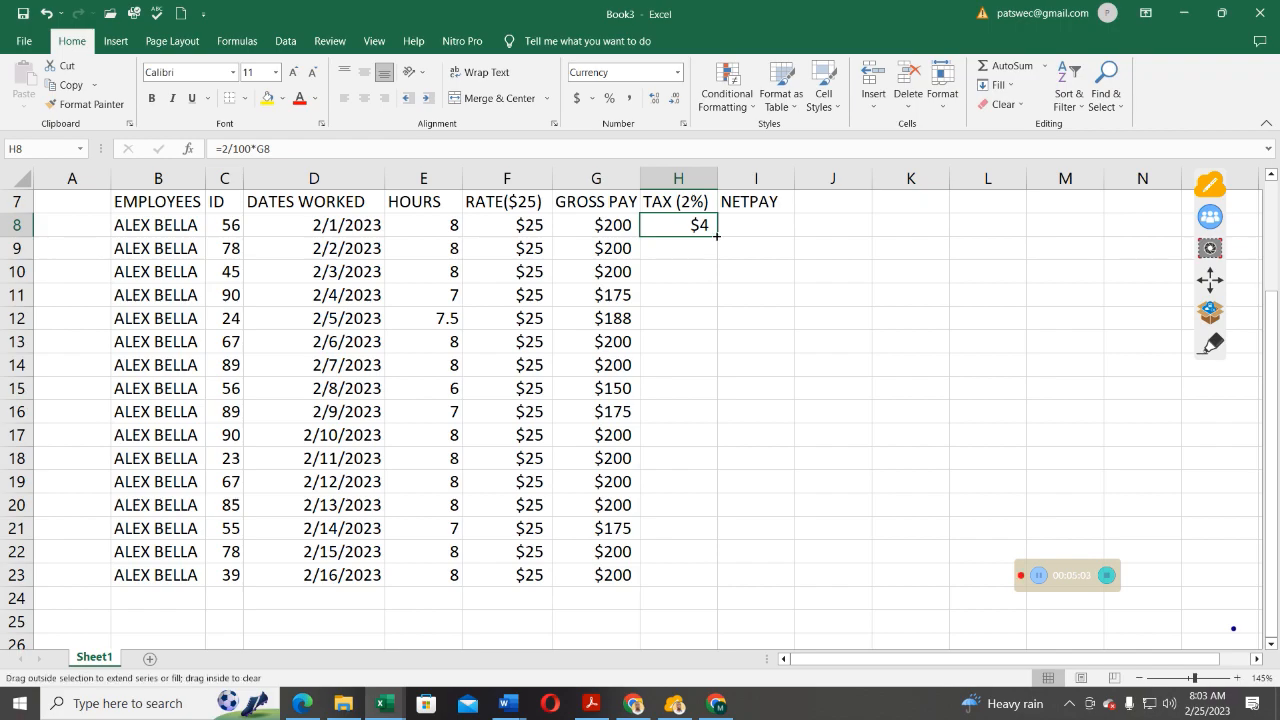
{"action": "left_click_drag", "start_coordinate": [716, 250], "coordinate": [718, 578]}
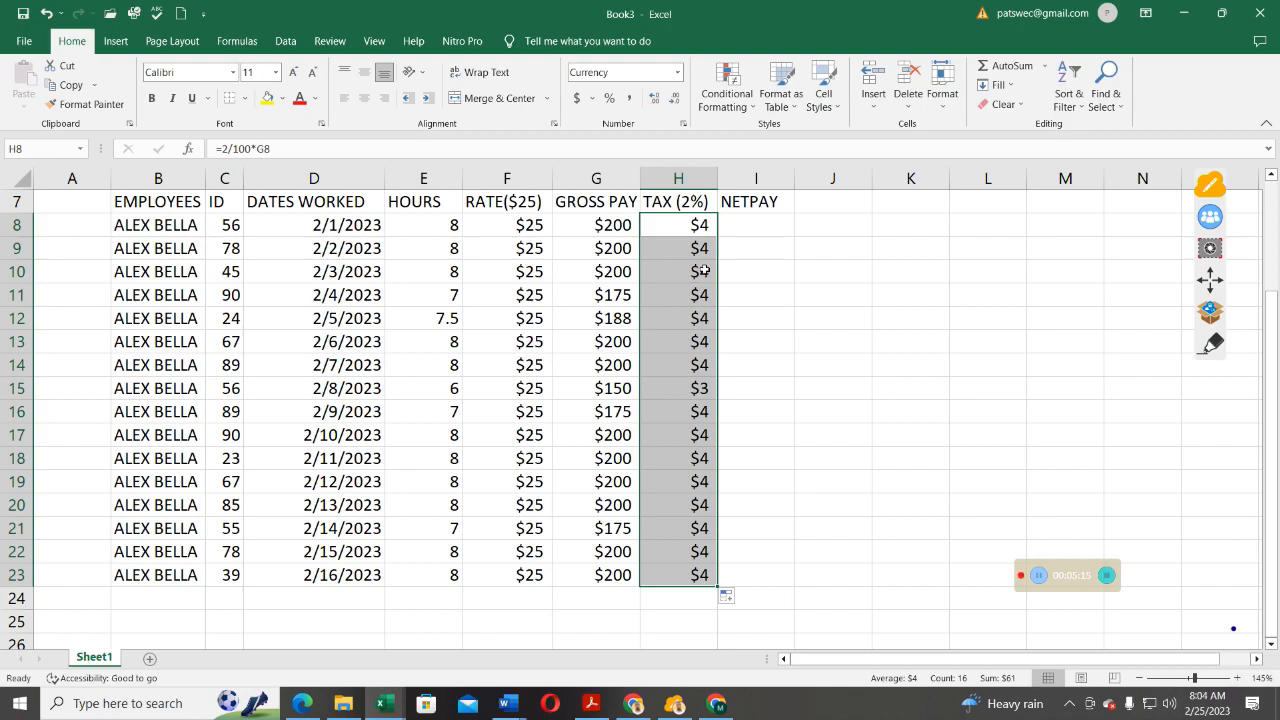
{"action": "left_click", "coordinate": [757, 224]}
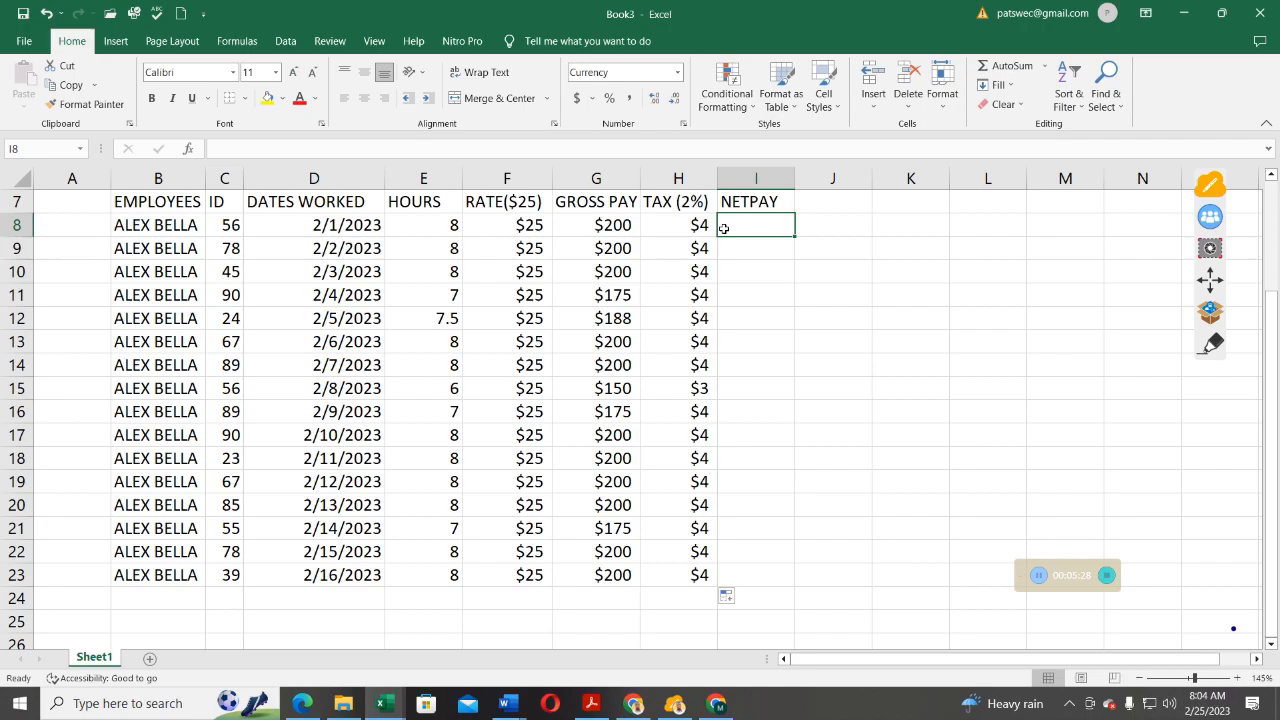
Enter =G8-H8 in I8 to compute a net pay of $196.
{"action": "type", "text": "="}
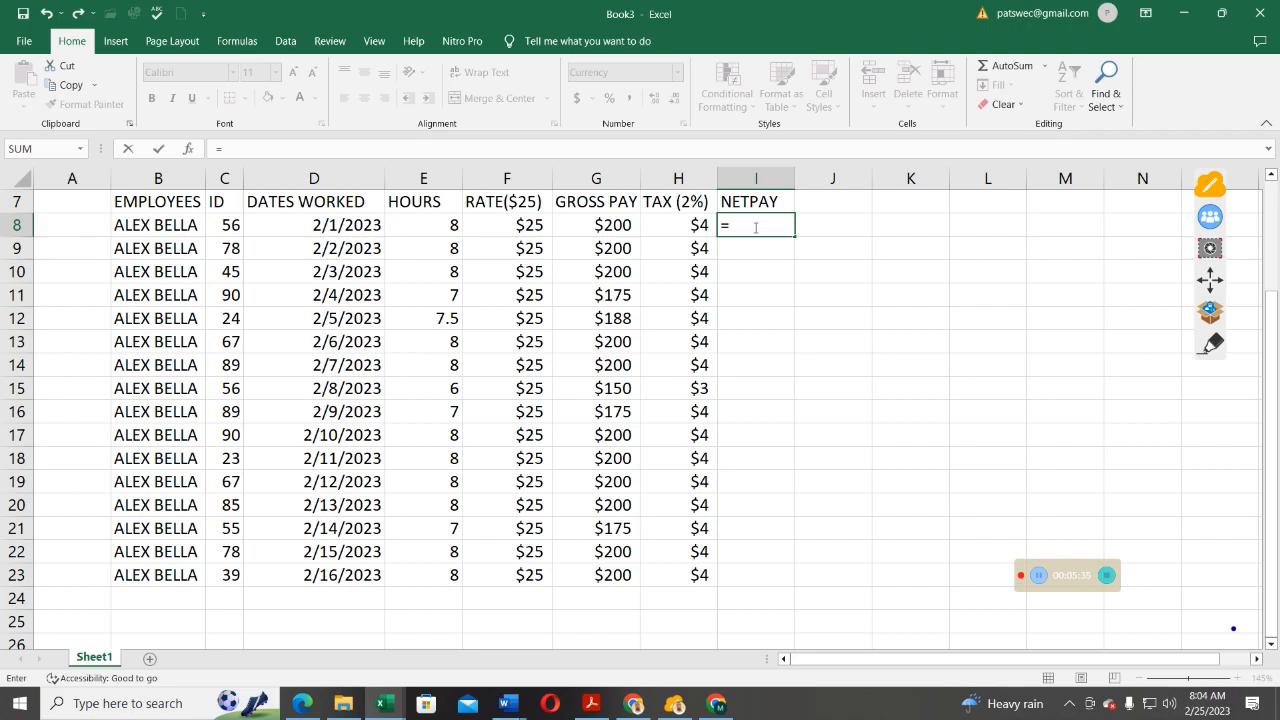
{"action": "left_click", "coordinate": [605, 225]}
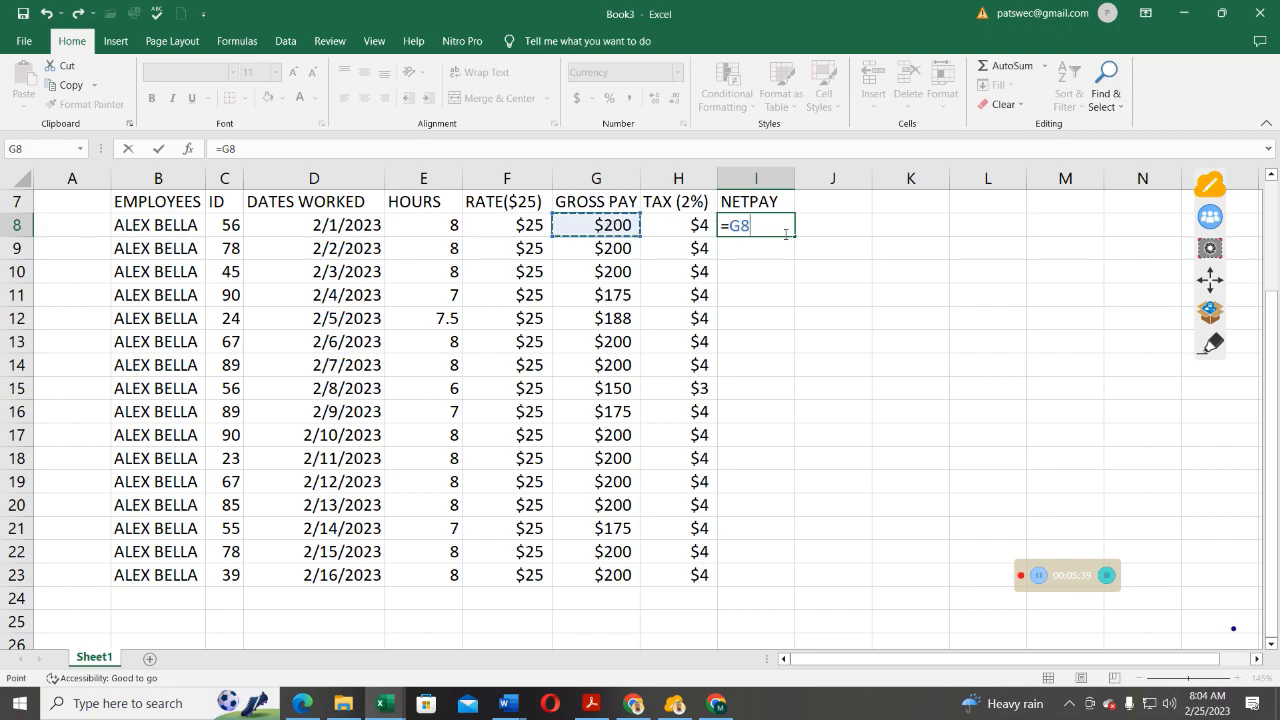
{"action": "type", "text": "="}
{"action": "key", "text": "BackSpace"}
{"action": "type", "text": "-"}
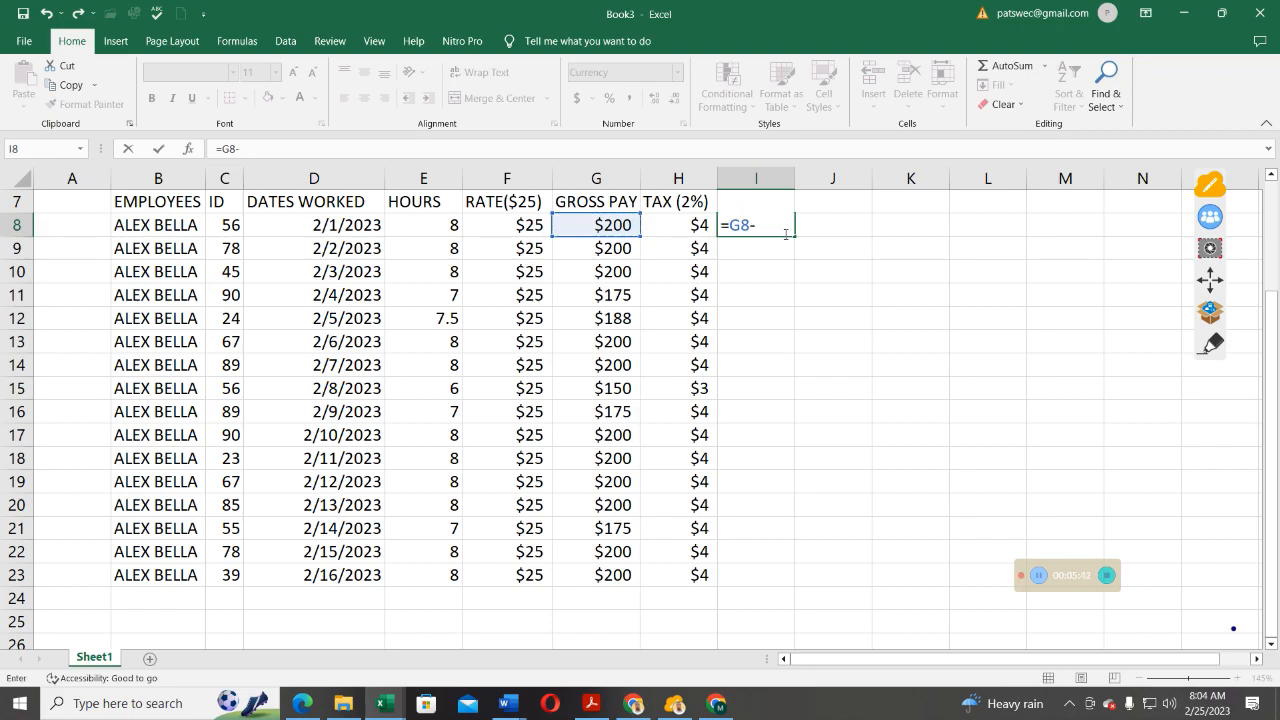
{"action": "left_click", "coordinate": [698, 226]}
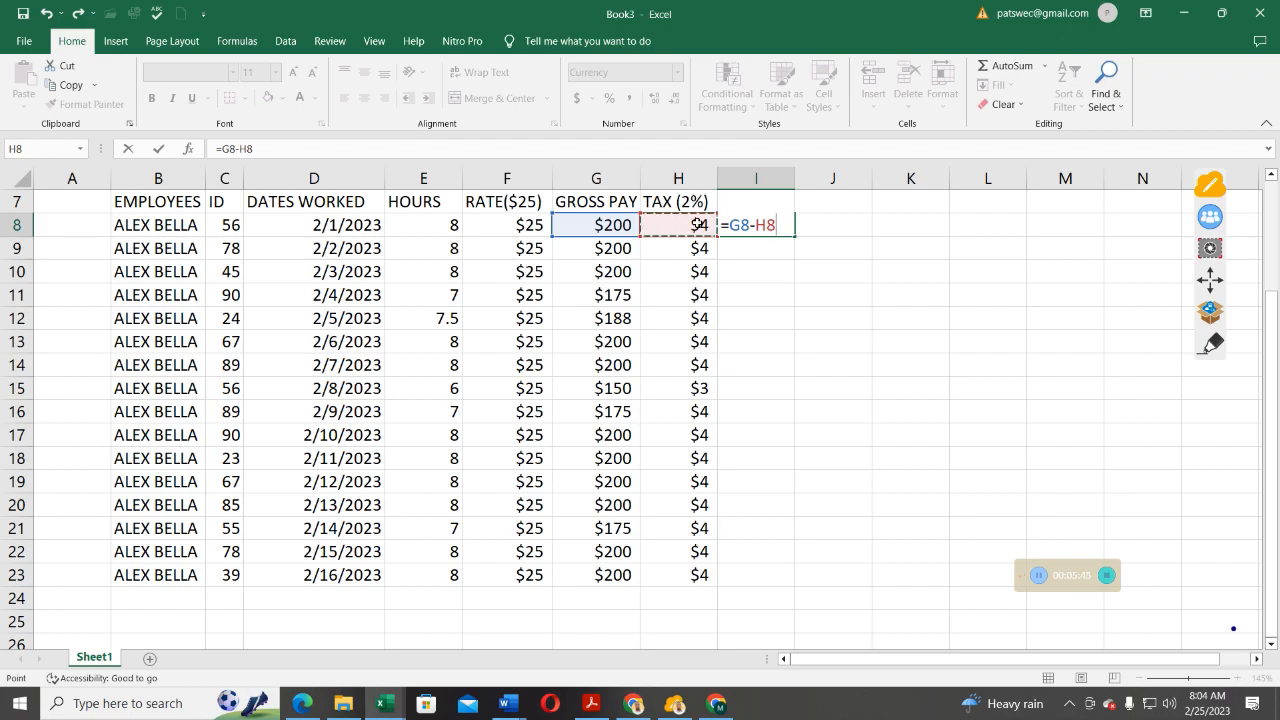
{"action": "left_click", "coordinate": [157, 149]}
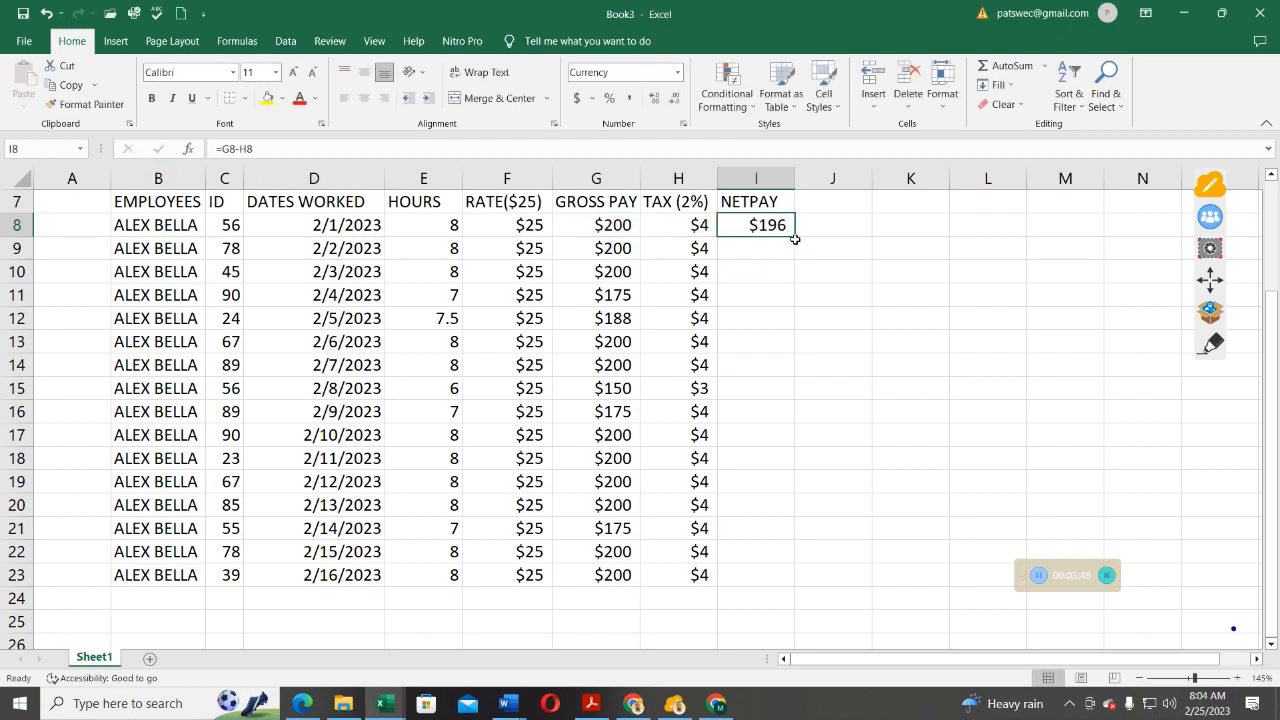
Copy the =G8-H8 net pay formula from I8 down to I23.
{"action": "left_click_drag", "start_coordinate": [795, 237], "coordinate": [803, 582]}
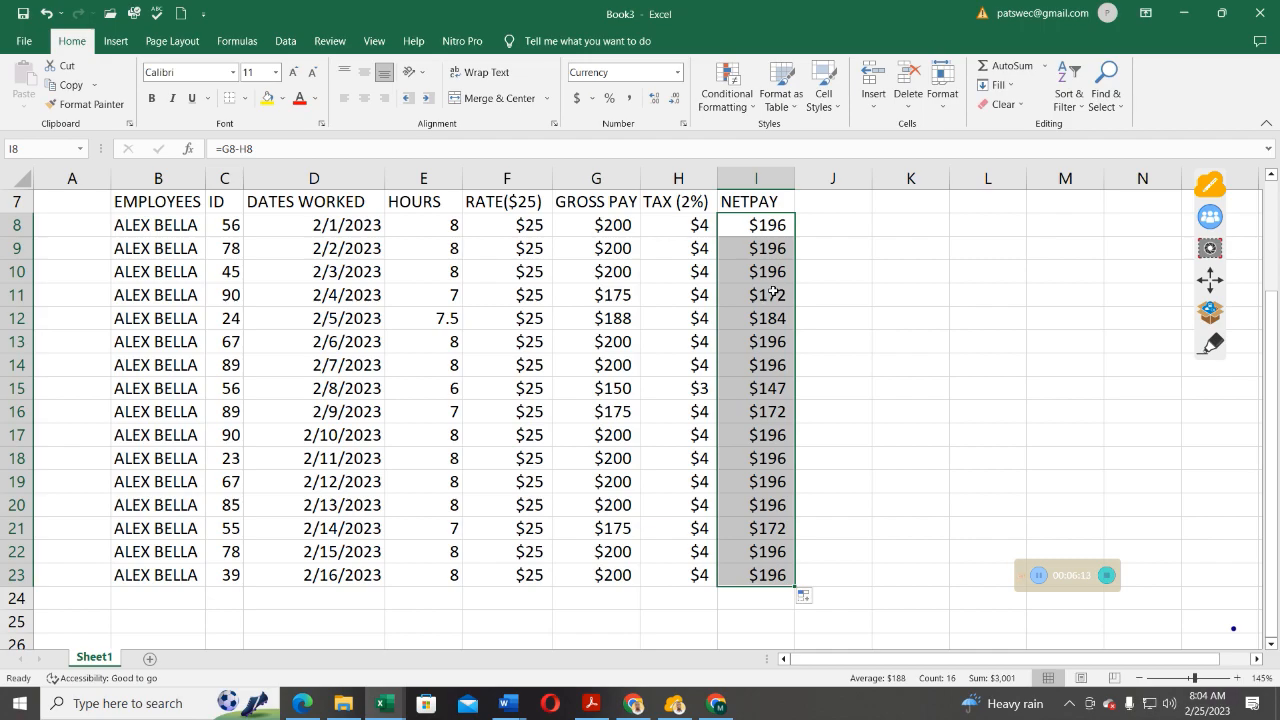
{"action": "left_click_drag", "start_coordinate": [927, 222], "coordinate": [927, 270]}
{"action": "left_click", "coordinate": [927, 222]}
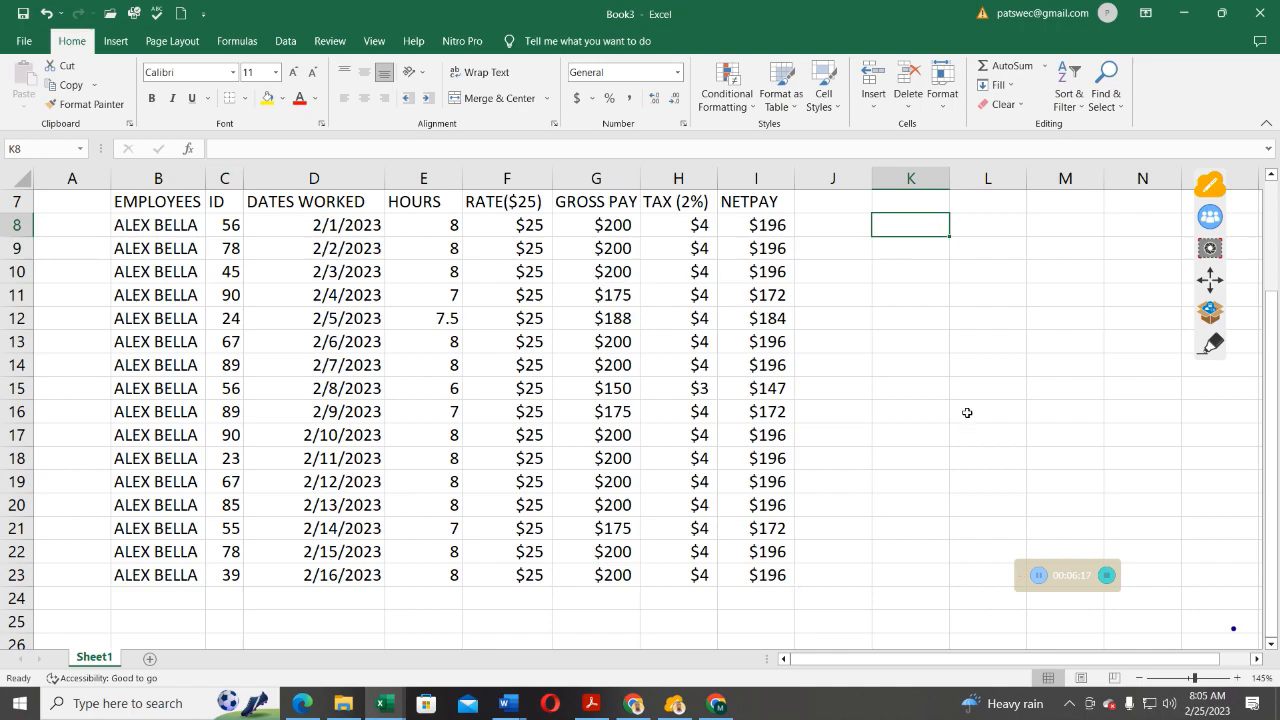
Select the range B7:I23, from the EMPLOYEES header to the last net pay.
{"action": "scroll", "coordinate": [967, 412], "scroll_direction": "up", "scroll_amount": 1}
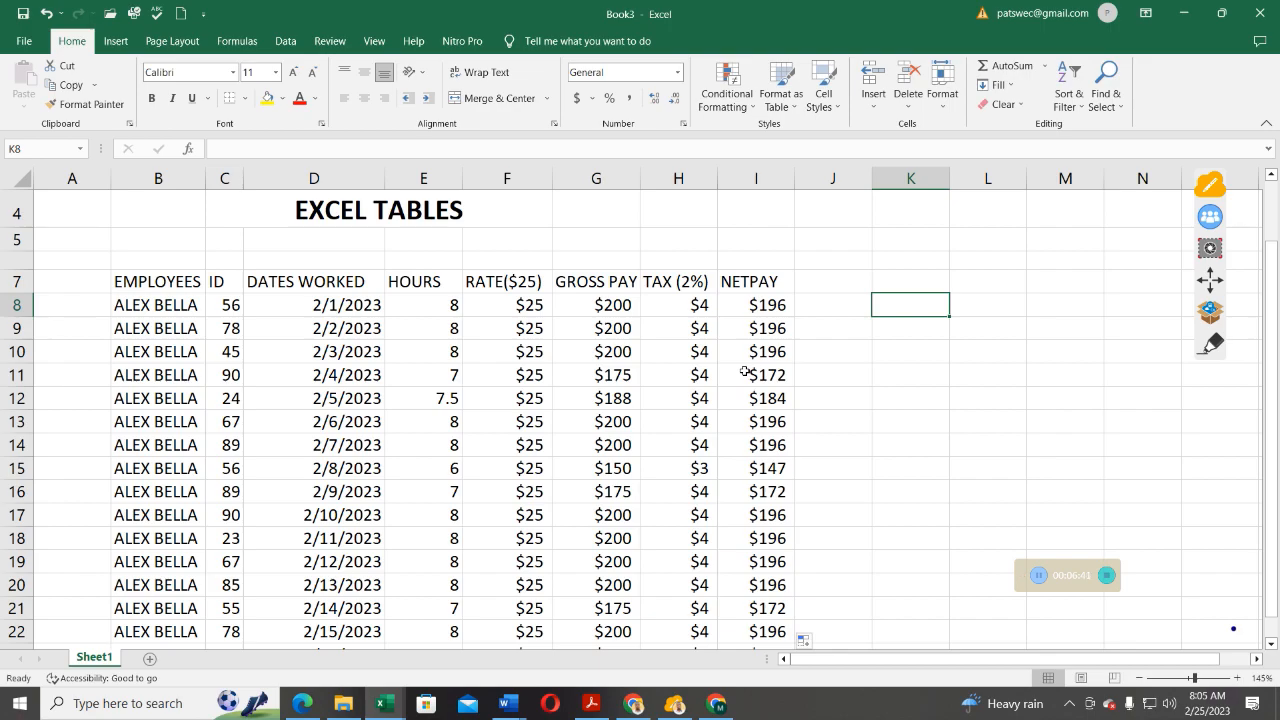
{"action": "scroll", "coordinate": [776, 335], "scroll_direction": "down", "scroll_amount": 1}
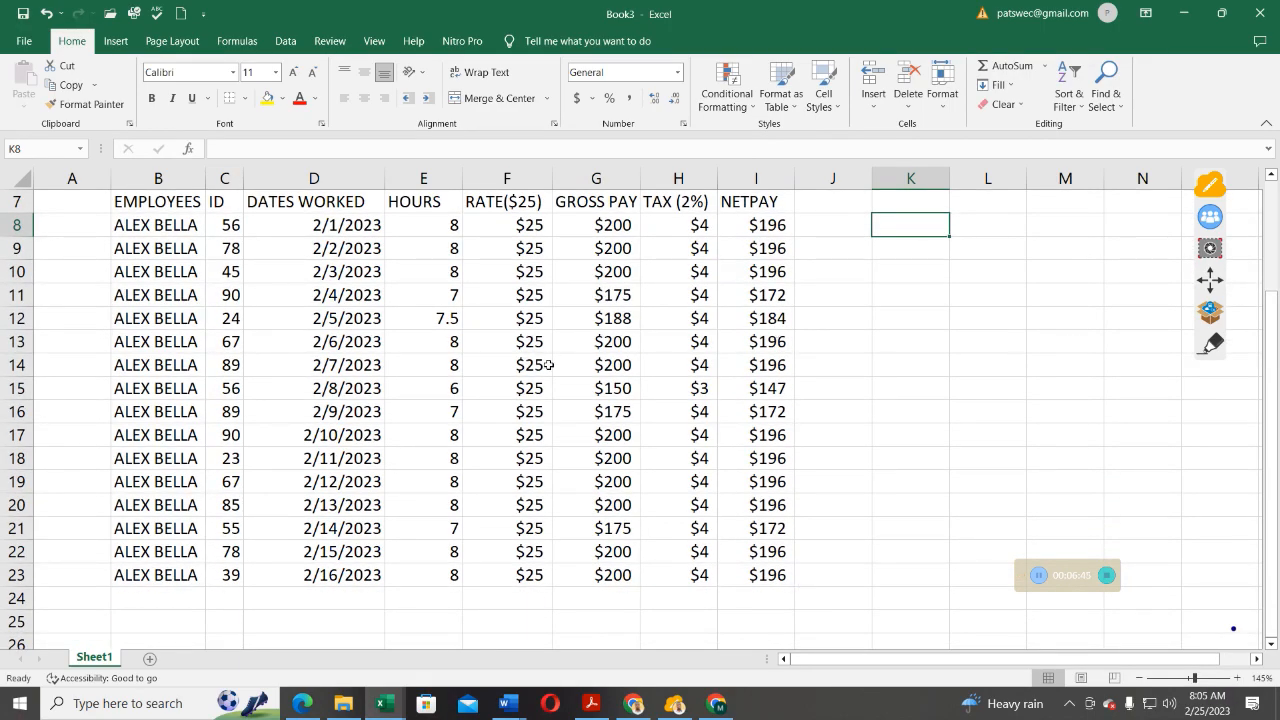
{"action": "scroll", "coordinate": [470, 363], "scroll_direction": "up", "scroll_amount": 1}
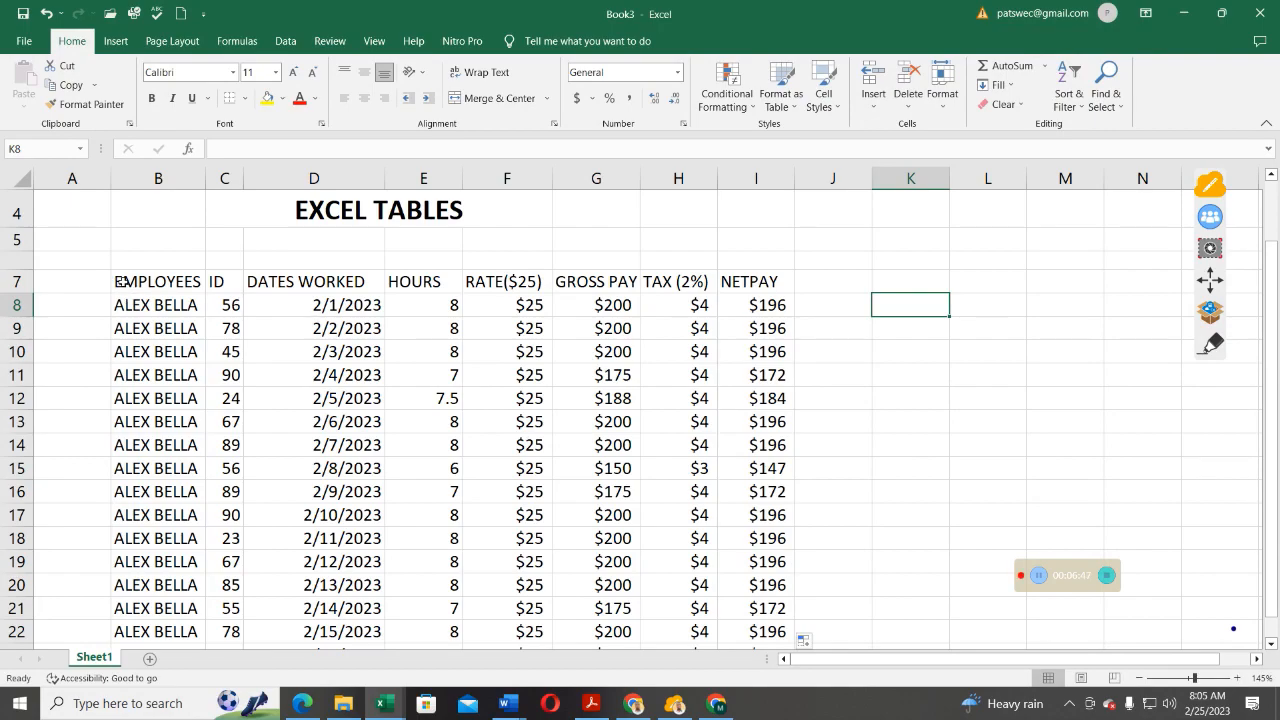
{"action": "left_click_drag", "start_coordinate": [118, 281], "coordinate": [727, 583]}
{"action": "left_click_drag", "start_coordinate": [727, 583], "coordinate": [728, 581]}
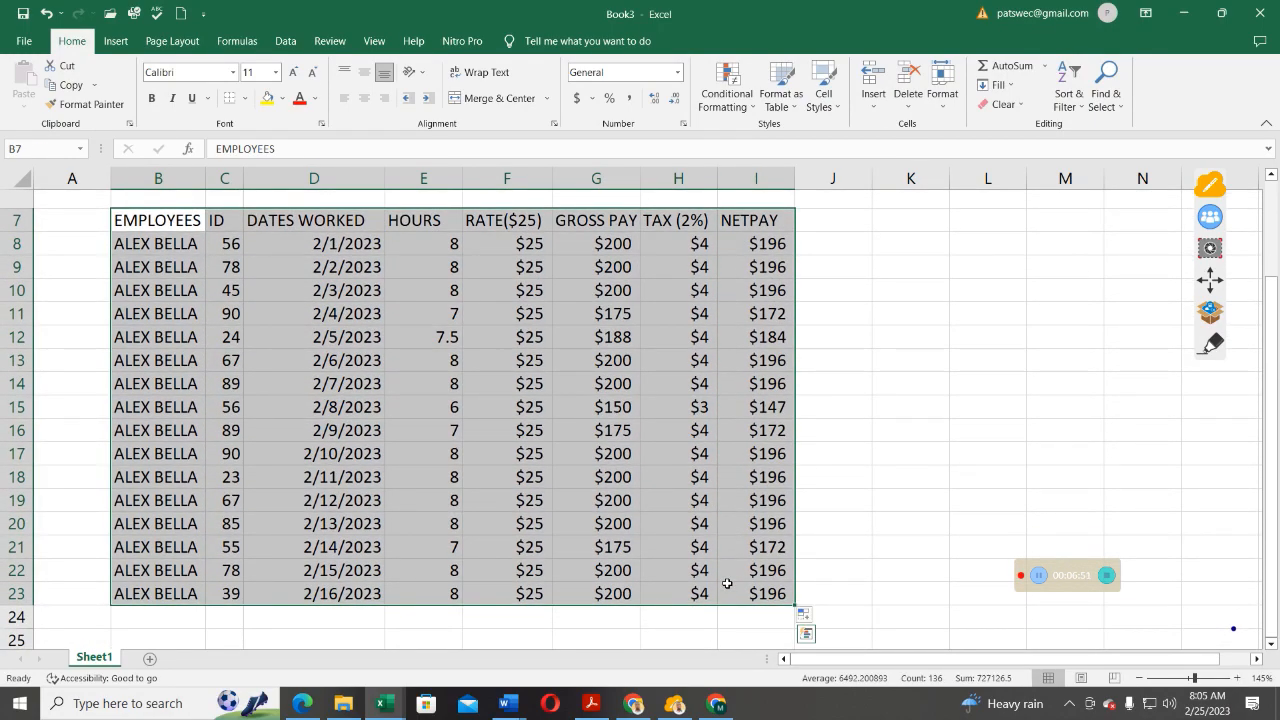
Open the Create Table dialog for the payroll range $B$7:$I$23 from the Insert ribbon.
{"action": "left_click", "coordinate": [118, 41]}
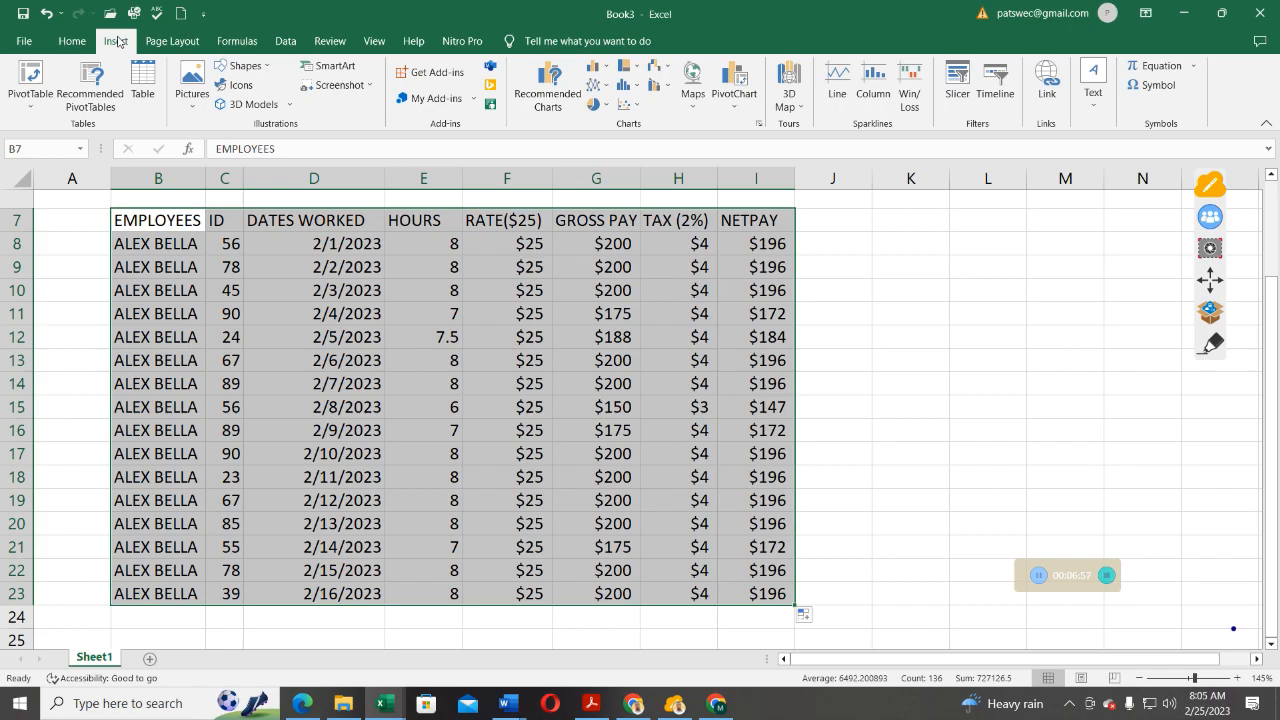
{"action": "left_click", "coordinate": [140, 86]}
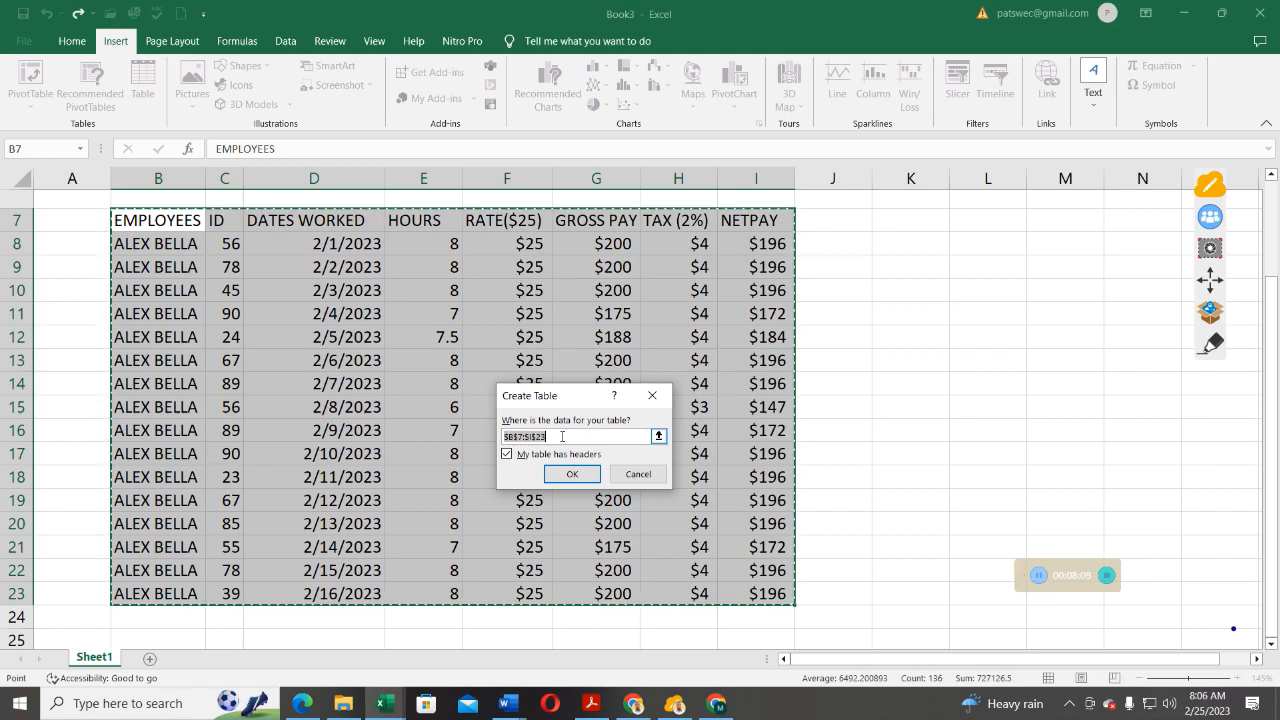
Convert $B$7:$I$23 into a table with headers, creating Table2 with filter buttons and banded rows.
{"action": "key", "text": "BackSpace"}
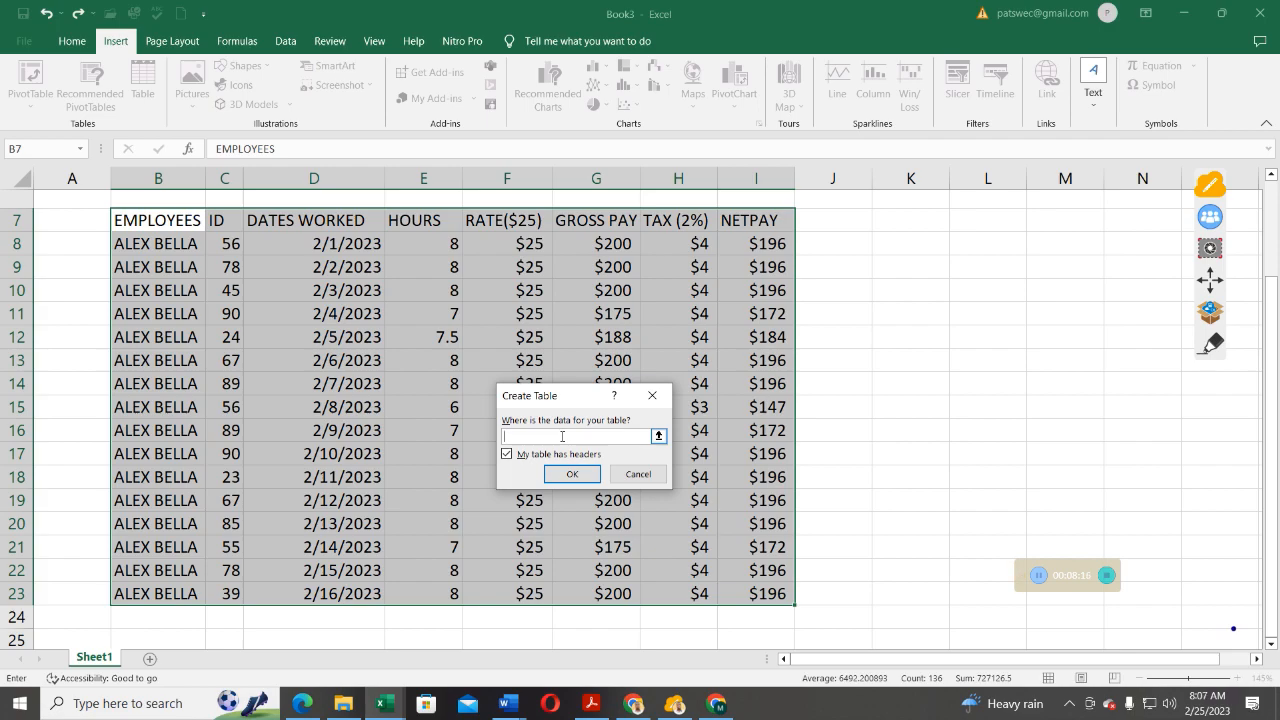
{"action": "type", "text": "$"}
{"action": "type", "text": "B$7"}
{"action": "type", "text": "$I$23"}
{"action": "left_click", "coordinate": [574, 473]}
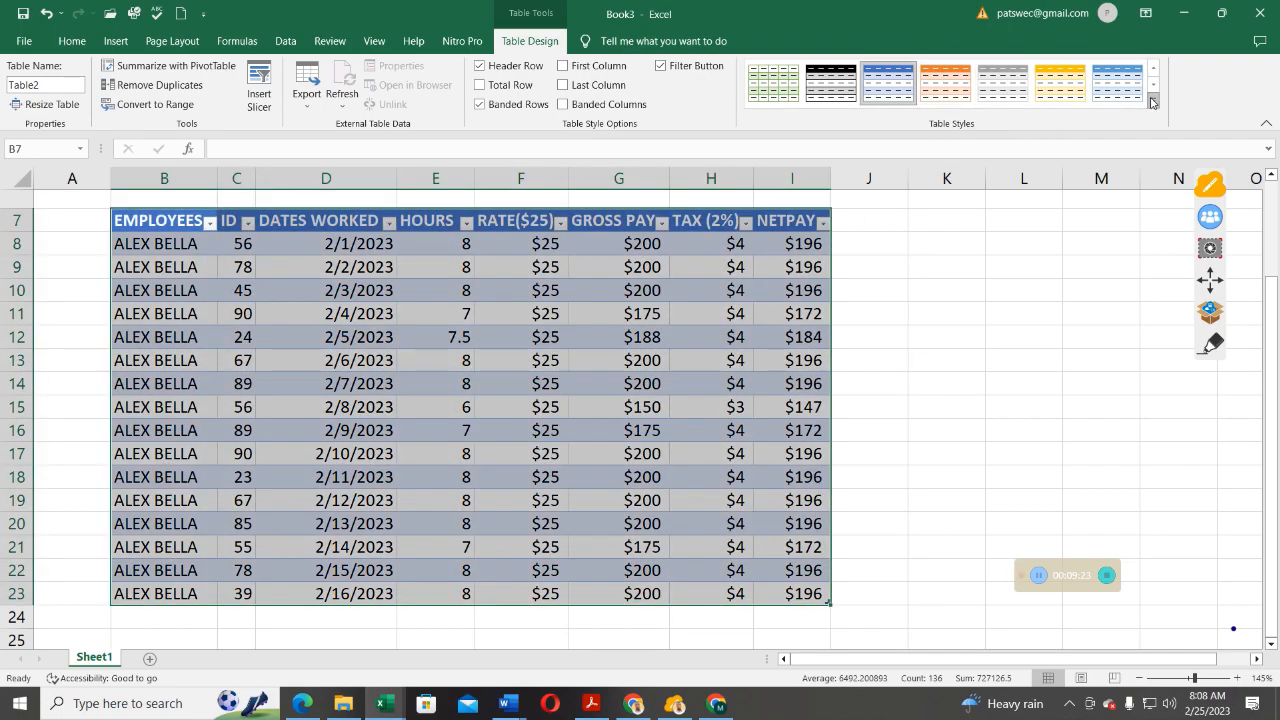
Expand the Table Styles gallery to preview Light, Medium and Dark styles on Table2.
{"action": "left_click", "coordinate": [1152, 102]}
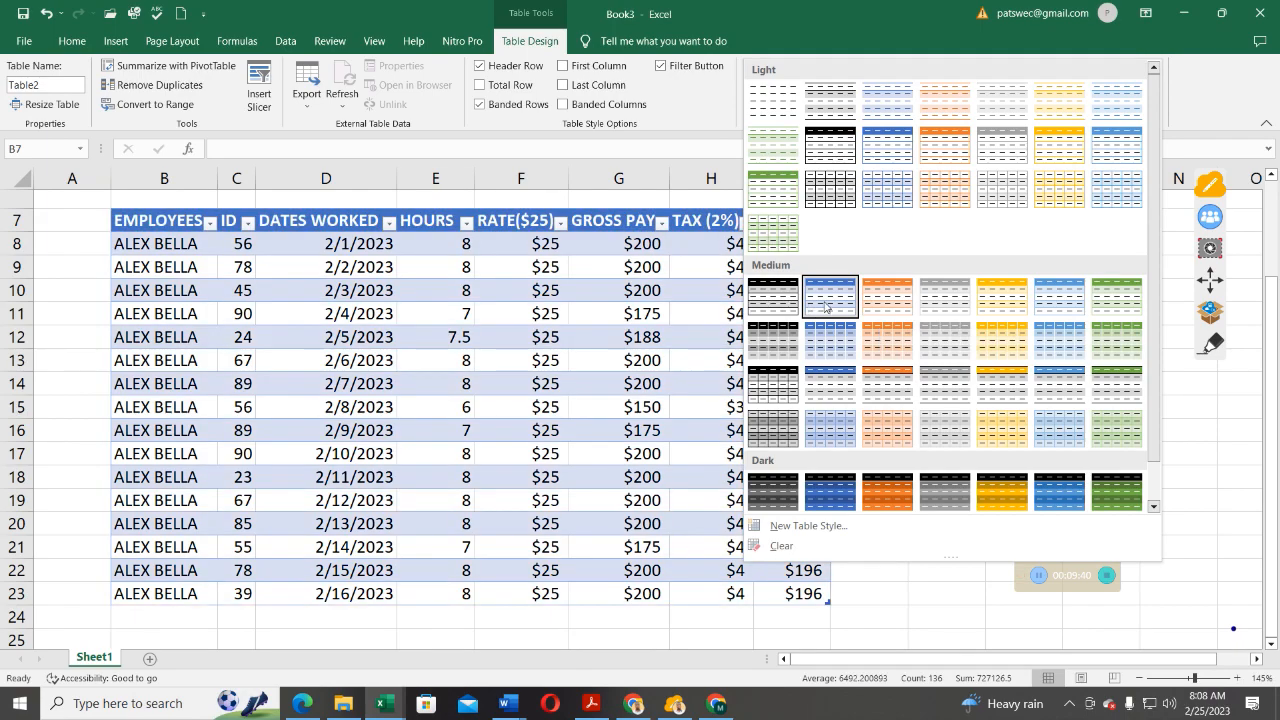
Apply the green Light table style and enter 'ALEX PAY RATE' as the table name.
{"action": "left_click", "coordinate": [763, 192]}
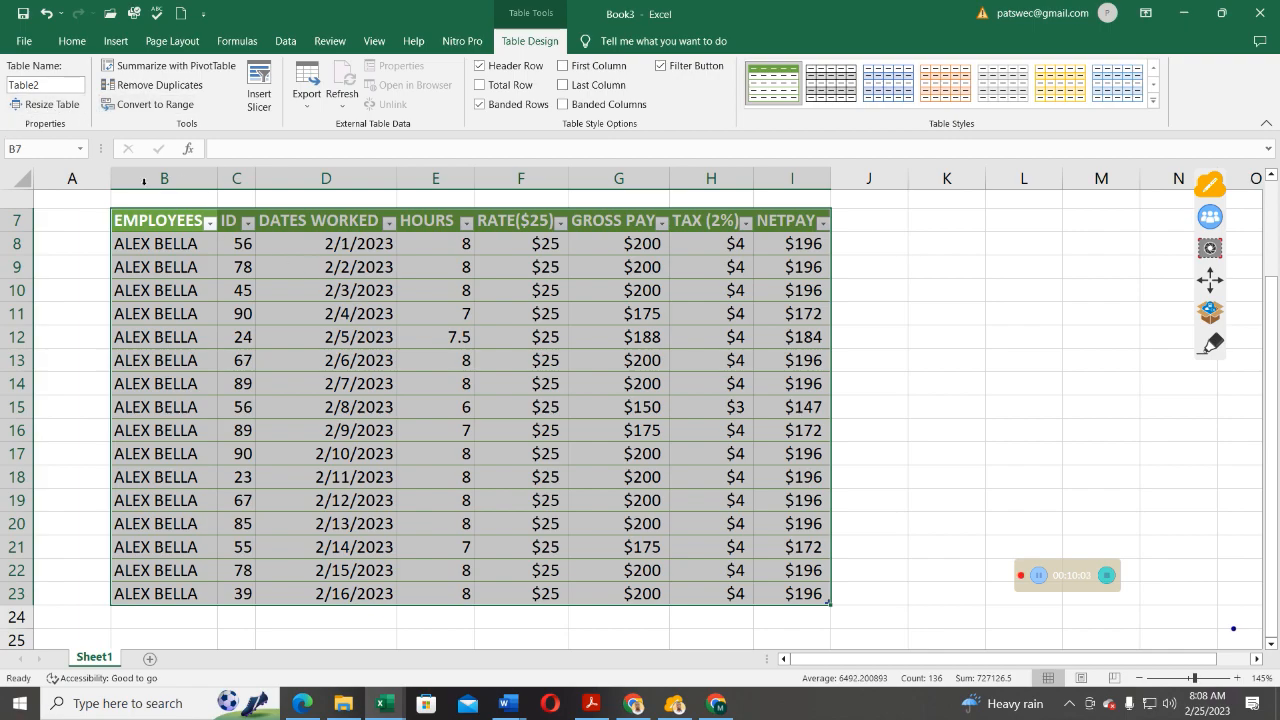
{"action": "left_click", "coordinate": [12, 86]}
{"action": "type", "text": "T"}
{"action": "key", "text": "BackSpace"}
{"action": "type", "text": "EMP"}
{"action": "key", "text": "BackSpace"}
{"action": "key", "text": "BackSpace"}
{"action": "key", "text": "BackSpace"}
{"action": "type", "text": "ALEX PAY RATE"}
Commit the spaced name and dismiss the invalid-name warning, leaving the table named Table2.
{"action": "left_click", "coordinate": [836, 500]}
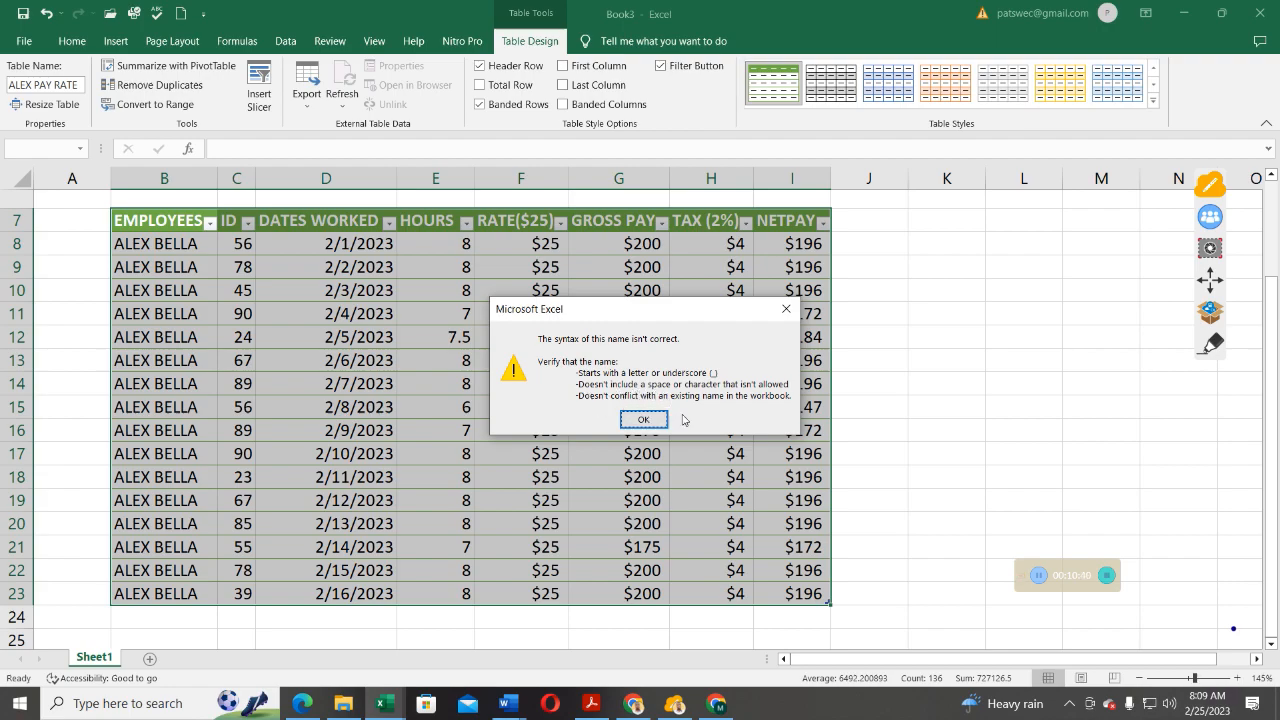
{"action": "left_click", "coordinate": [643, 419]}
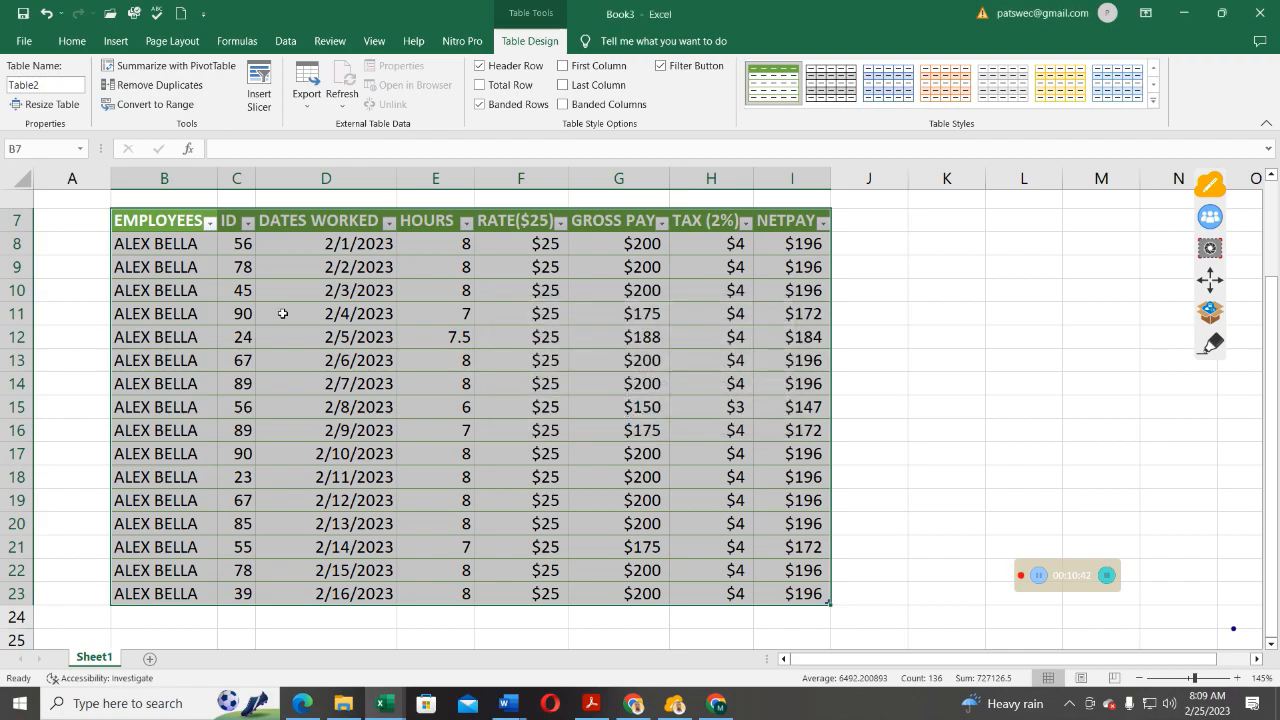
{"action": "left_click", "coordinate": [39, 84]}
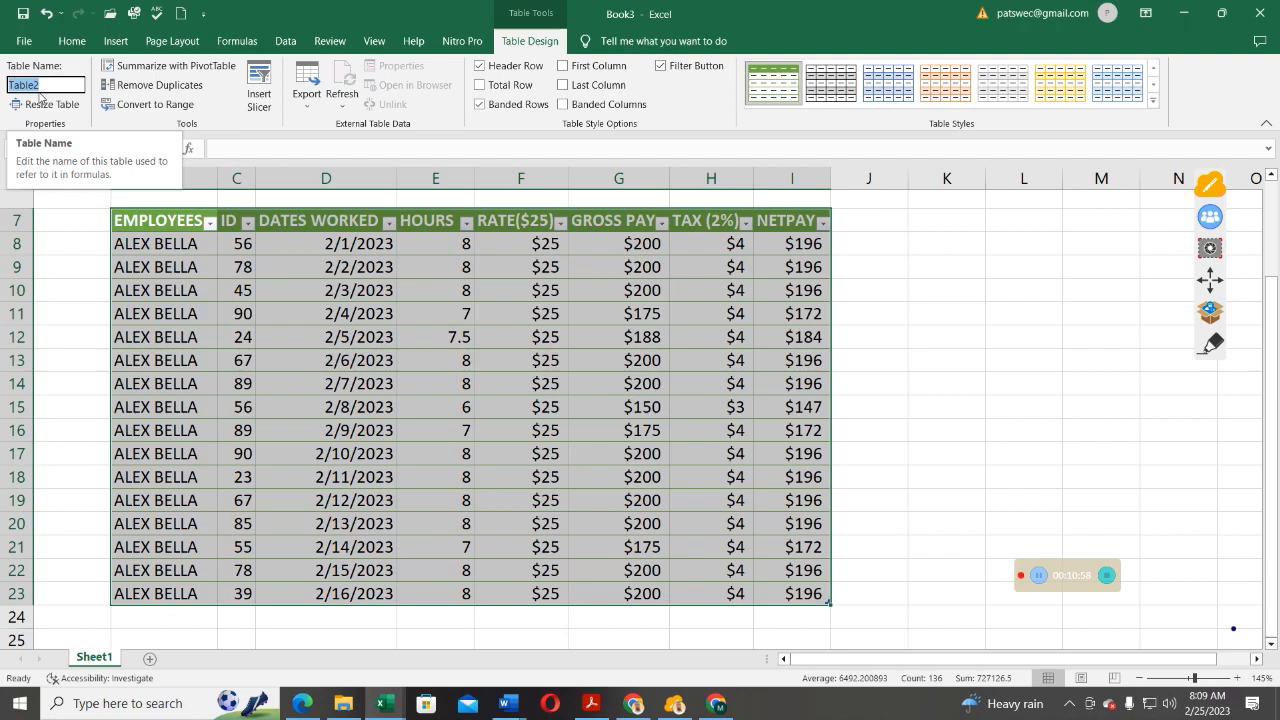
Replace Table2 with the table name ALEXPAY and confirm it.
{"action": "type", "text": "AL"}
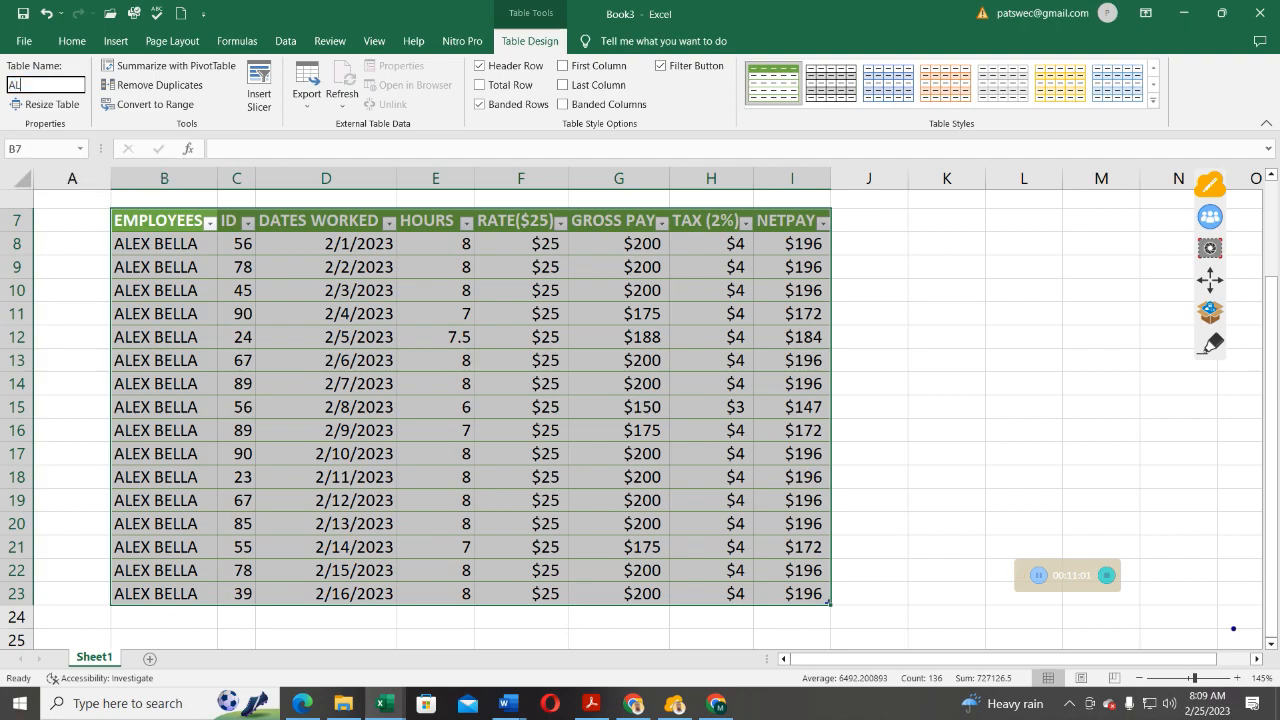
{"action": "type", "text": "EXPAY"}
{"action": "key", "text": "Return"}
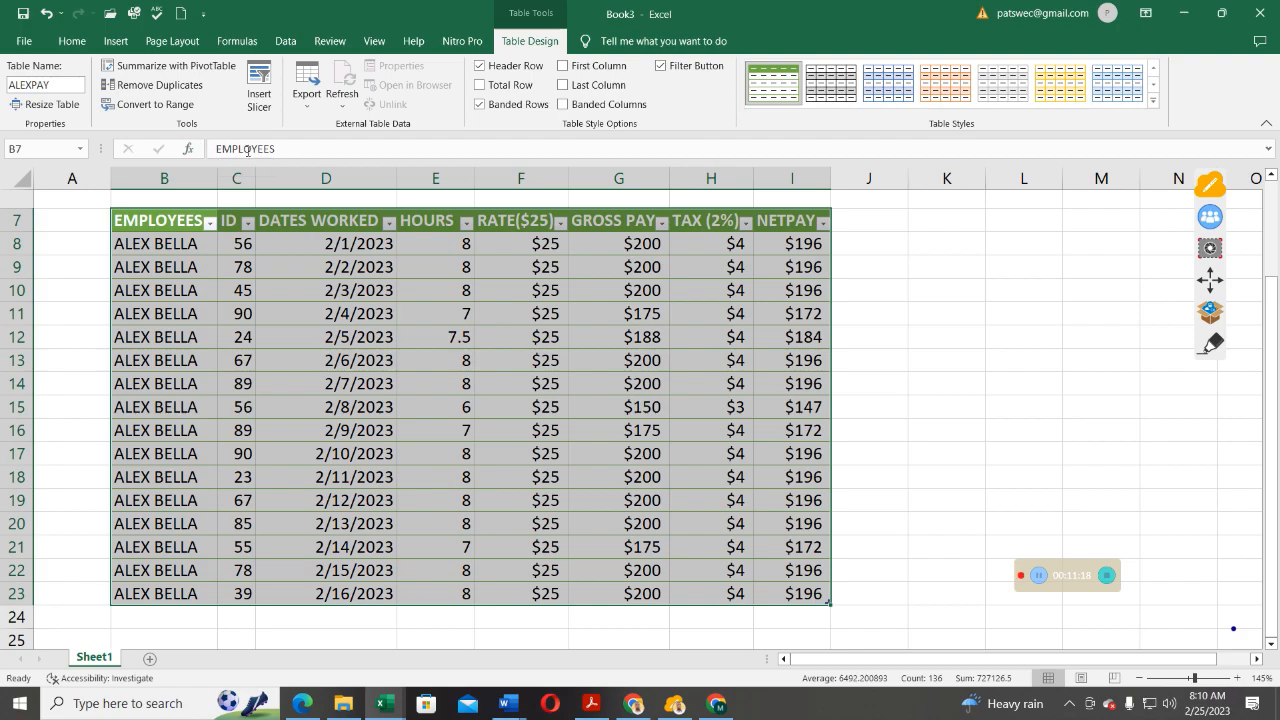
{"action": "left_click", "coordinate": [57, 86]}
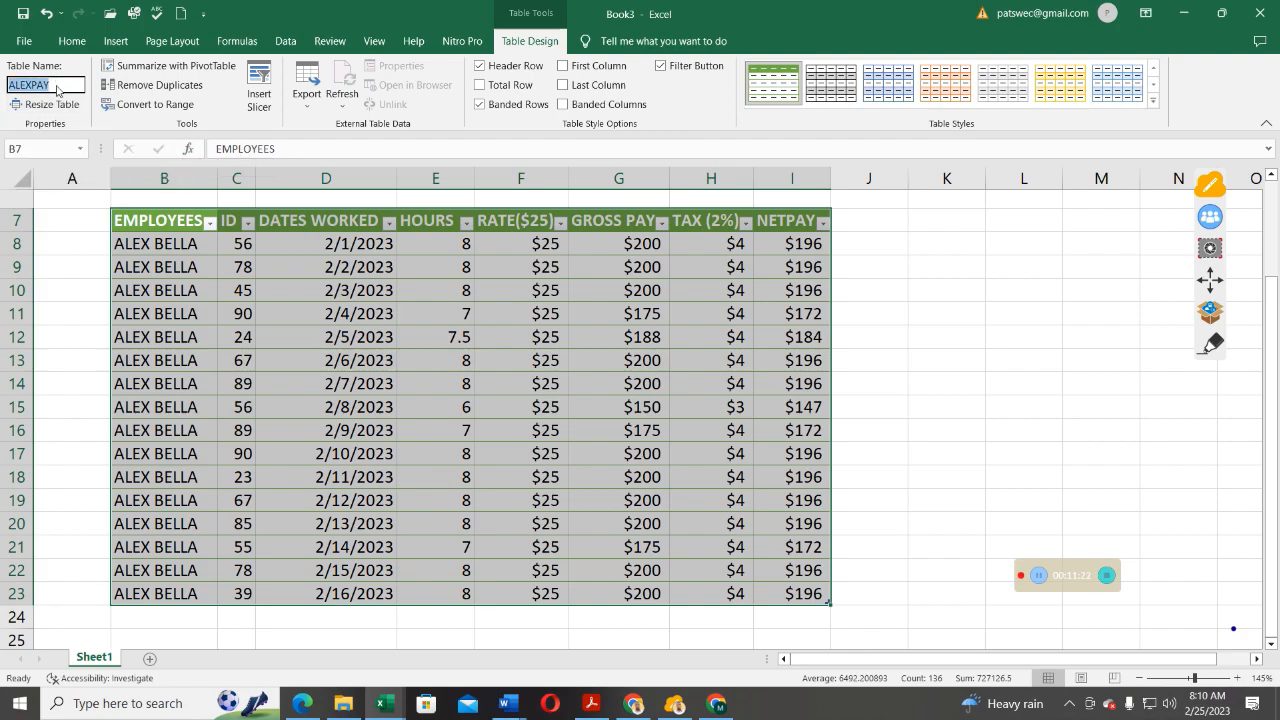
{"action": "scroll", "coordinate": [401, 336], "scroll_direction": "up", "scroll_amount": 2}
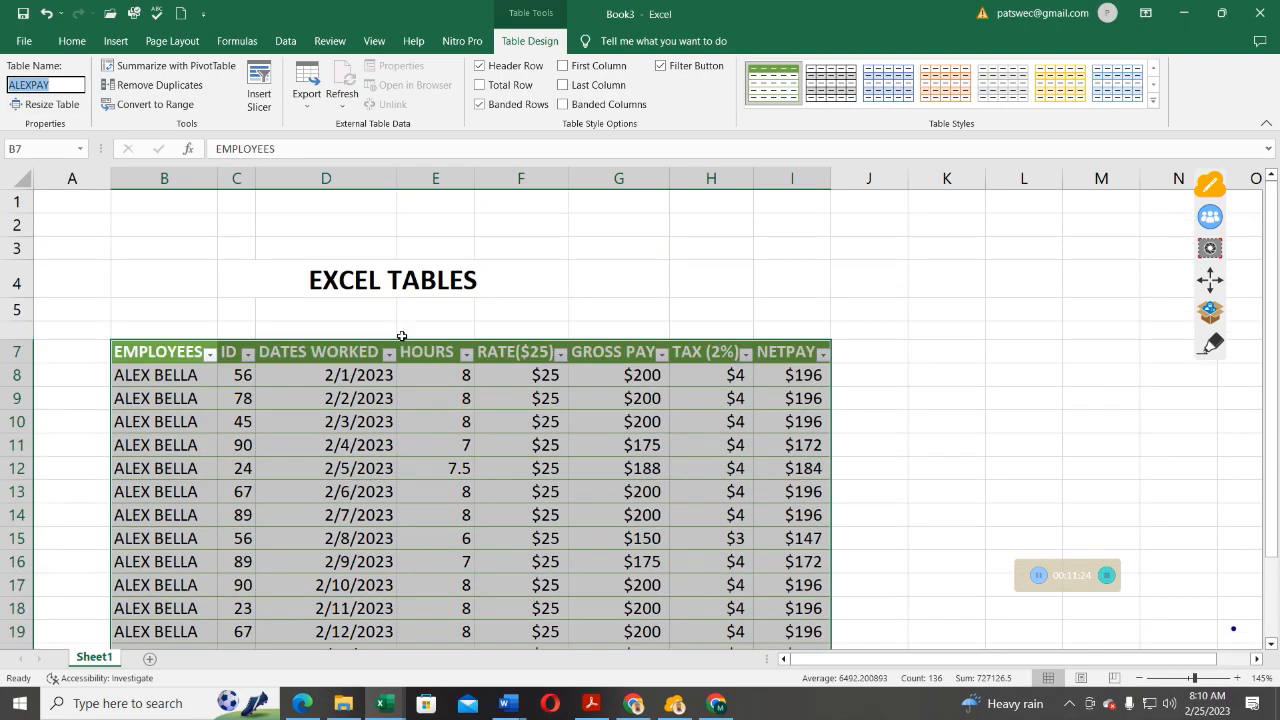
{"action": "scroll", "coordinate": [401, 336], "scroll_direction": "down", "scroll_amount": 2}
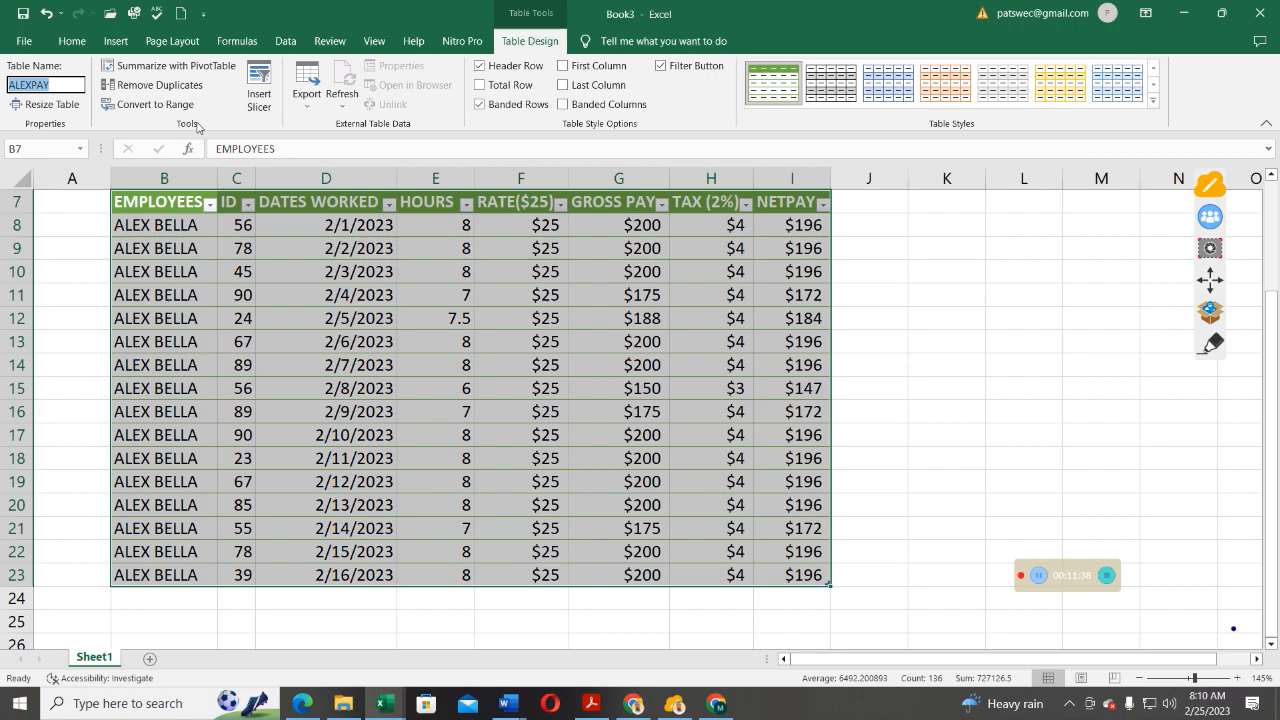
{"action": "left_click", "coordinate": [162, 85]}
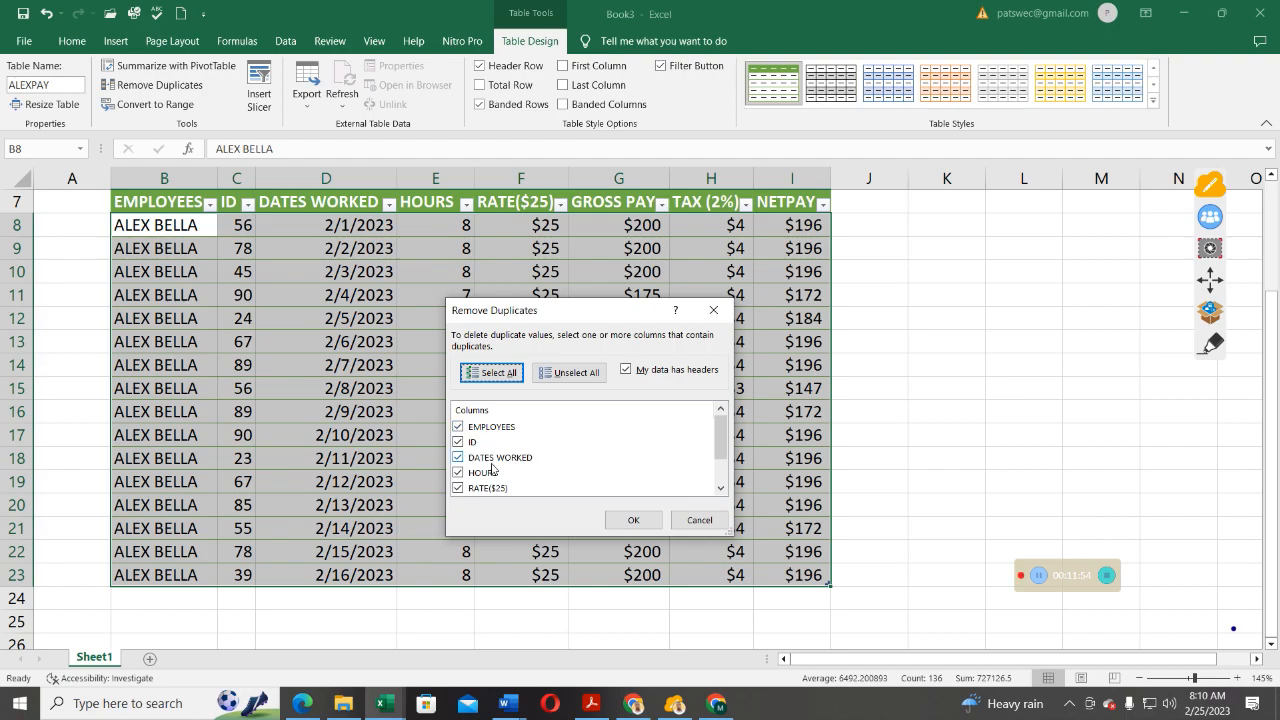
{"action": "scroll", "coordinate": [493, 468], "scroll_direction": "down", "scroll_amount": 1}
{"action": "scroll", "coordinate": [495, 468], "scroll_direction": "up", "scroll_amount": 1}
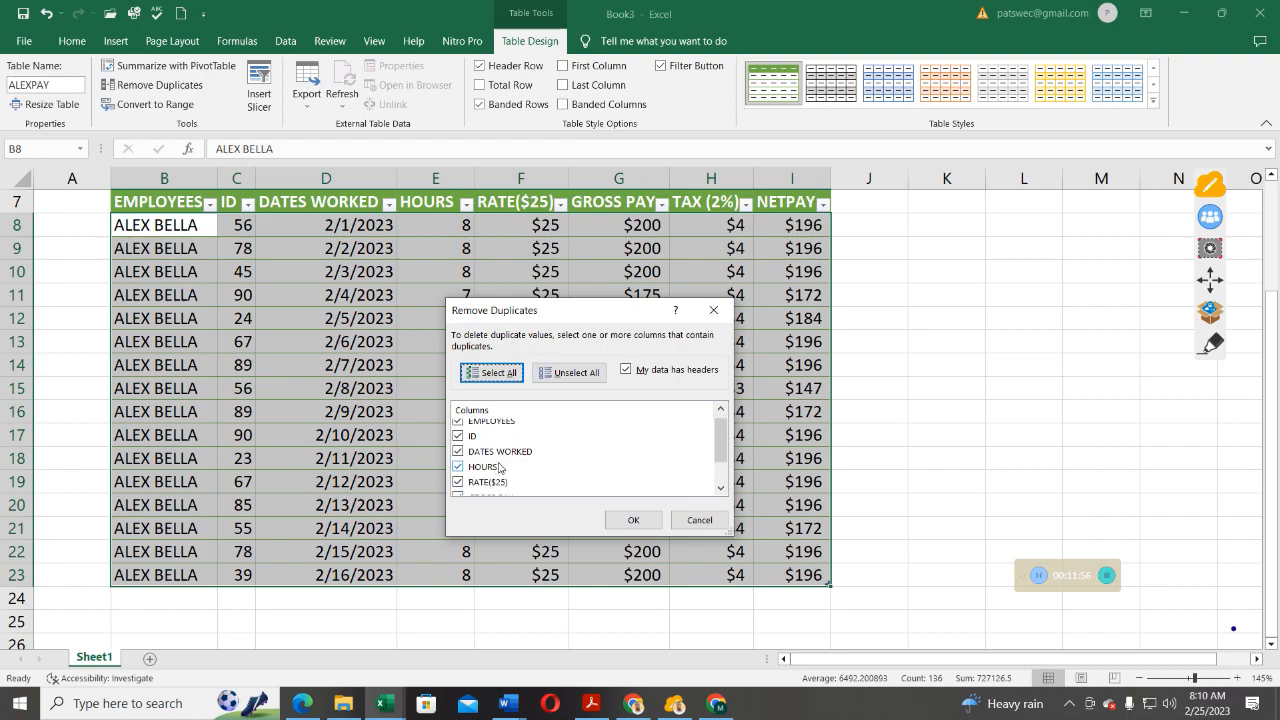
{"action": "left_click", "coordinate": [458, 436]}
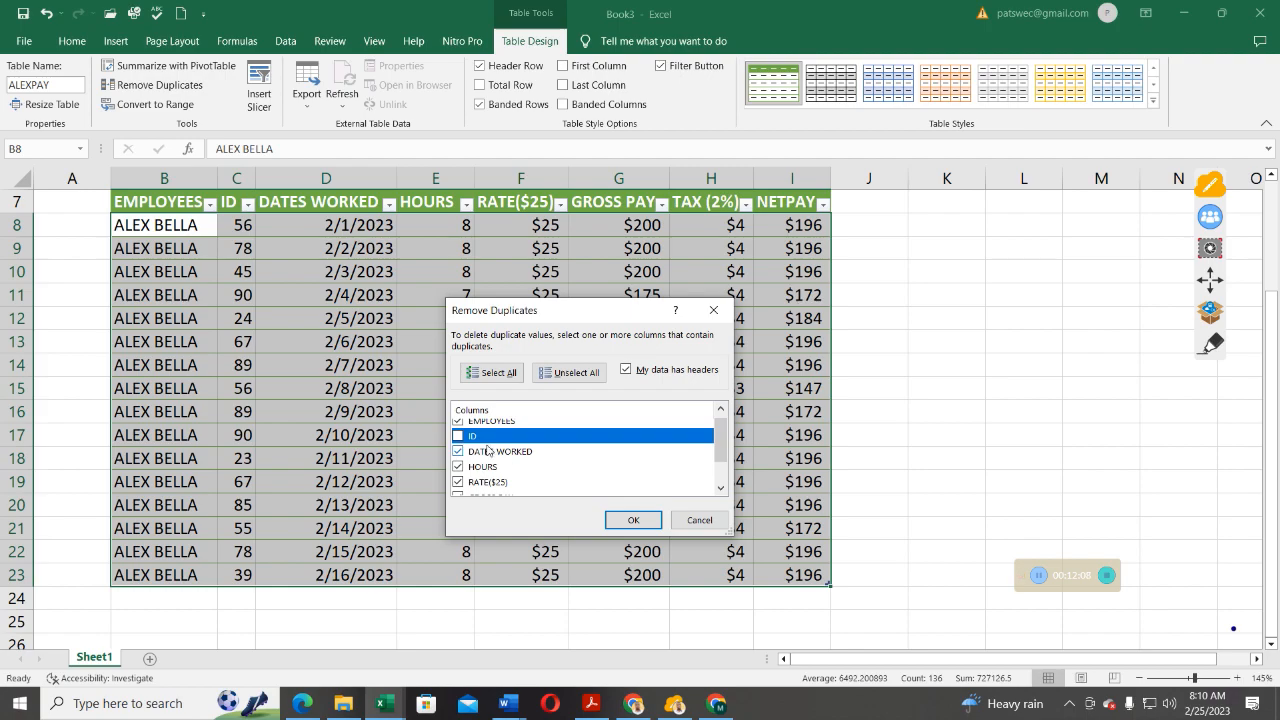
{"action": "left_click", "coordinate": [457, 436]}
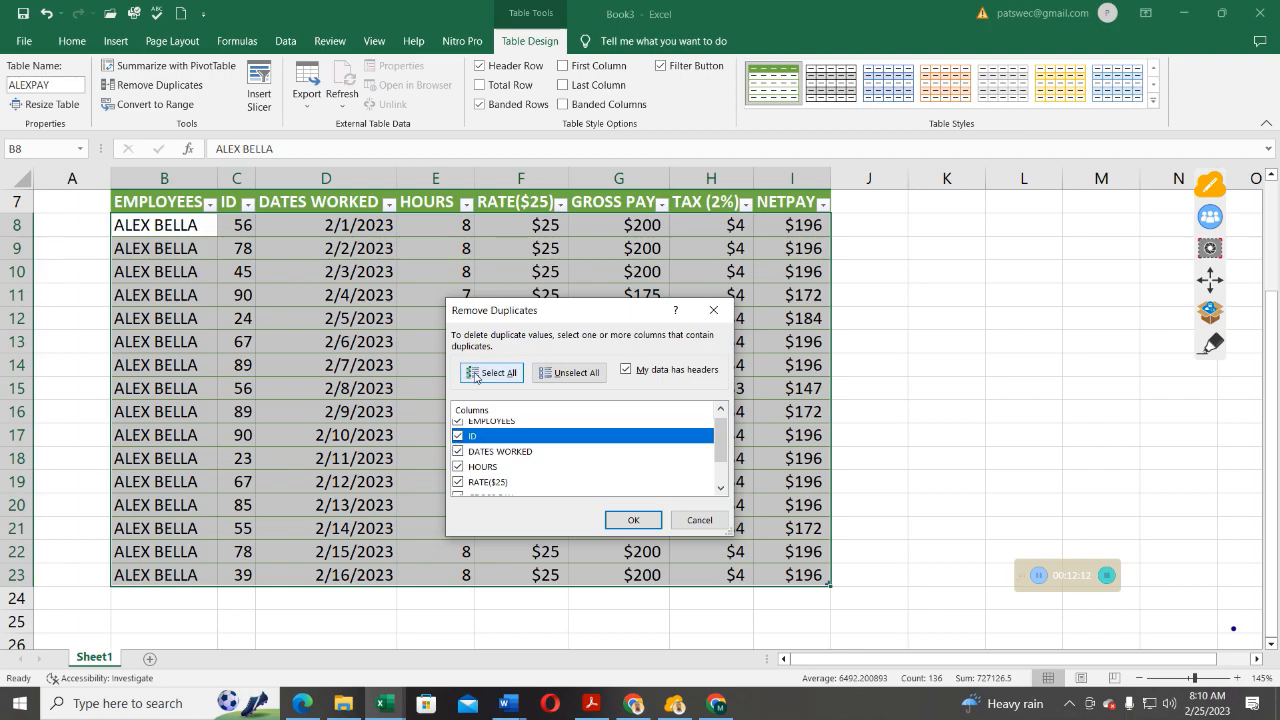
{"action": "left_click", "coordinate": [575, 376]}
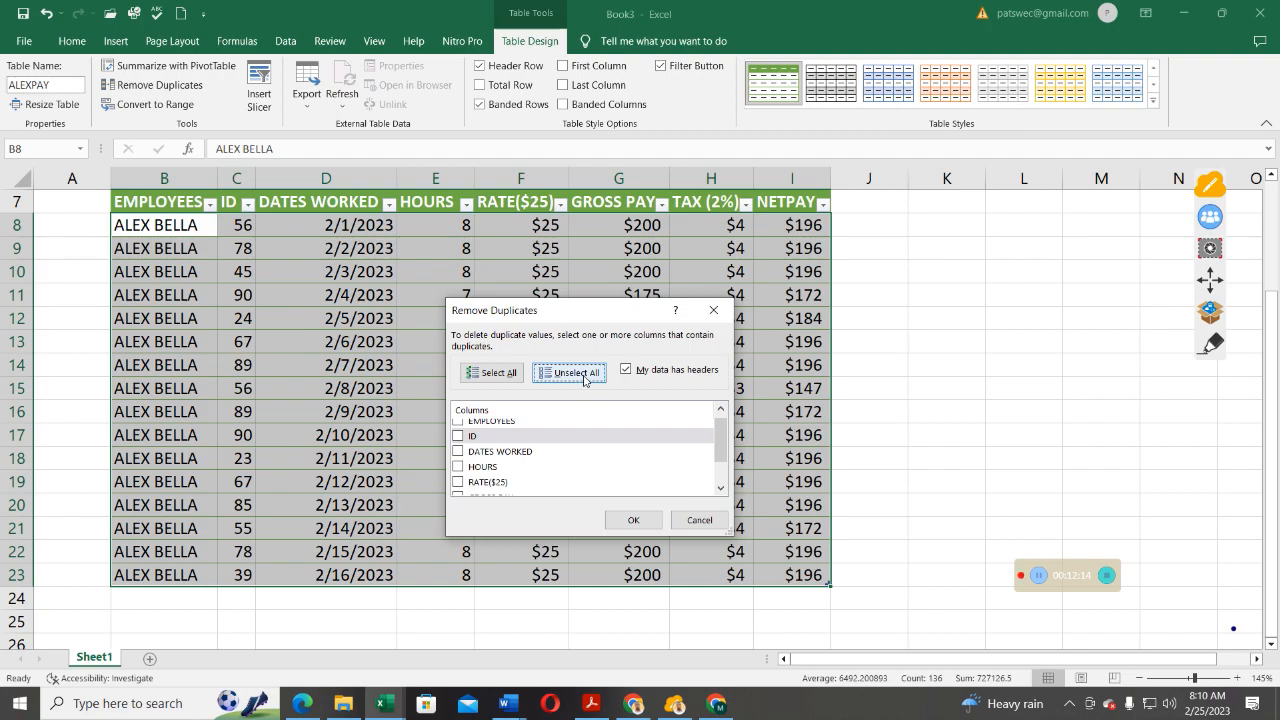
{"action": "left_click", "coordinate": [498, 376]}
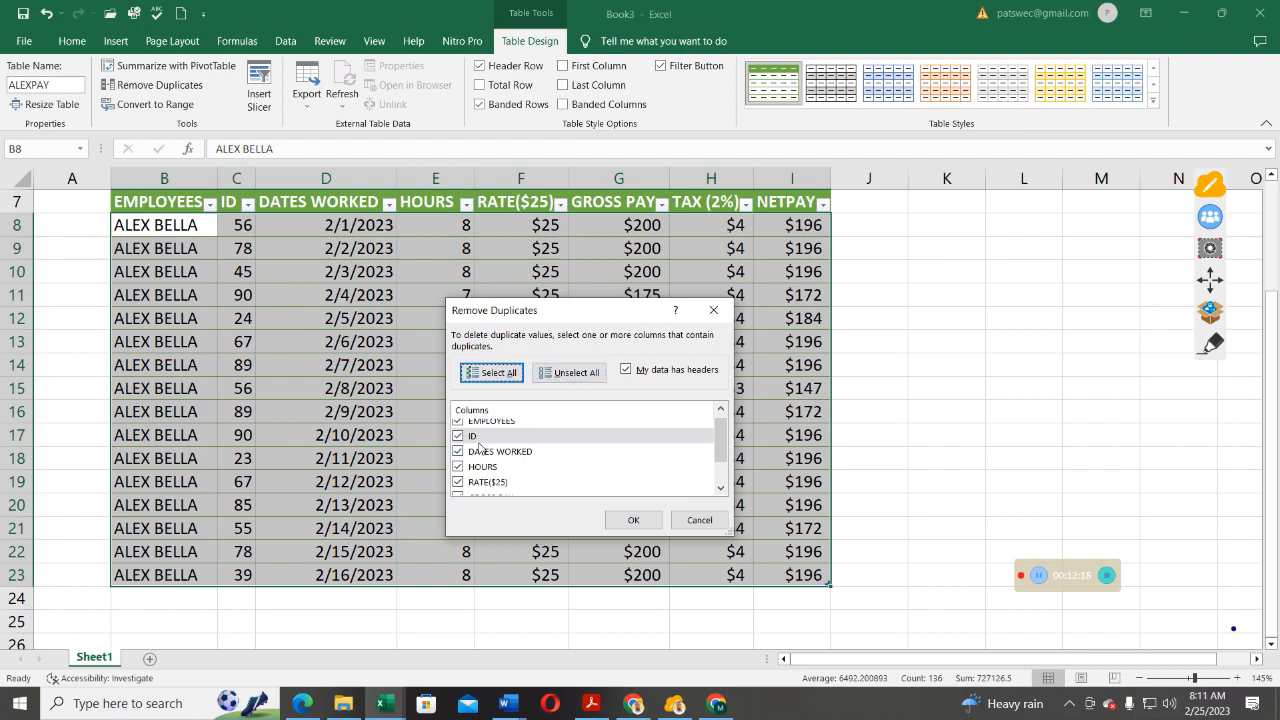
{"action": "left_click", "coordinate": [636, 522]}
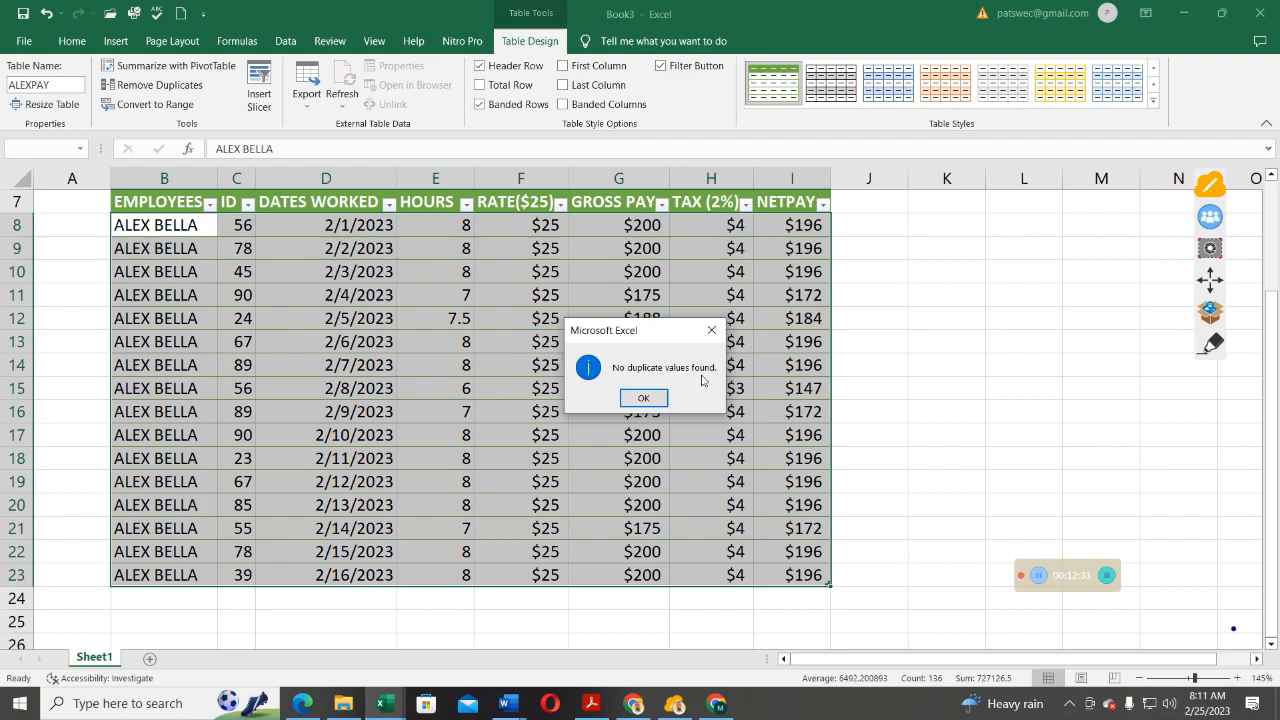
{"action": "left_click", "coordinate": [644, 396]}
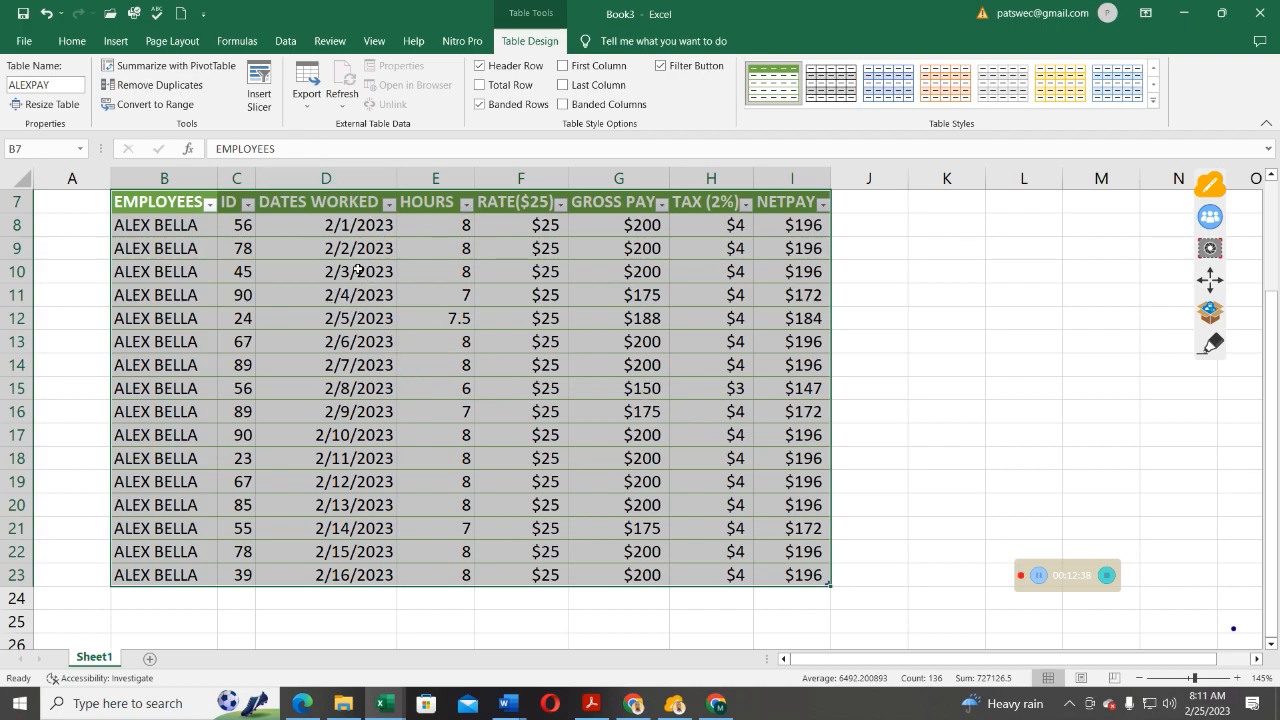
{"action": "left_click", "coordinate": [306, 108]}
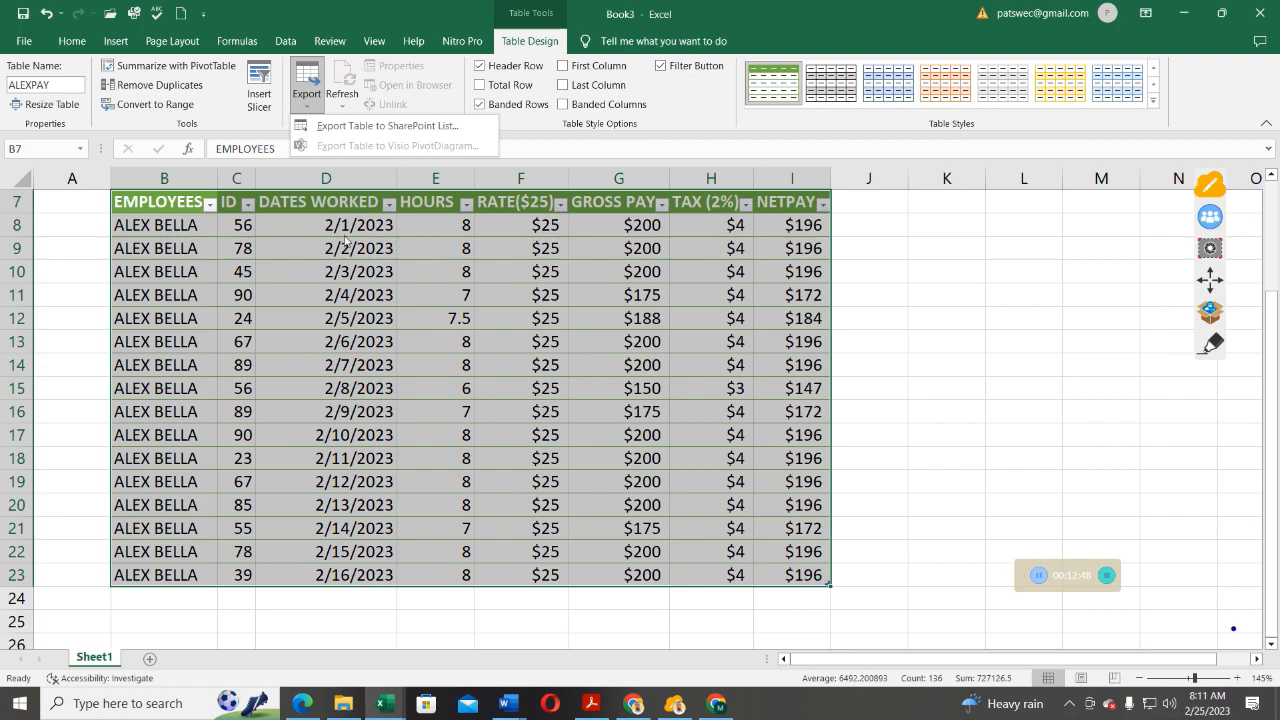
{"action": "left_click", "coordinate": [355, 131]}
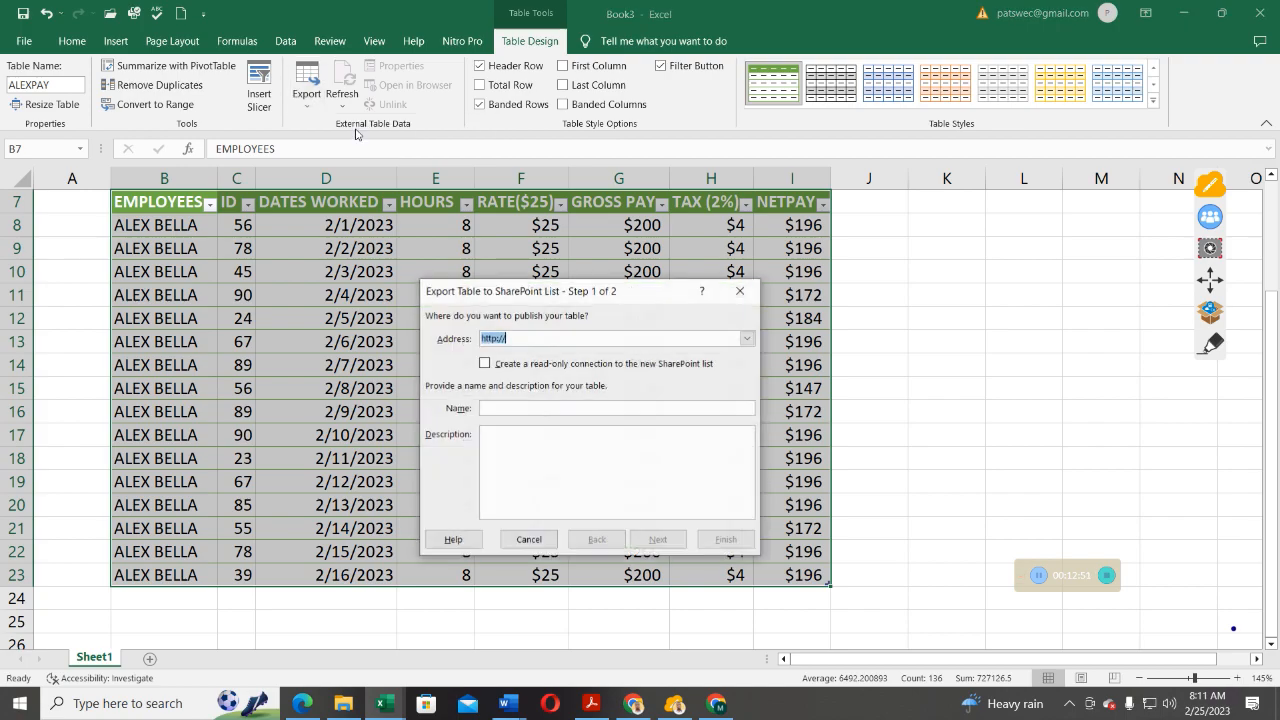
{"action": "left_click", "coordinate": [527, 340]}
{"action": "left_click", "coordinate": [739, 293]}
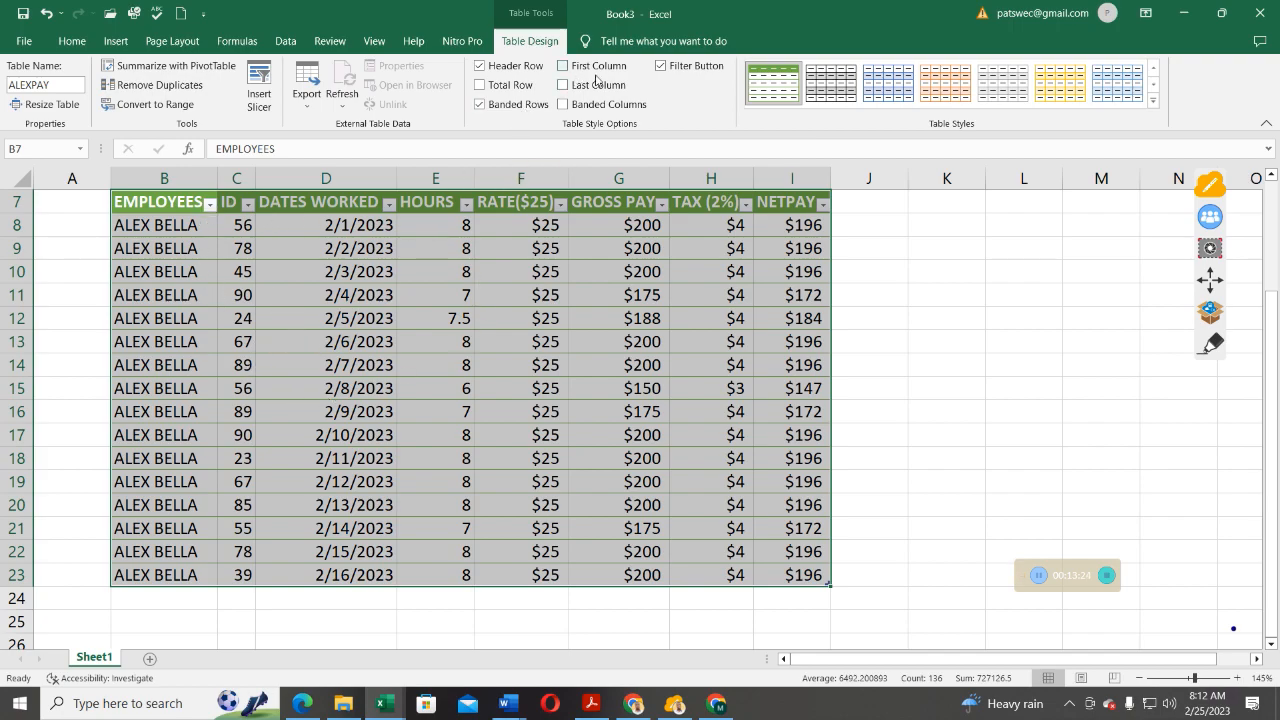
Turn on Last Column so NETPAY is bold, leaving First Column and Total Row off.
{"action": "left_click", "coordinate": [562, 66]}
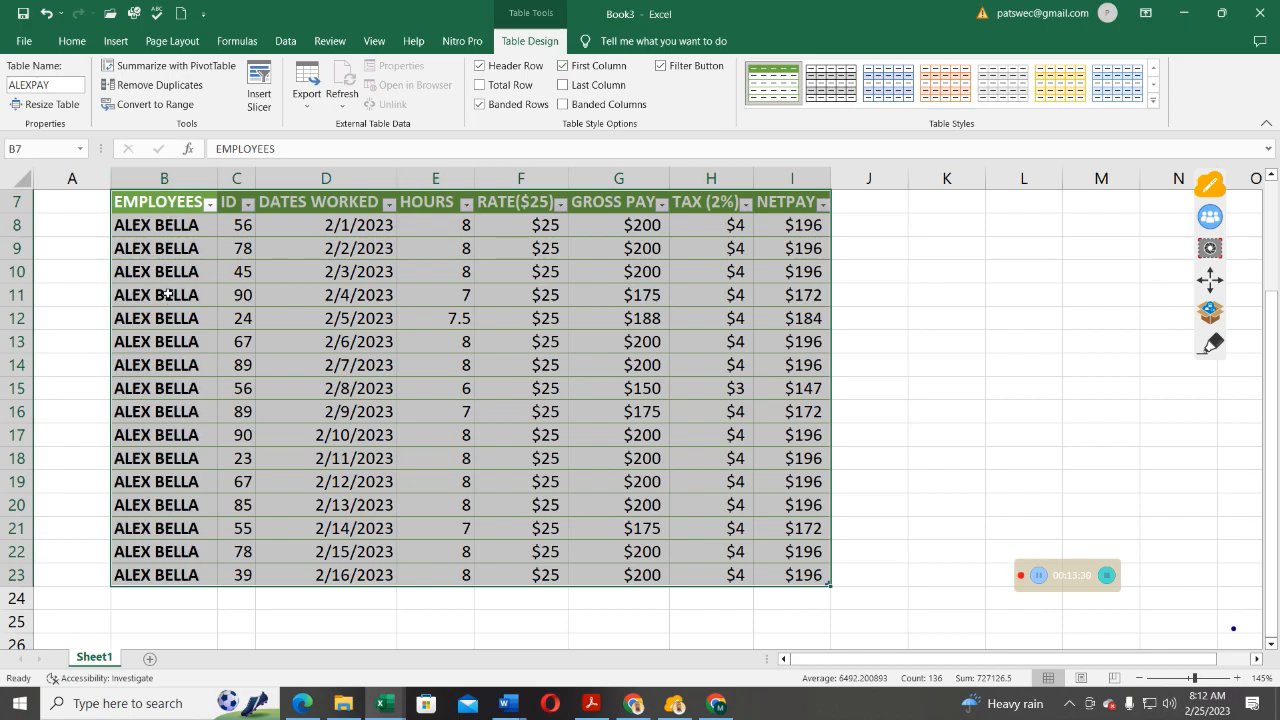
{"action": "left_click", "coordinate": [562, 66]}
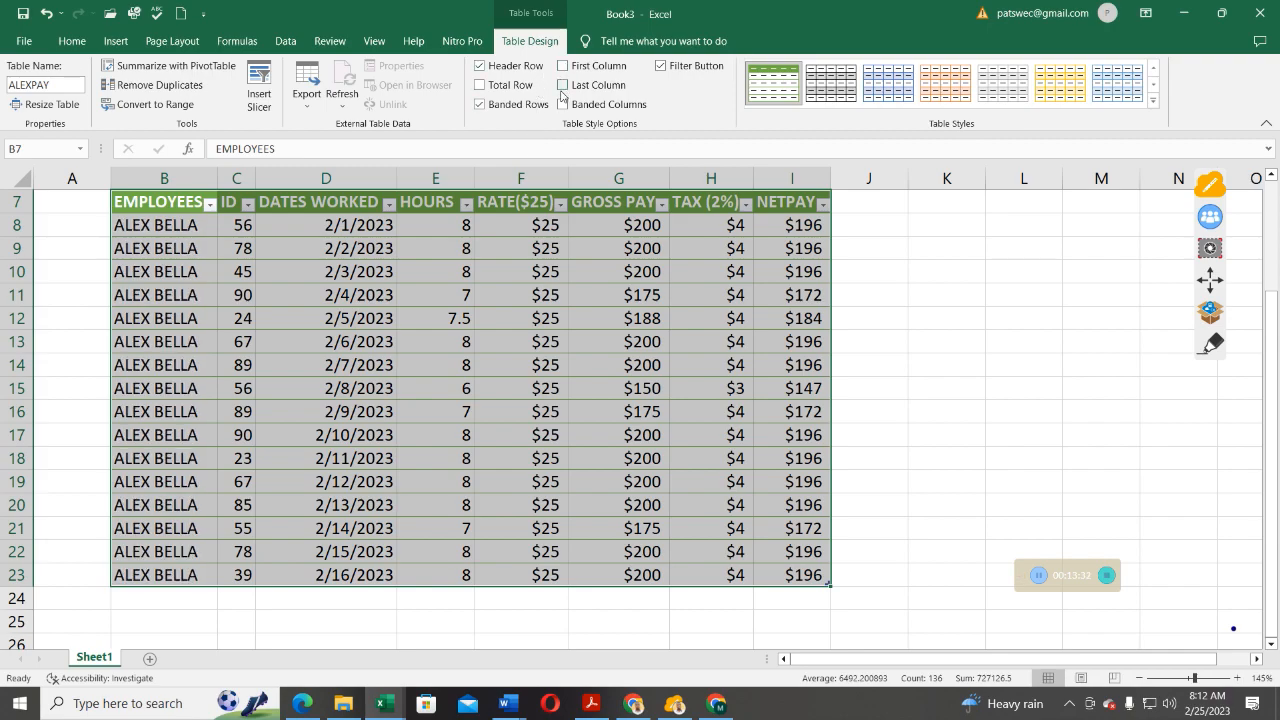
{"action": "left_click", "coordinate": [562, 85]}
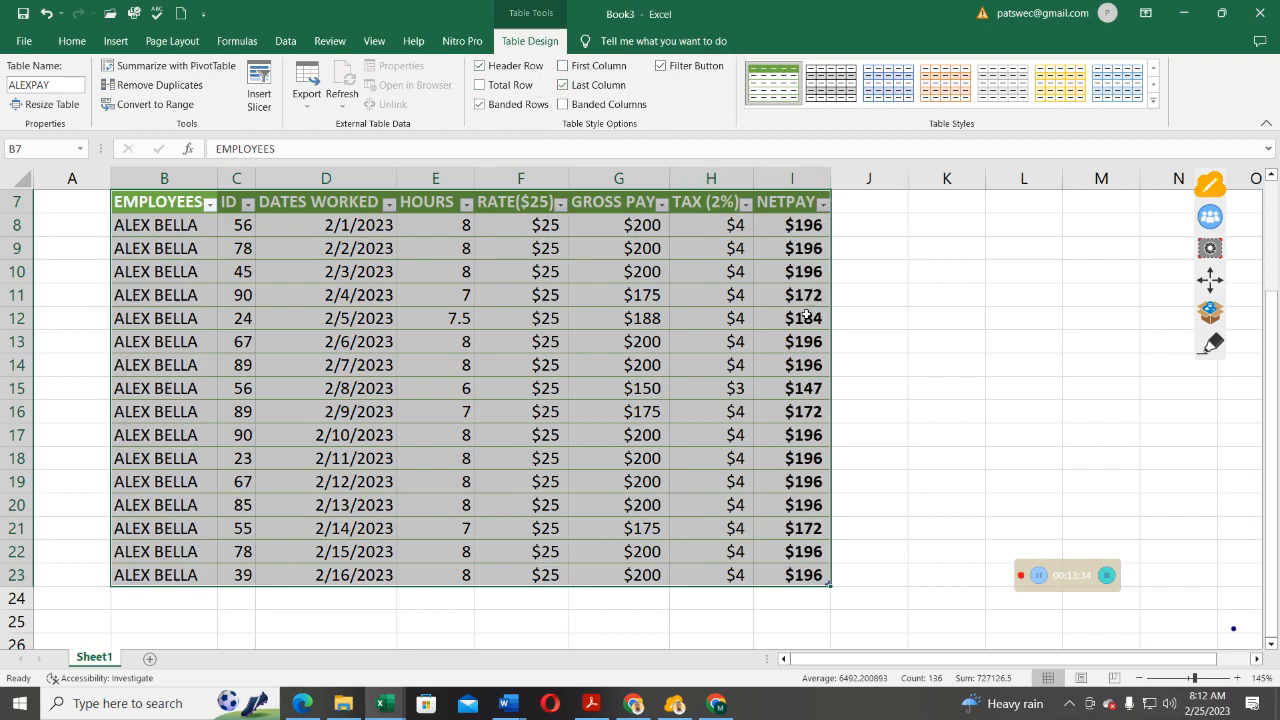
{"action": "left_click", "coordinate": [479, 85]}
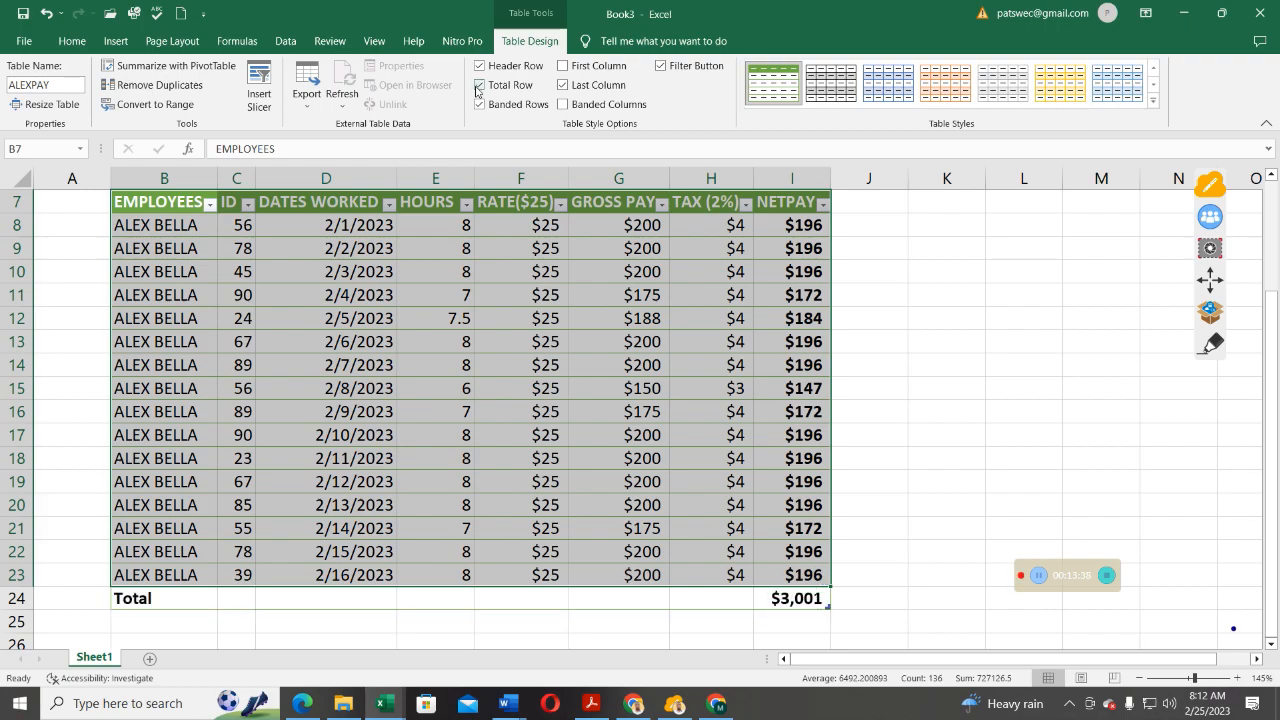
{"action": "left_click", "coordinate": [478, 87]}
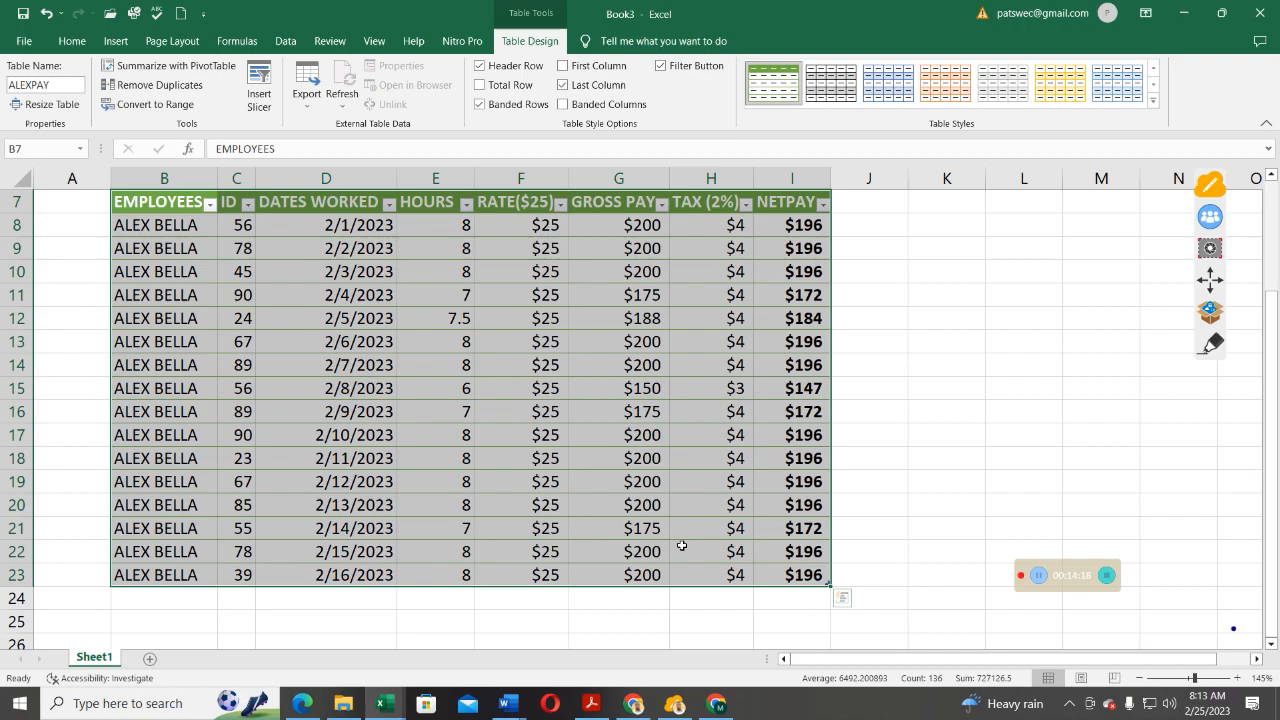
{"action": "left_click", "coordinate": [648, 599]}
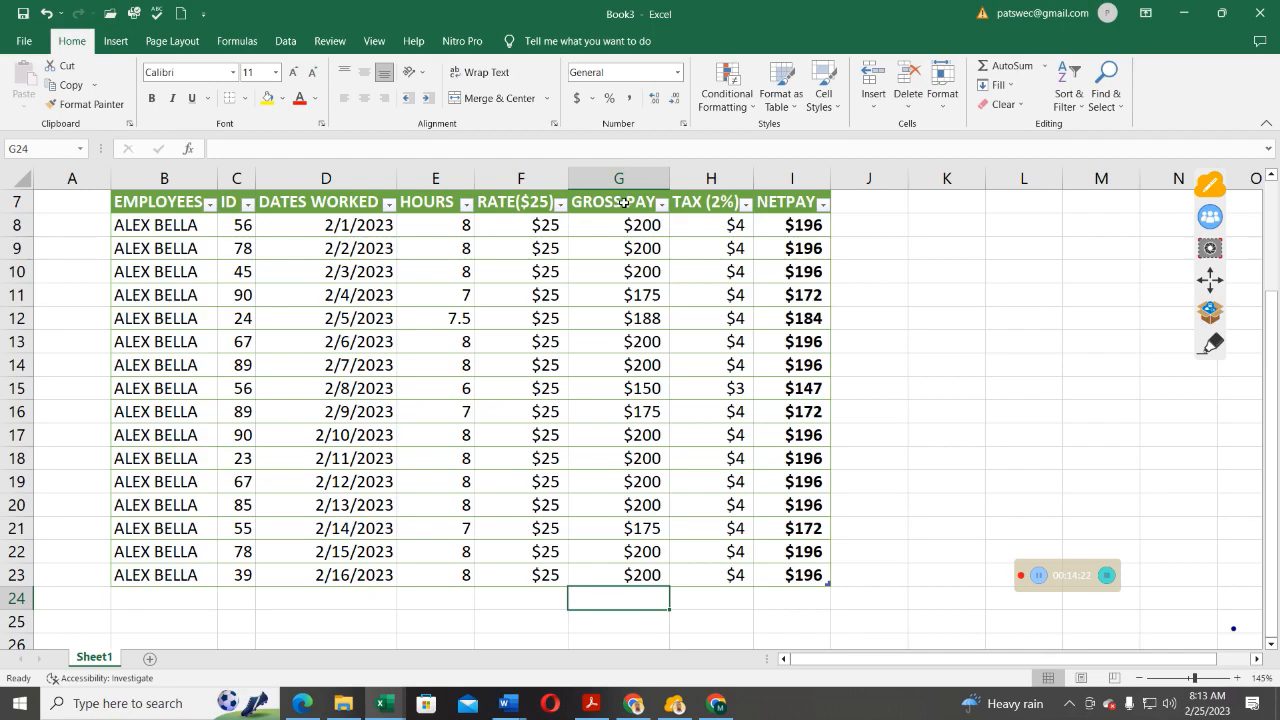
{"action": "left_click", "coordinate": [108, 196]}
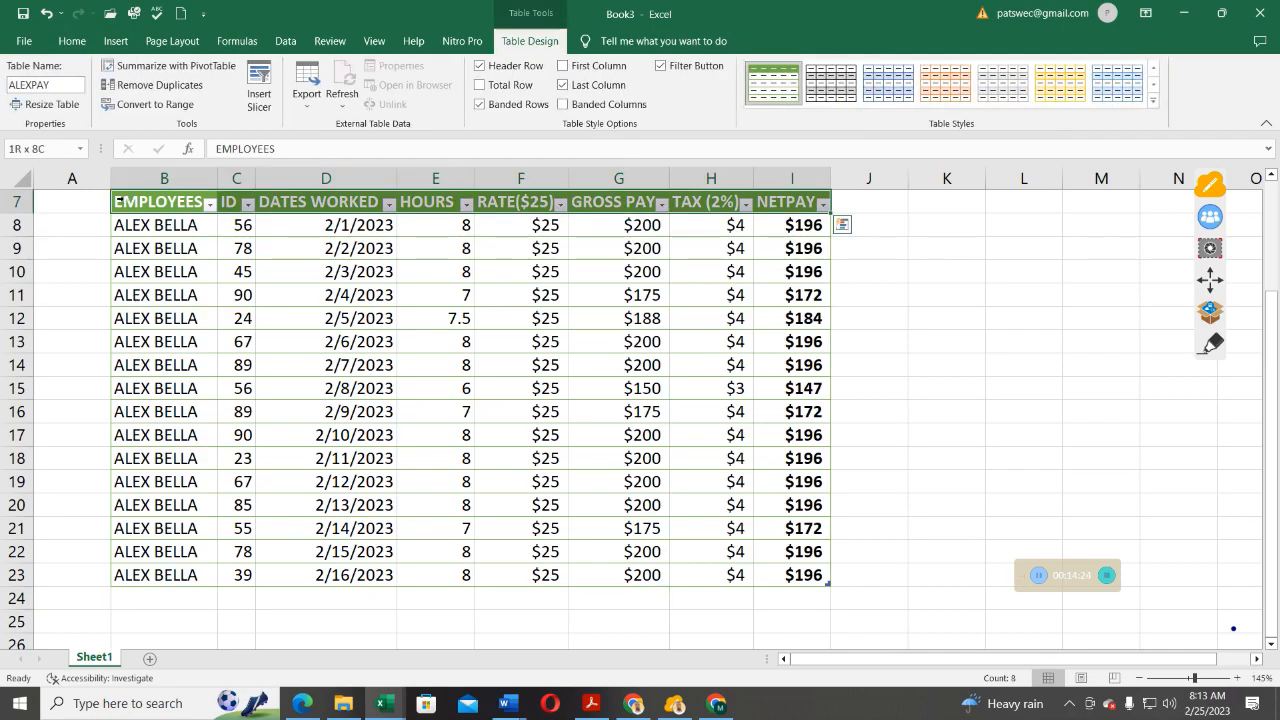
{"action": "left_click_drag", "start_coordinate": [831, 213], "coordinate": [814, 595]}
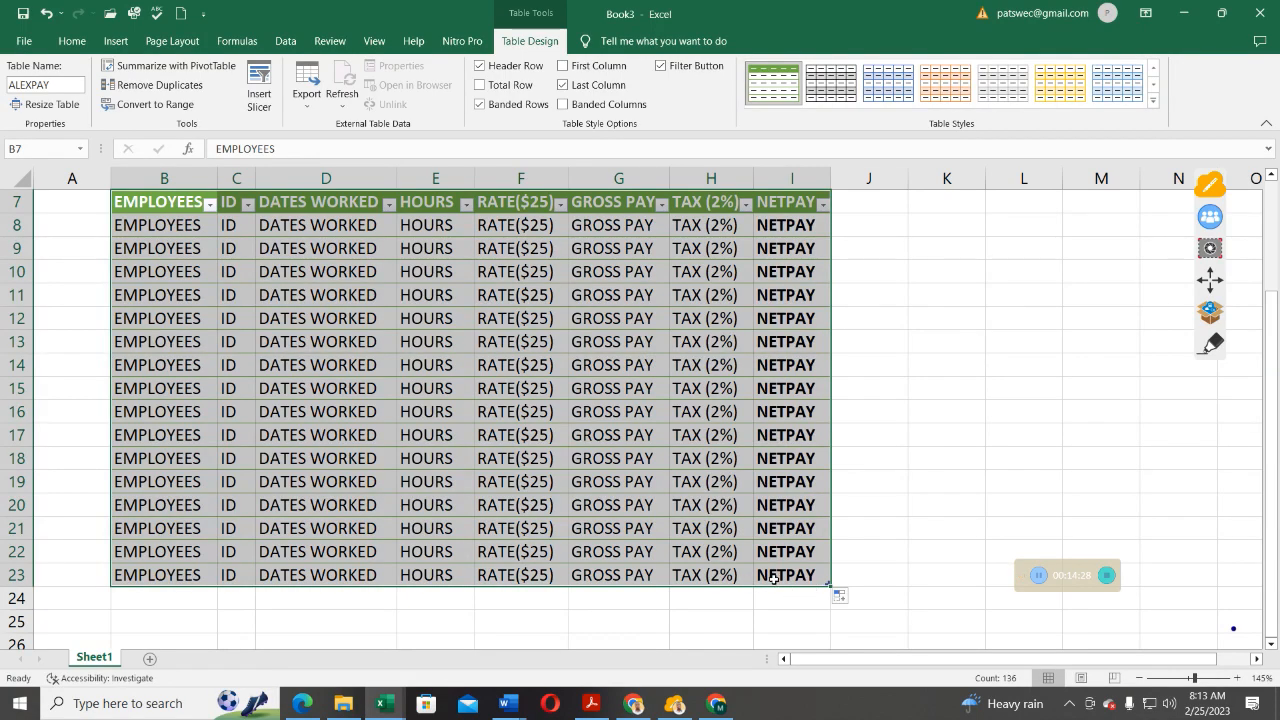
{"action": "left_click", "coordinate": [777, 578]}
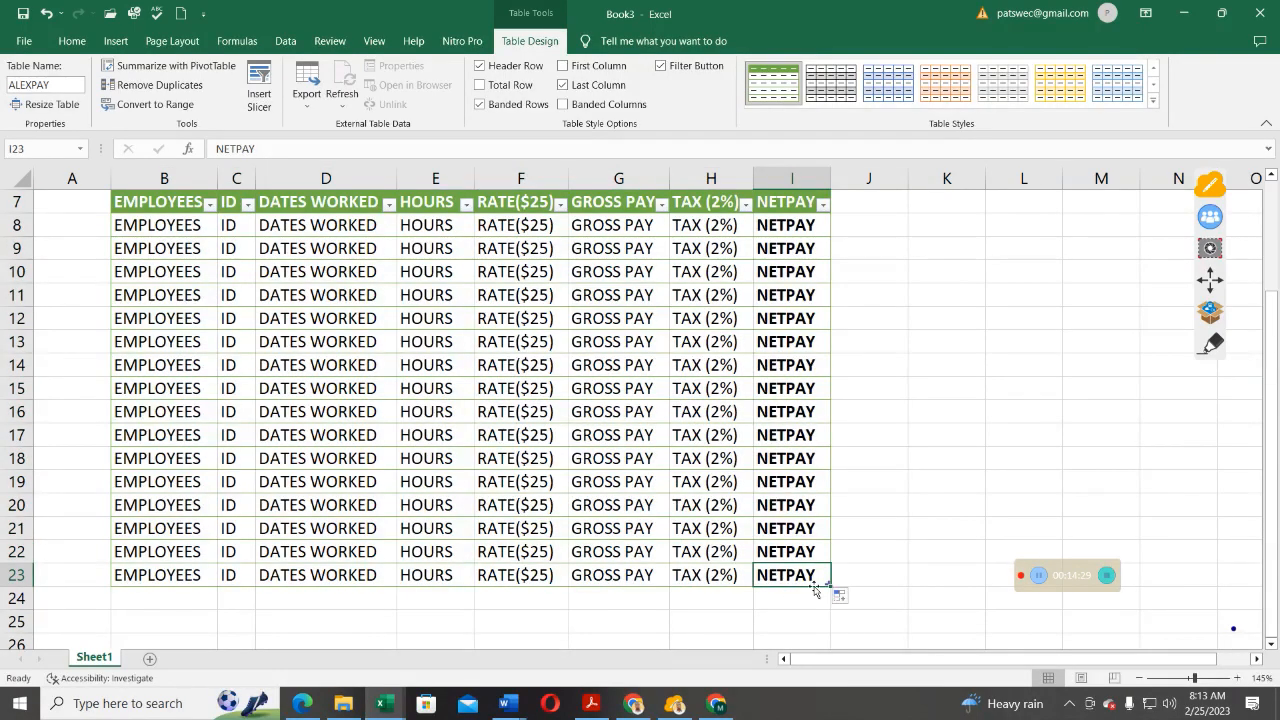
{"action": "left_click", "coordinate": [701, 592]}
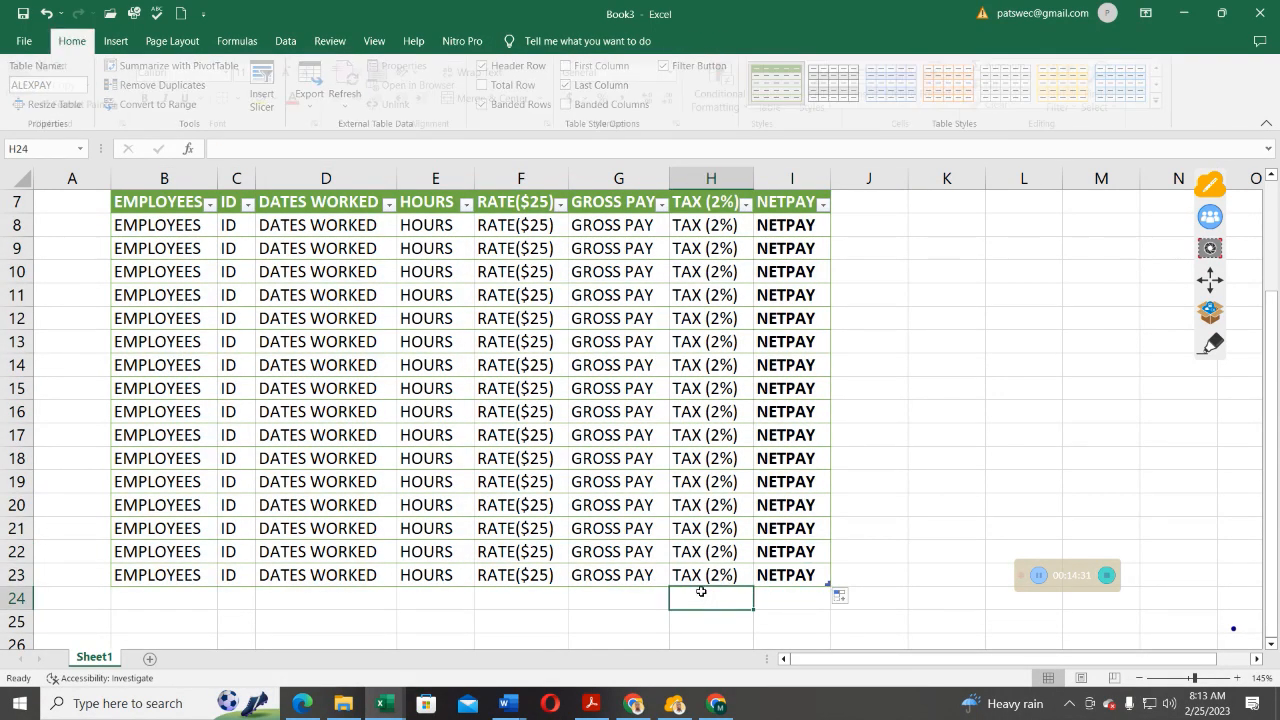
{"action": "left_click", "coordinate": [608, 206]}
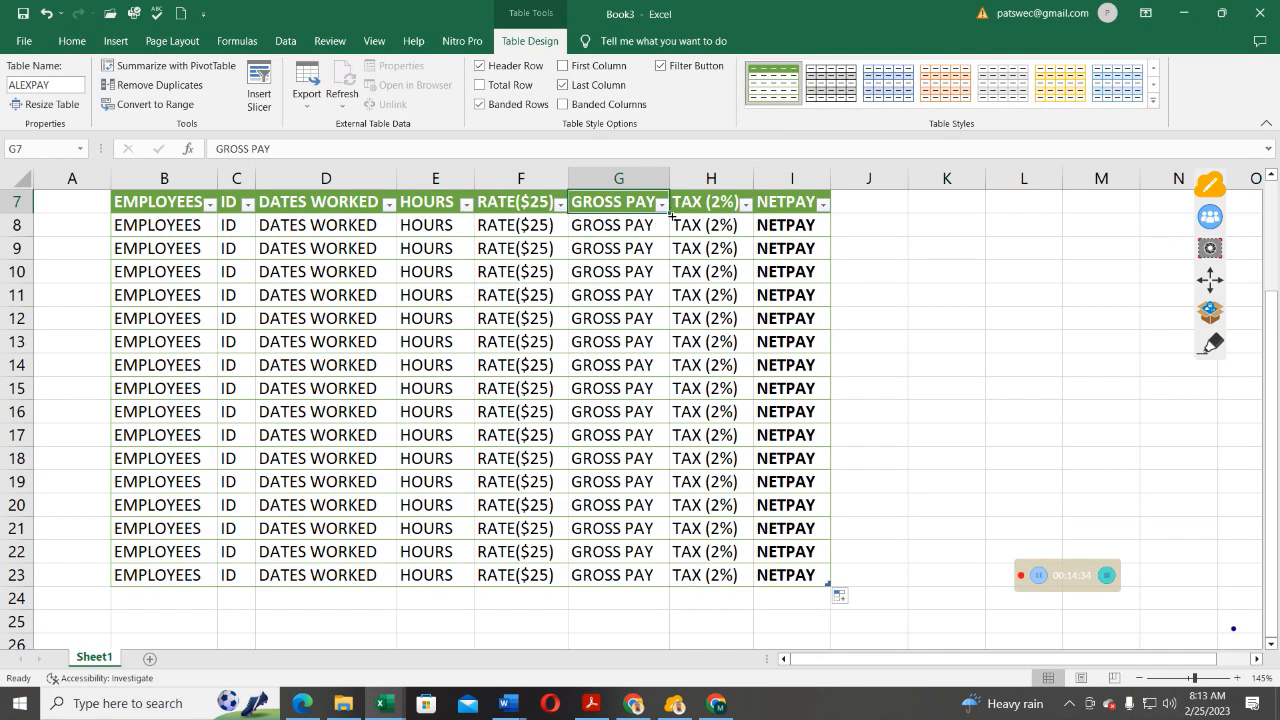
{"action": "left_click_drag", "start_coordinate": [668, 216], "coordinate": [652, 578]}
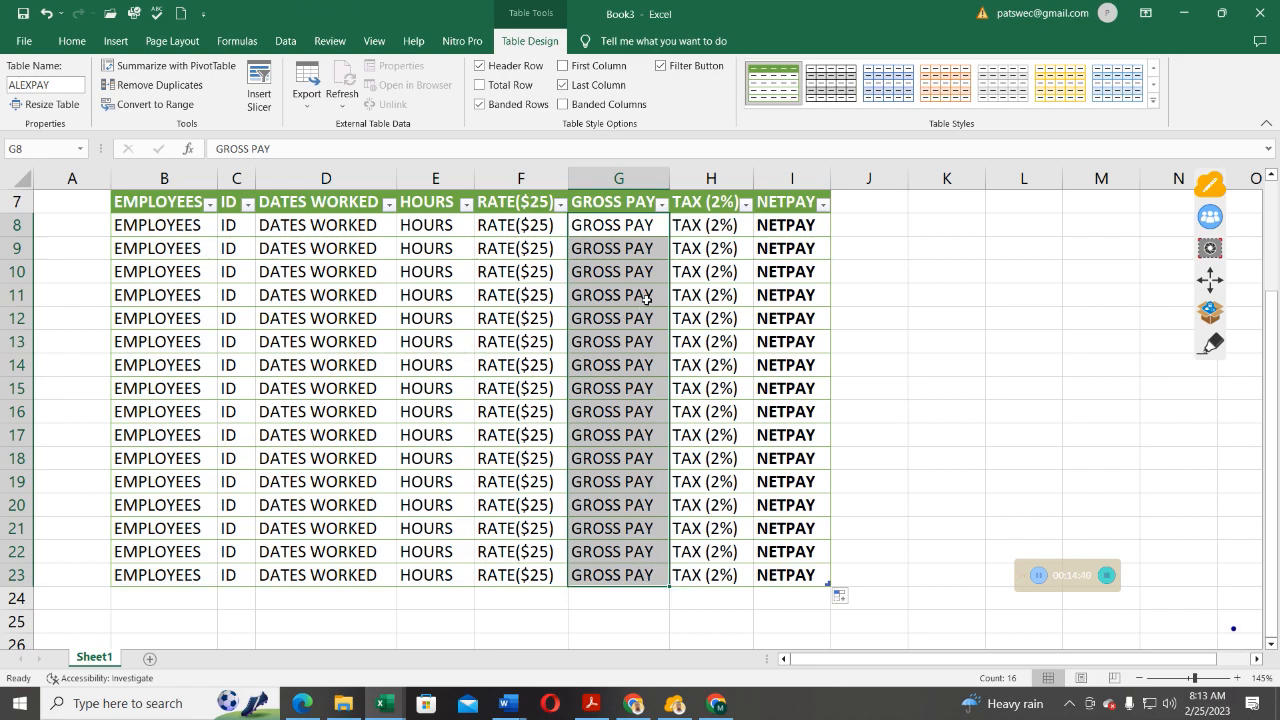
{"action": "left_click_drag", "start_coordinate": [666, 178], "coordinate": [718, 181]}
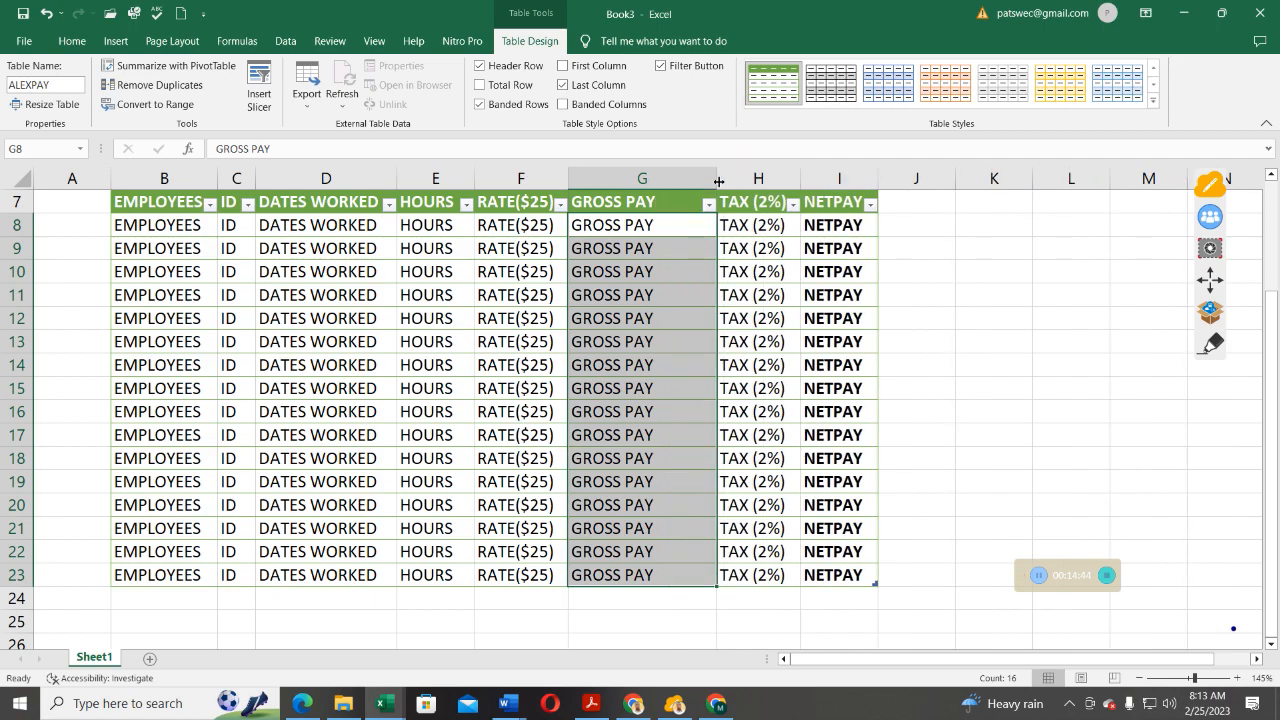
{"action": "left_click", "coordinate": [22, 13]}
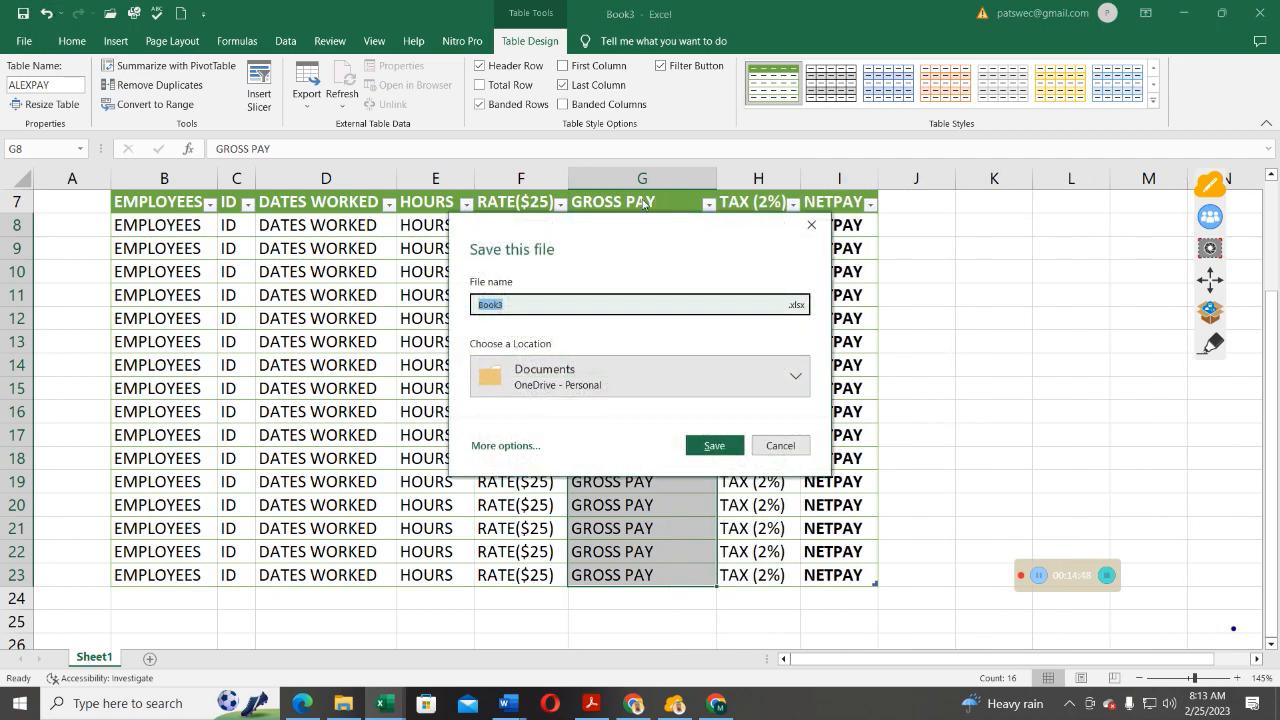
{"action": "left_click", "coordinate": [776, 445]}
{"action": "left_click", "coordinate": [49, 15]}
{"action": "left_click", "coordinate": [49, 15]}
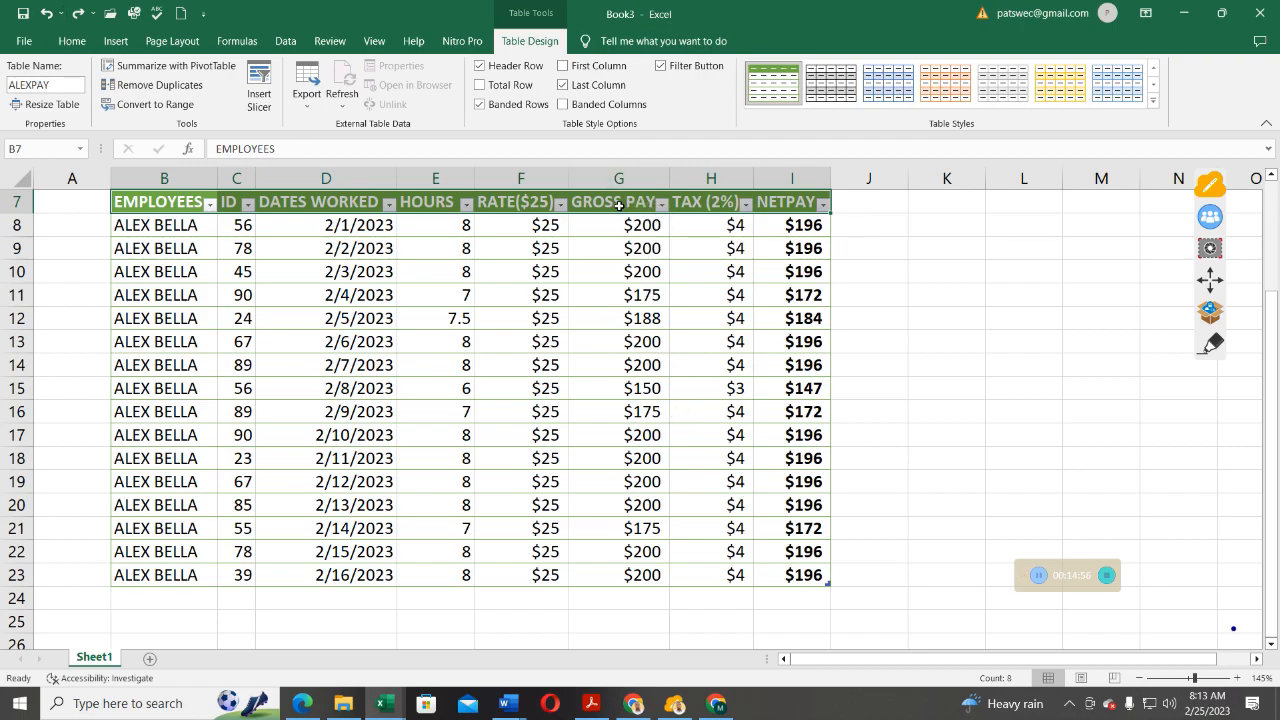
{"action": "left_click", "coordinate": [650, 205]}
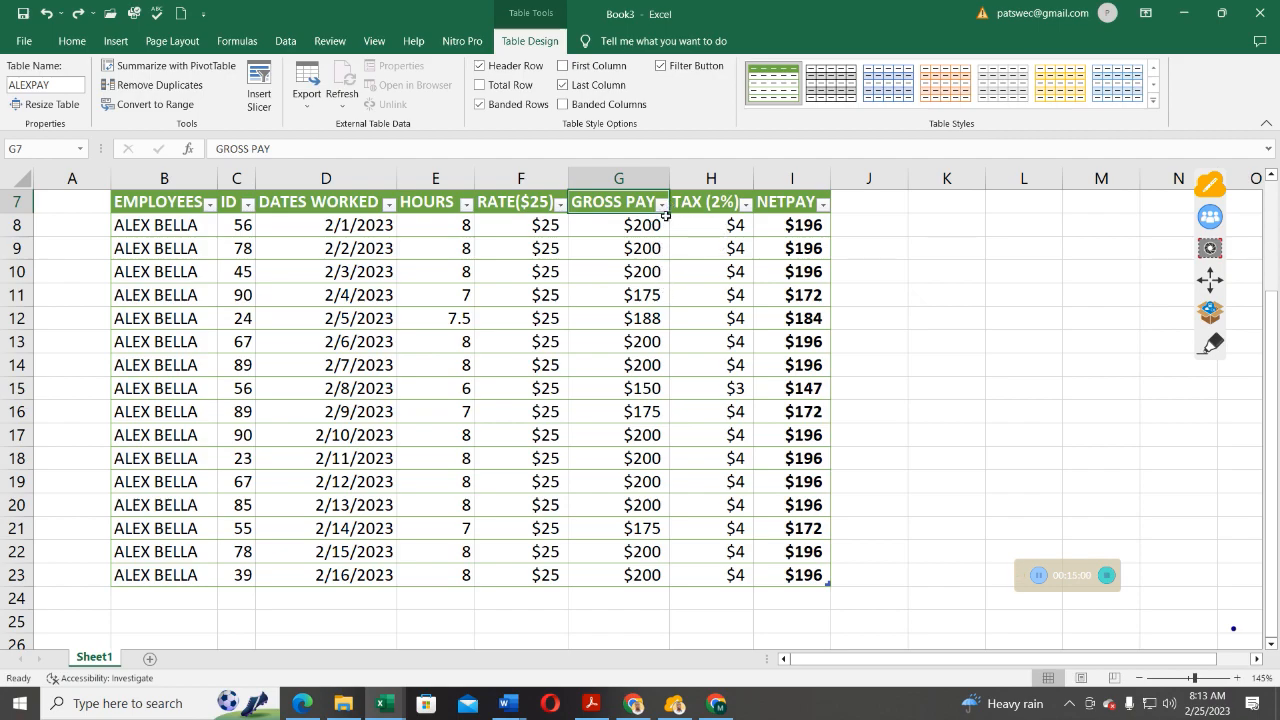
{"action": "left_click", "coordinate": [665, 205]}
{"action": "left_click_drag", "start_coordinate": [668, 222], "coordinate": [666, 236]}
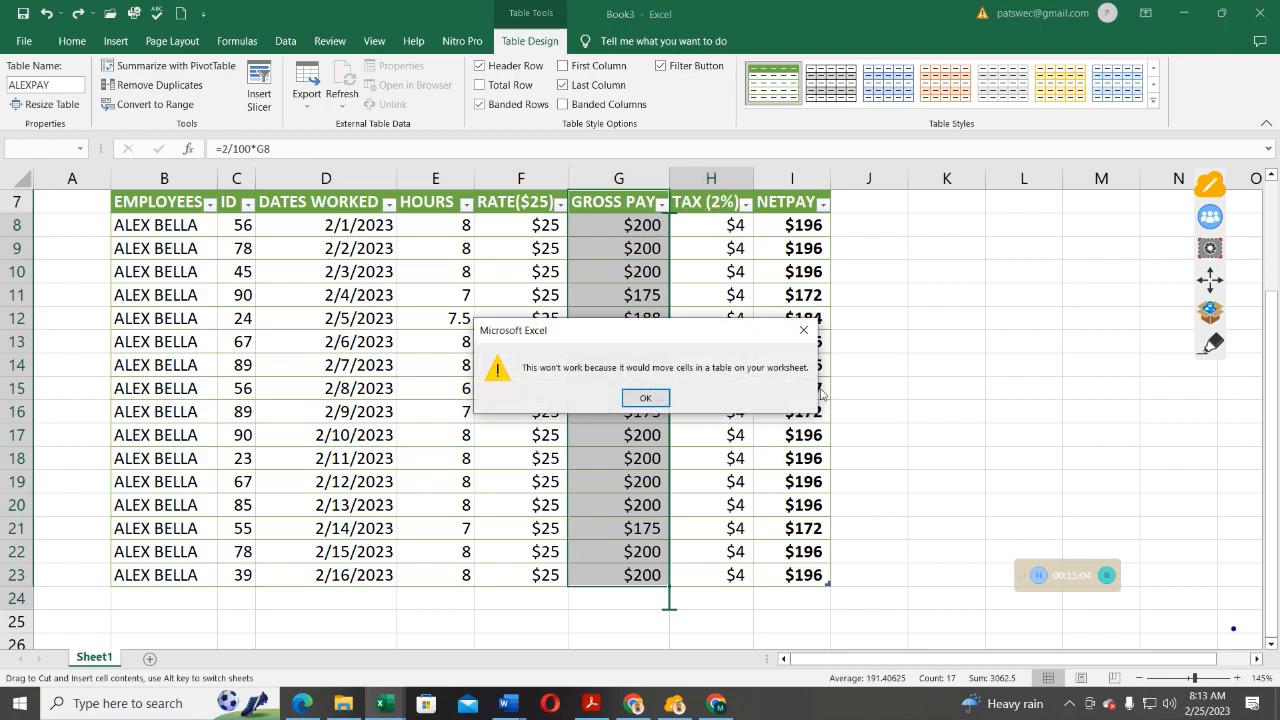
{"action": "left_click", "coordinate": [807, 333]}
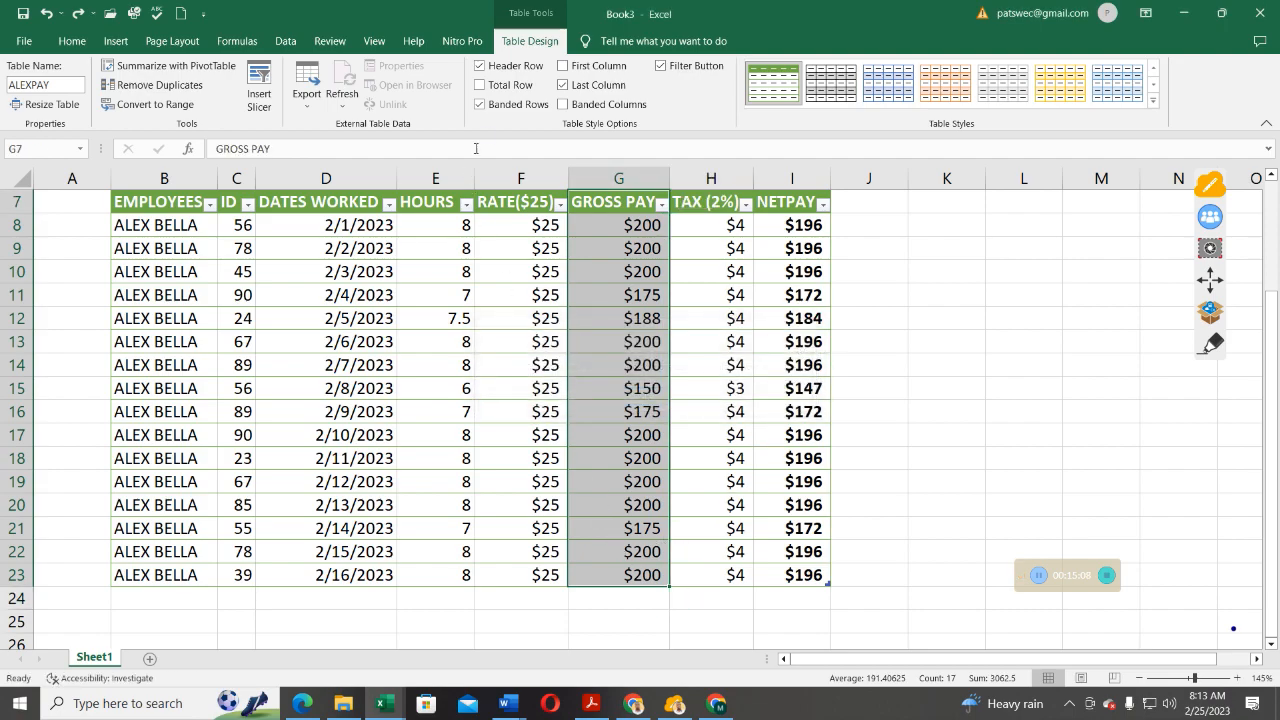
Add a Total row and try Average, then Max, for the NETPAY total in I24.
{"action": "left_click", "coordinate": [480, 86]}
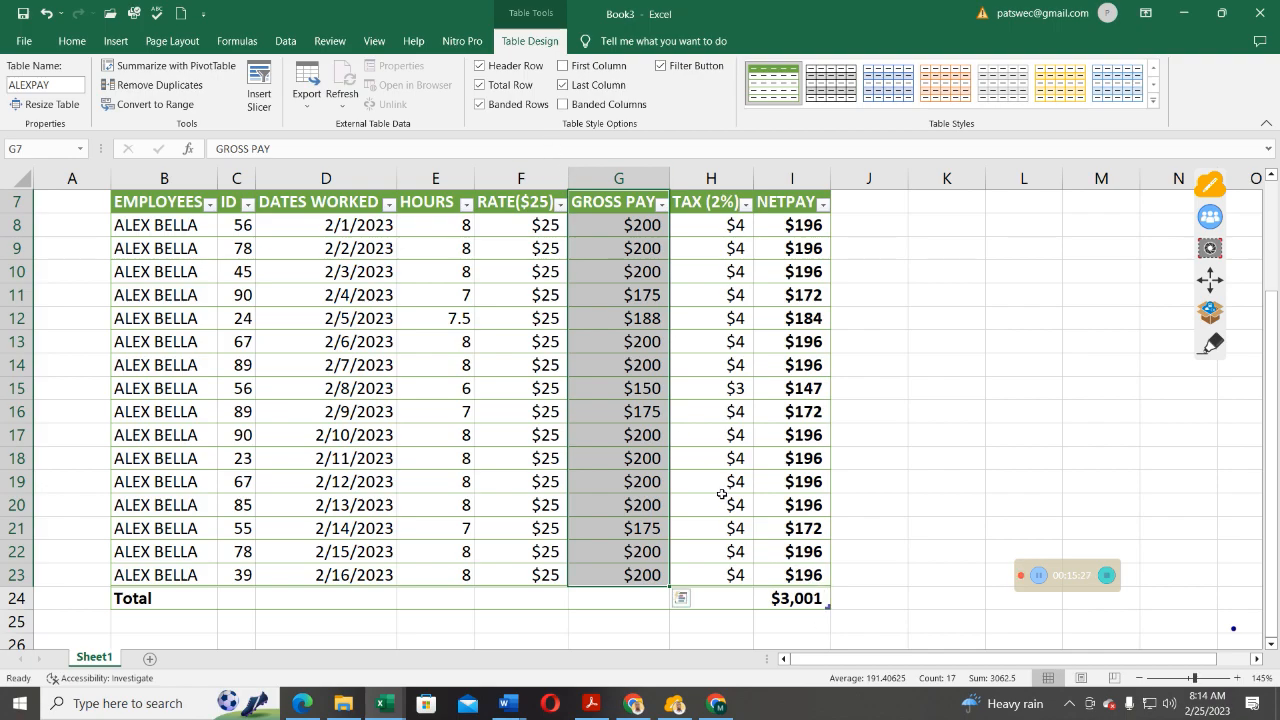
{"action": "left_click", "coordinate": [823, 603]}
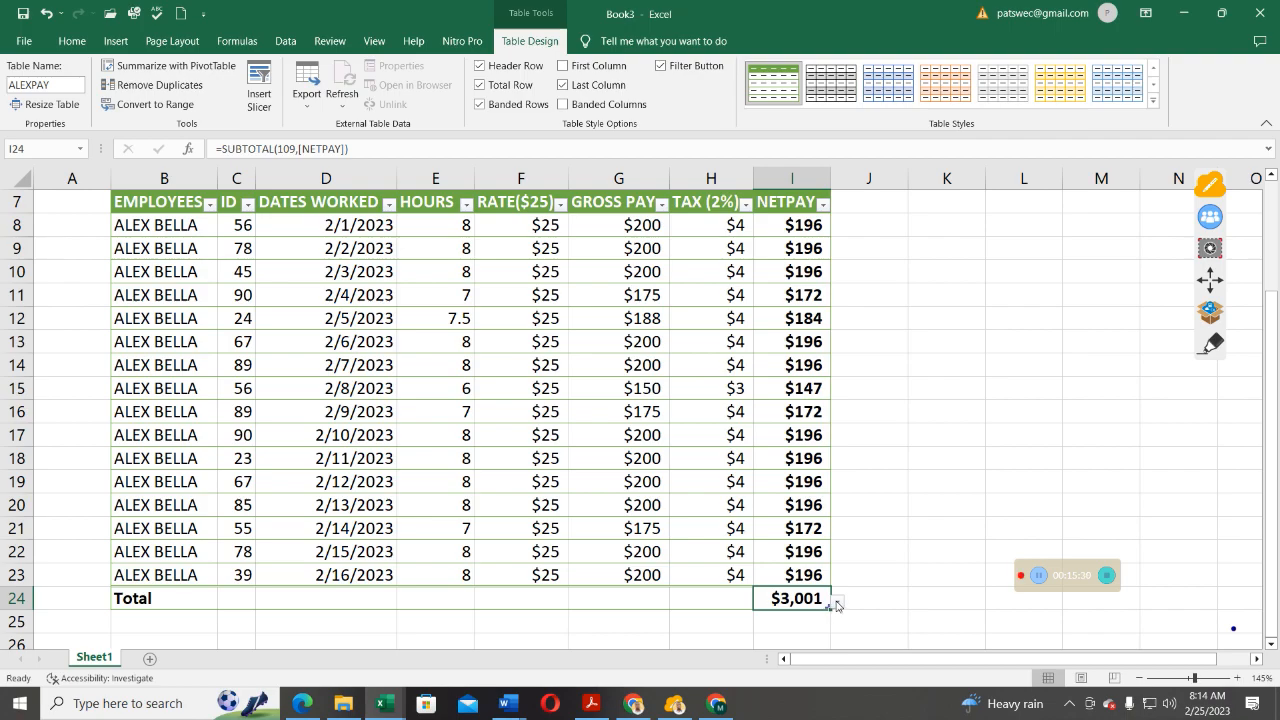
{"action": "left_click", "coordinate": [837, 603]}
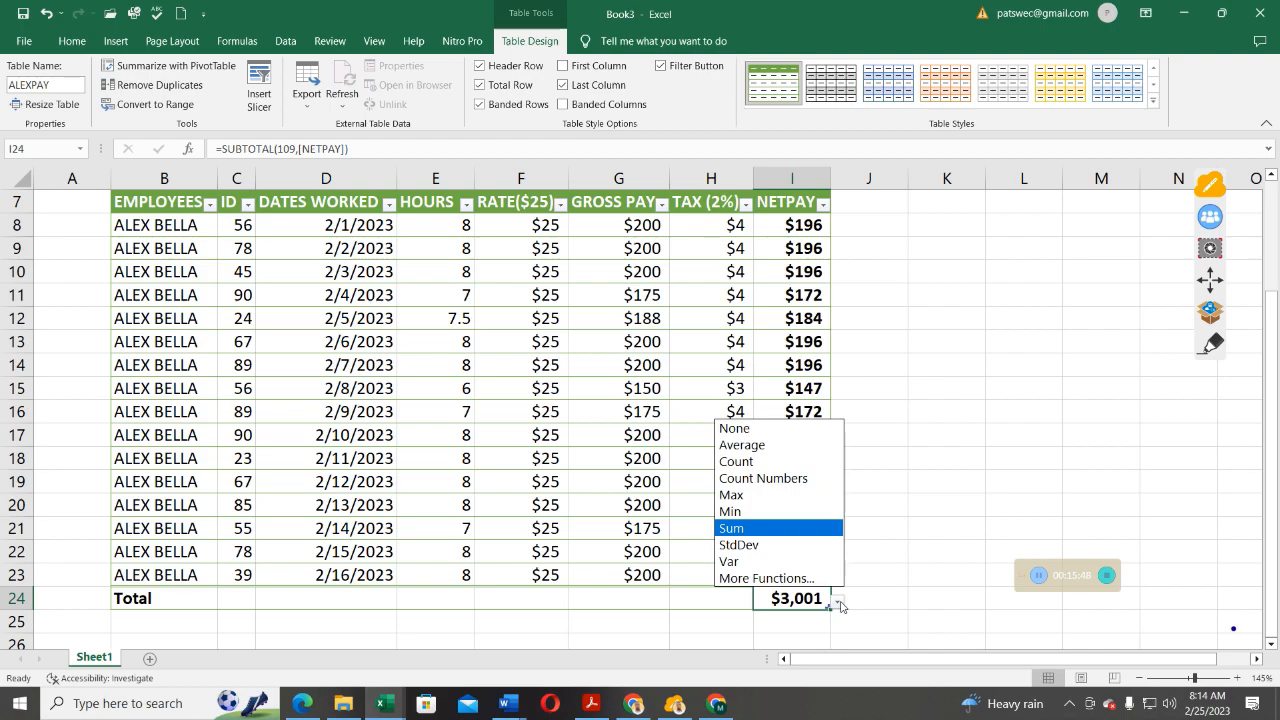
{"action": "left_click", "coordinate": [737, 445]}
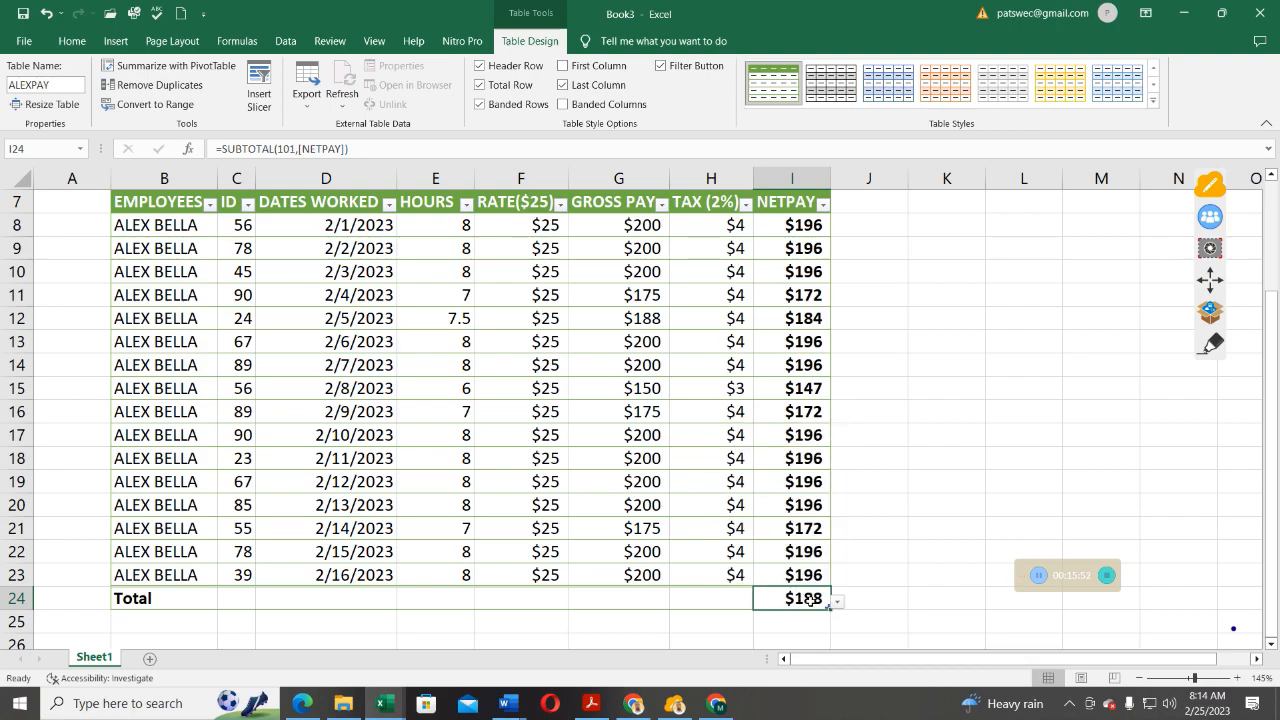
{"action": "left_click", "coordinate": [840, 604]}
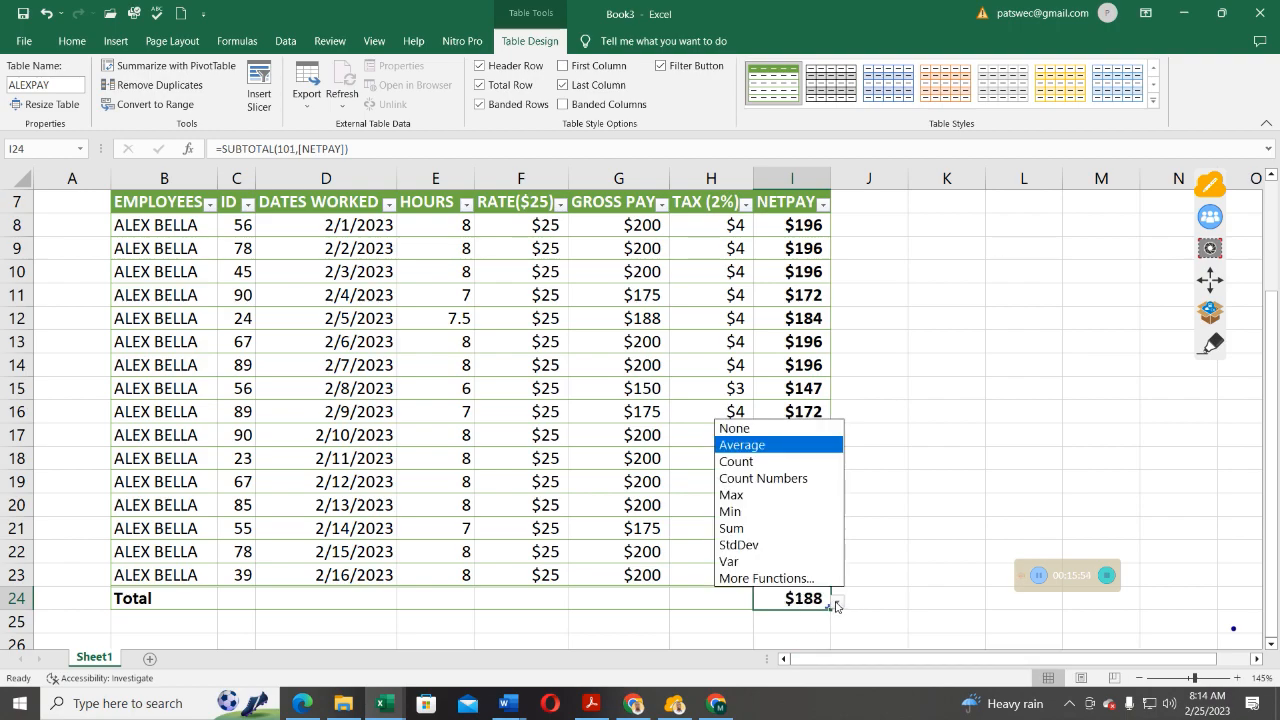
{"action": "left_click", "coordinate": [749, 497]}
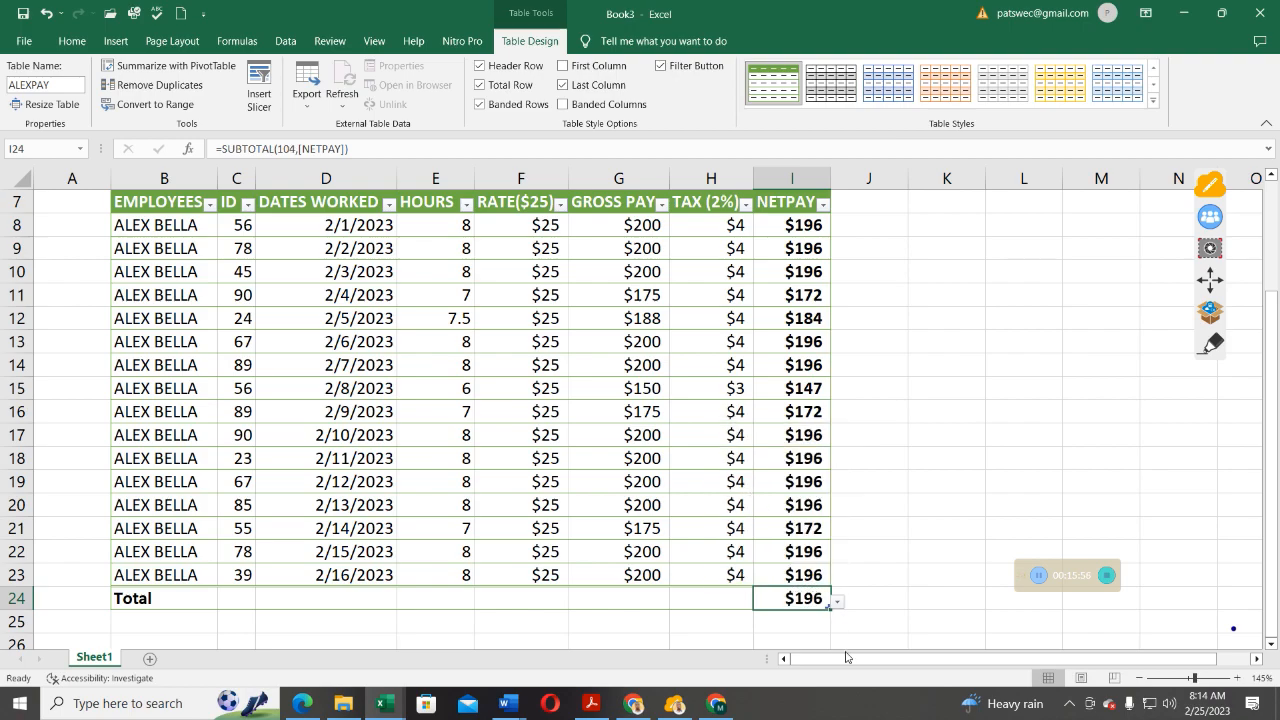
Cycle the NETPAY total through Min, Sum and StdDev, finally setting Var, showing $214.
{"action": "left_click", "coordinate": [838, 603]}
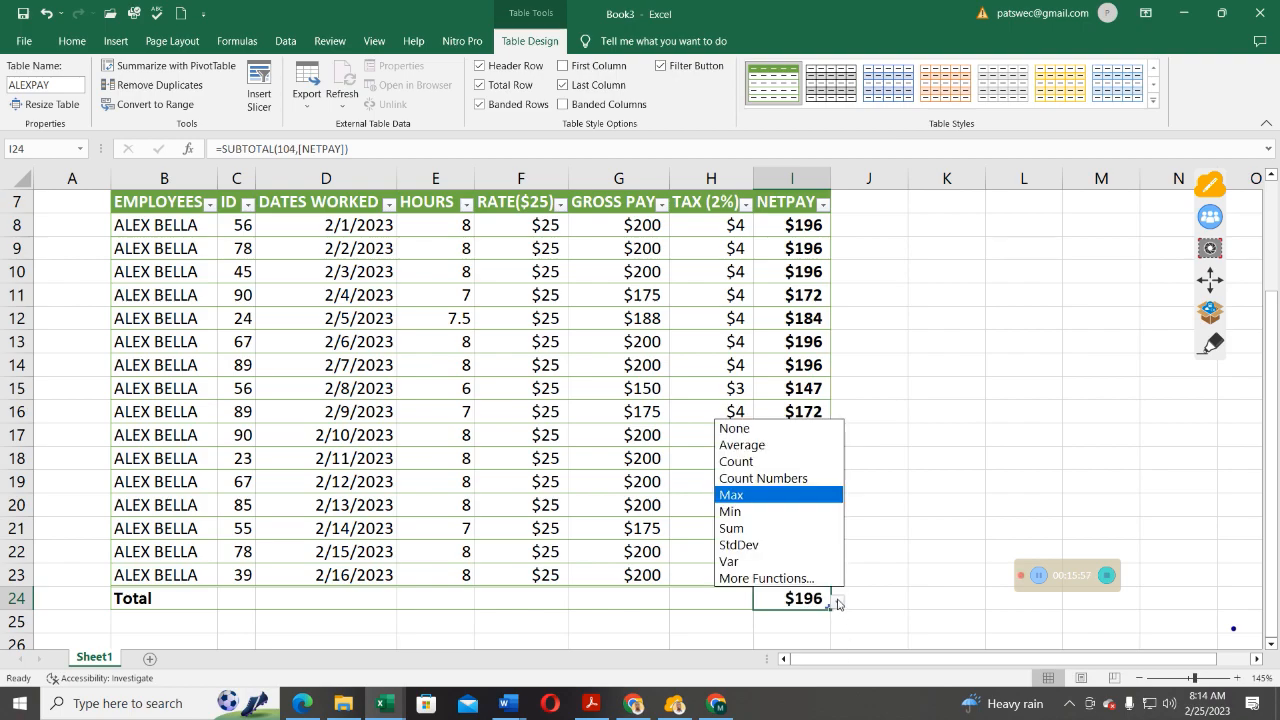
{"action": "left_click", "coordinate": [731, 511]}
{"action": "left_click", "coordinate": [837, 602]}
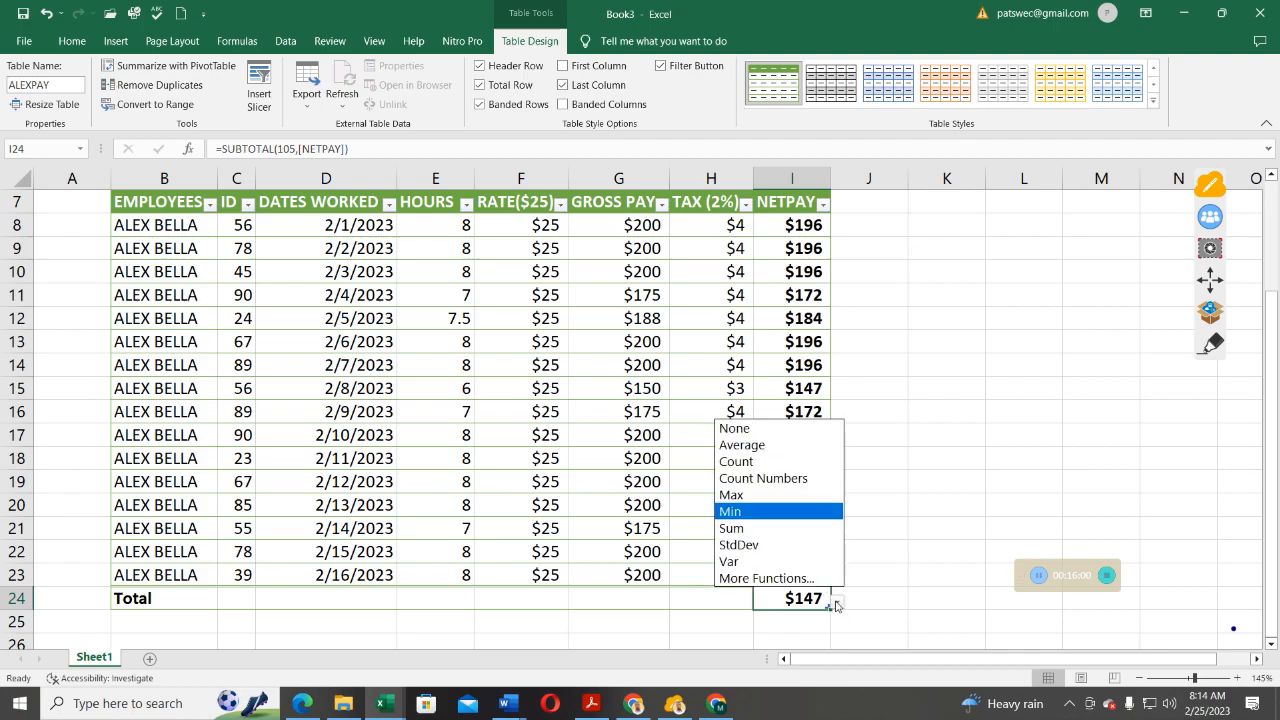
{"action": "left_click", "coordinate": [738, 529]}
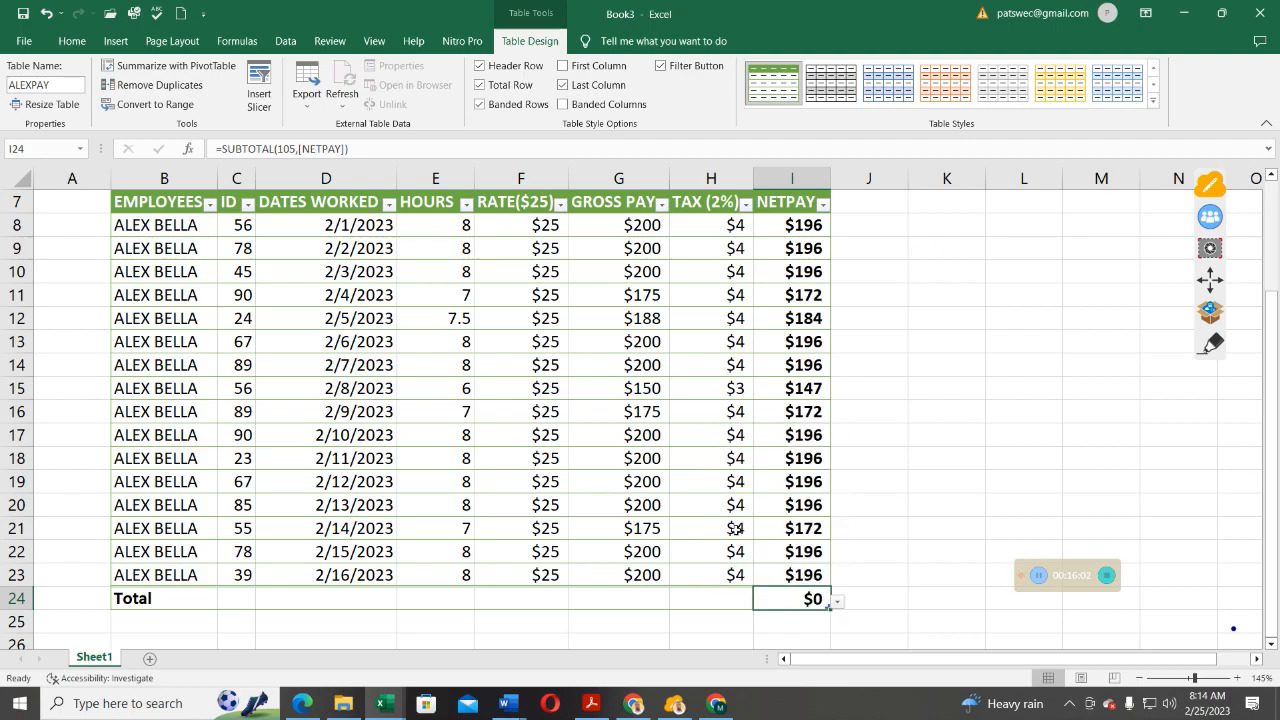
{"action": "left_click", "coordinate": [847, 606]}
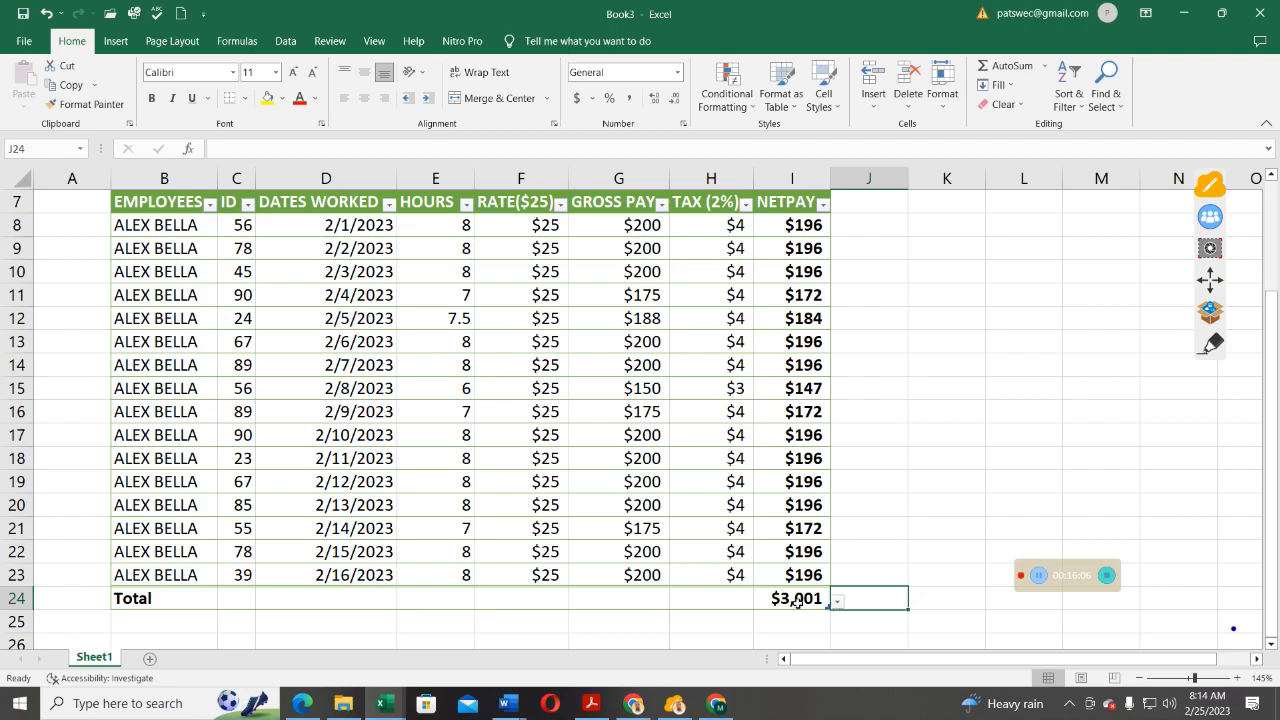
{"action": "left_click", "coordinate": [792, 600]}
{"action": "left_click", "coordinate": [836, 601]}
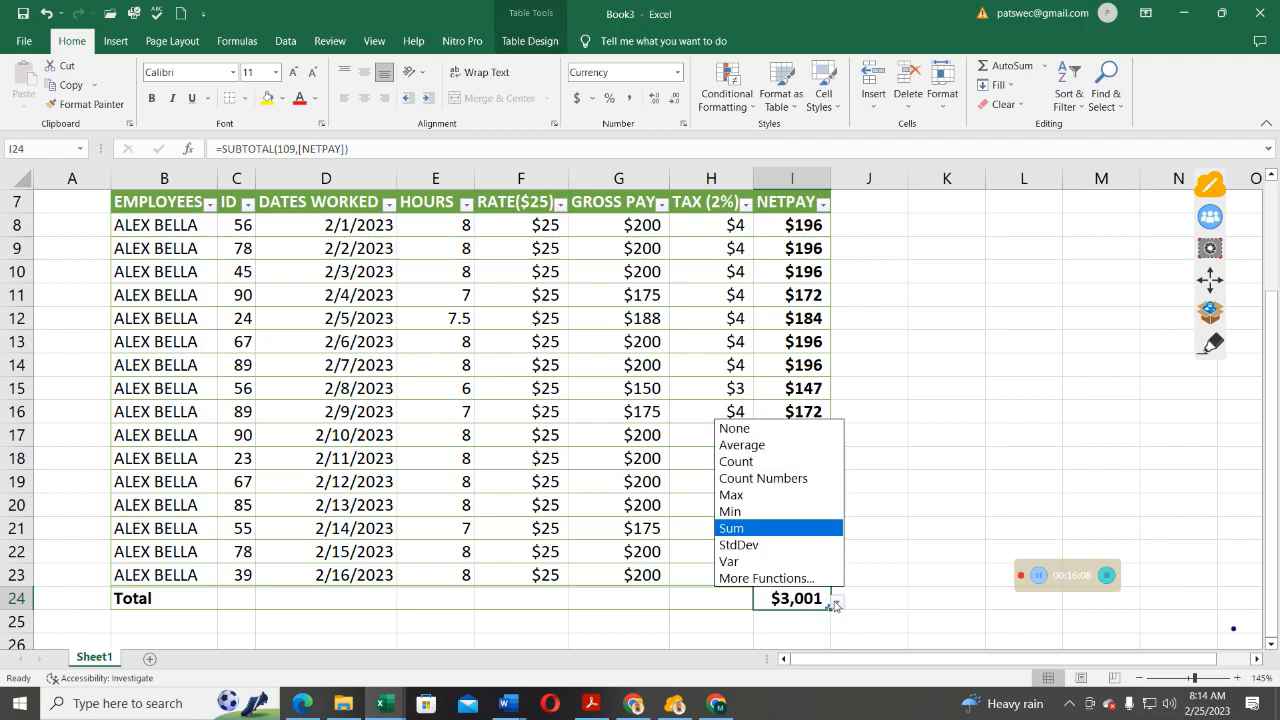
{"action": "left_click", "coordinate": [751, 541]}
{"action": "left_click", "coordinate": [838, 602]}
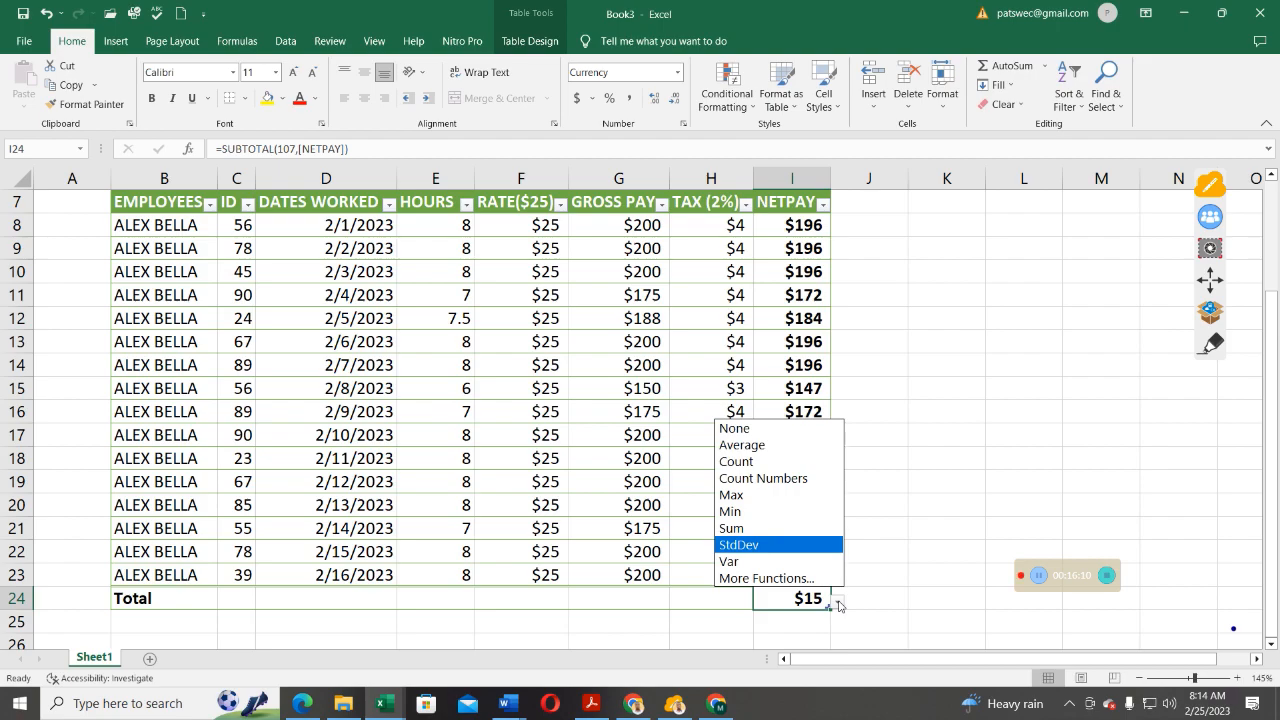
{"action": "left_click", "coordinate": [736, 561]}
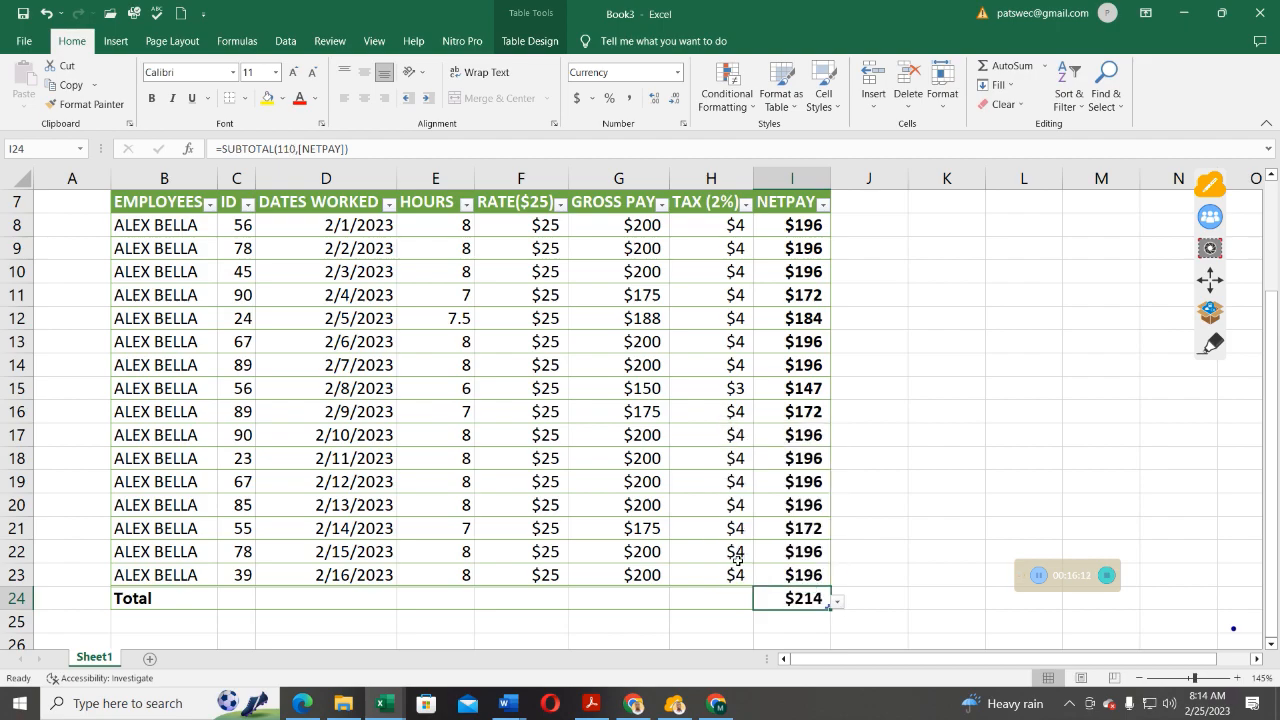
{"action": "scroll", "coordinate": [788, 562], "scroll_direction": "down", "scroll_amount": 1}
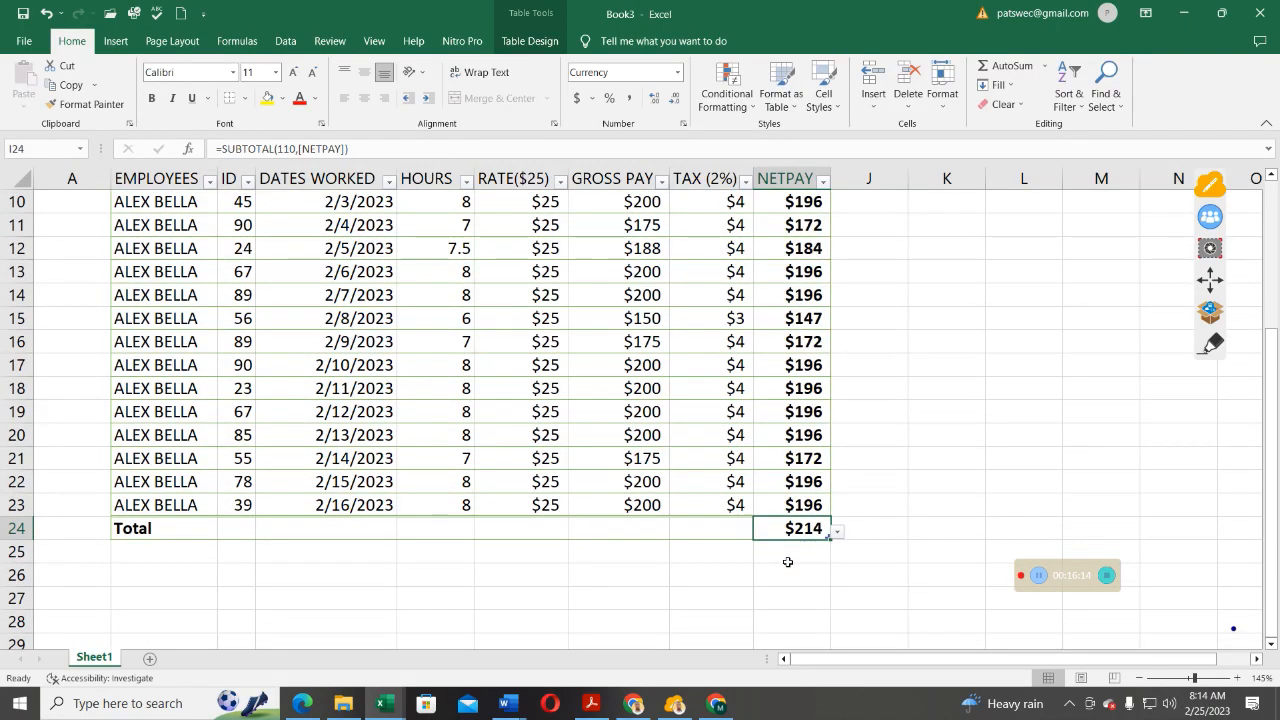
{"action": "scroll", "coordinate": [788, 562], "scroll_direction": "up", "scroll_amount": 1}
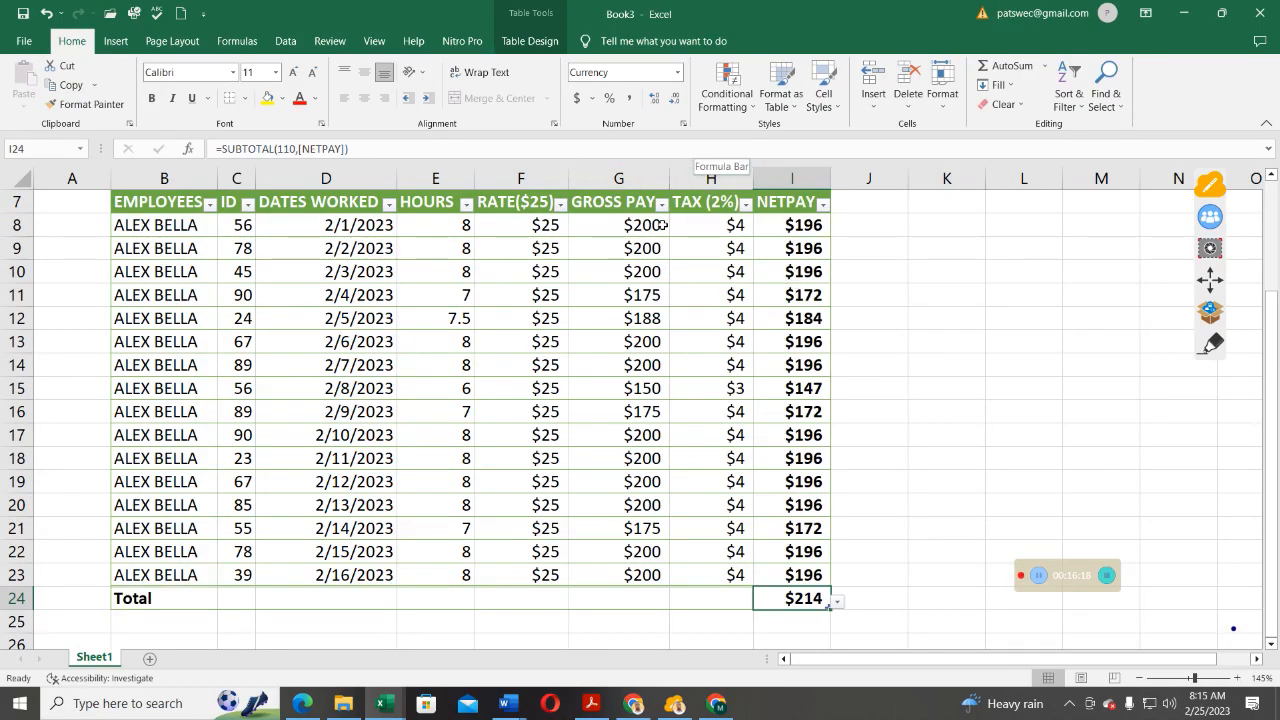
Enter =SUM(G8:G23) in G24 so the Gross Pay total shows $3,063.
{"action": "left_click", "coordinate": [619, 594]}
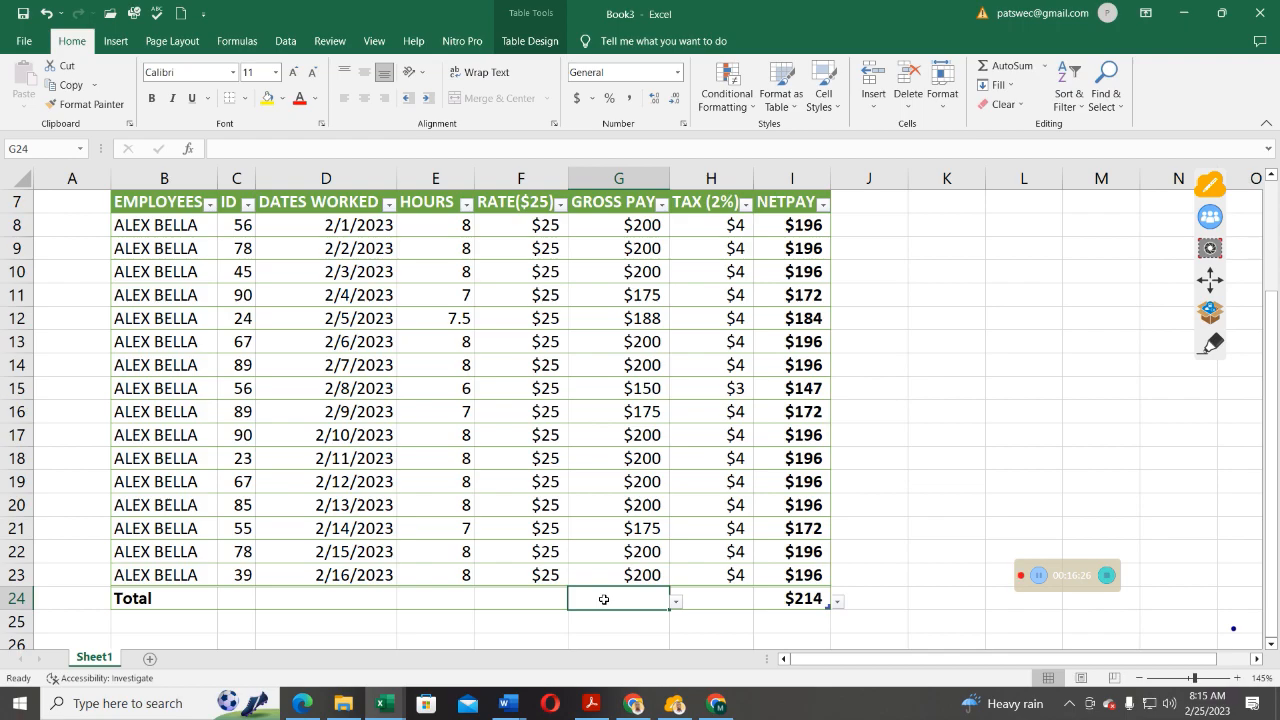
{"action": "type", "text": "=SUM"}
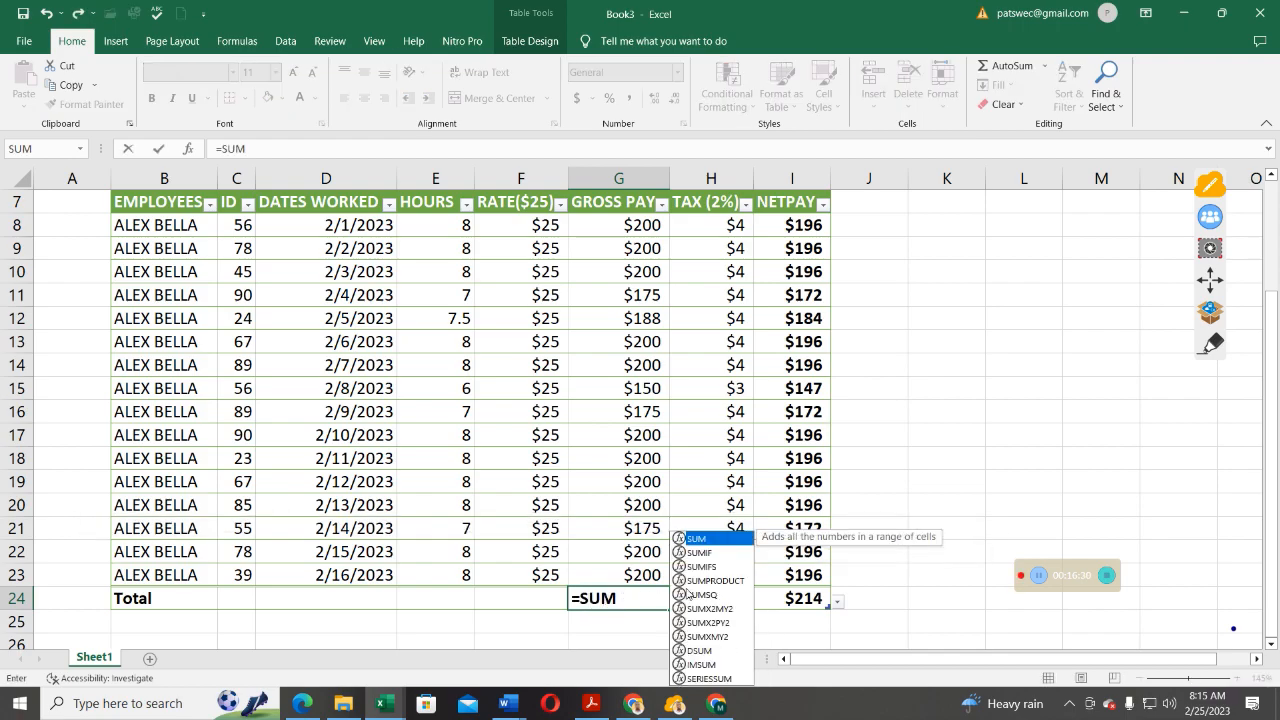
{"action": "double_click", "coordinate": [715, 538]}
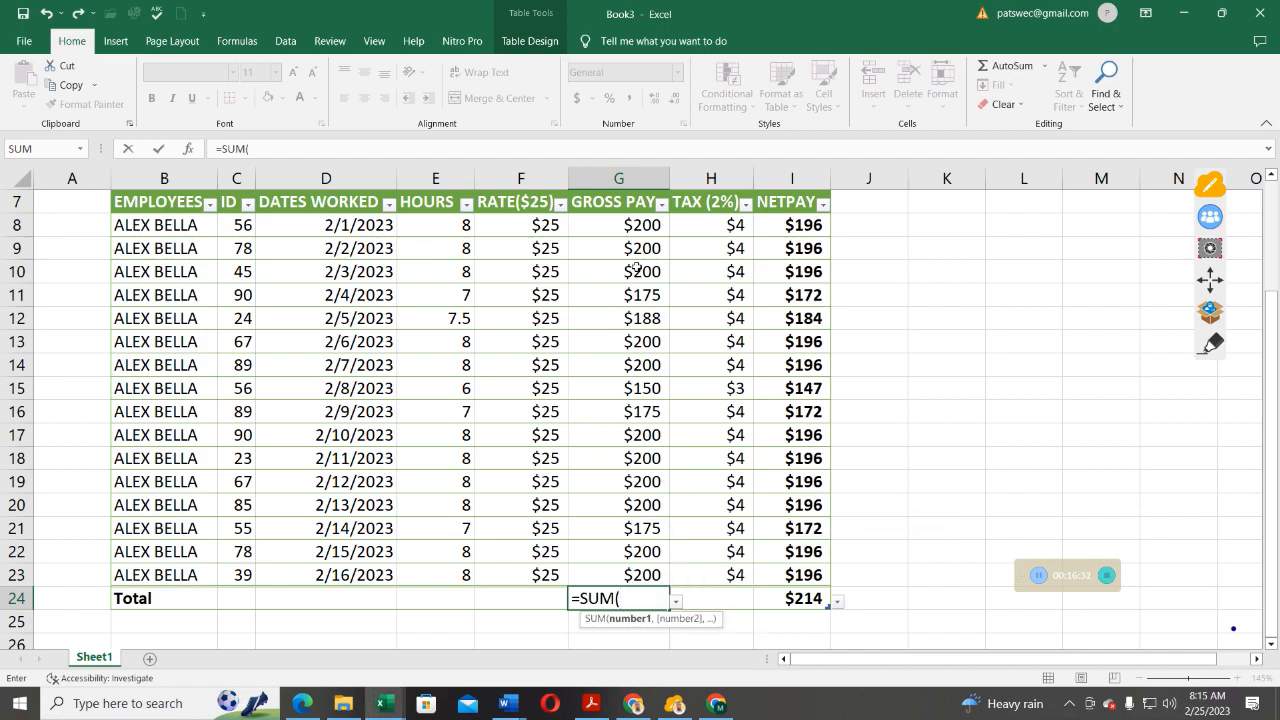
{"action": "left_click", "coordinate": [636, 227]}
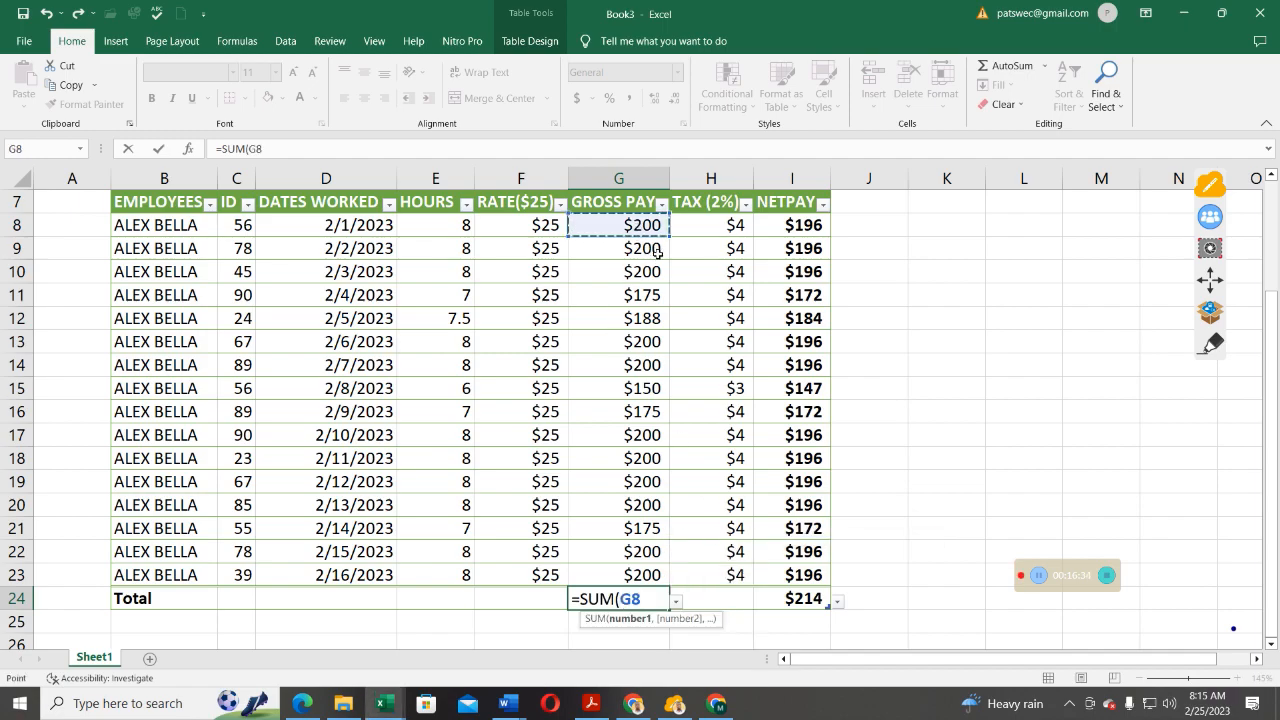
{"action": "left_click_drag", "start_coordinate": [645, 230], "coordinate": [658, 580]}
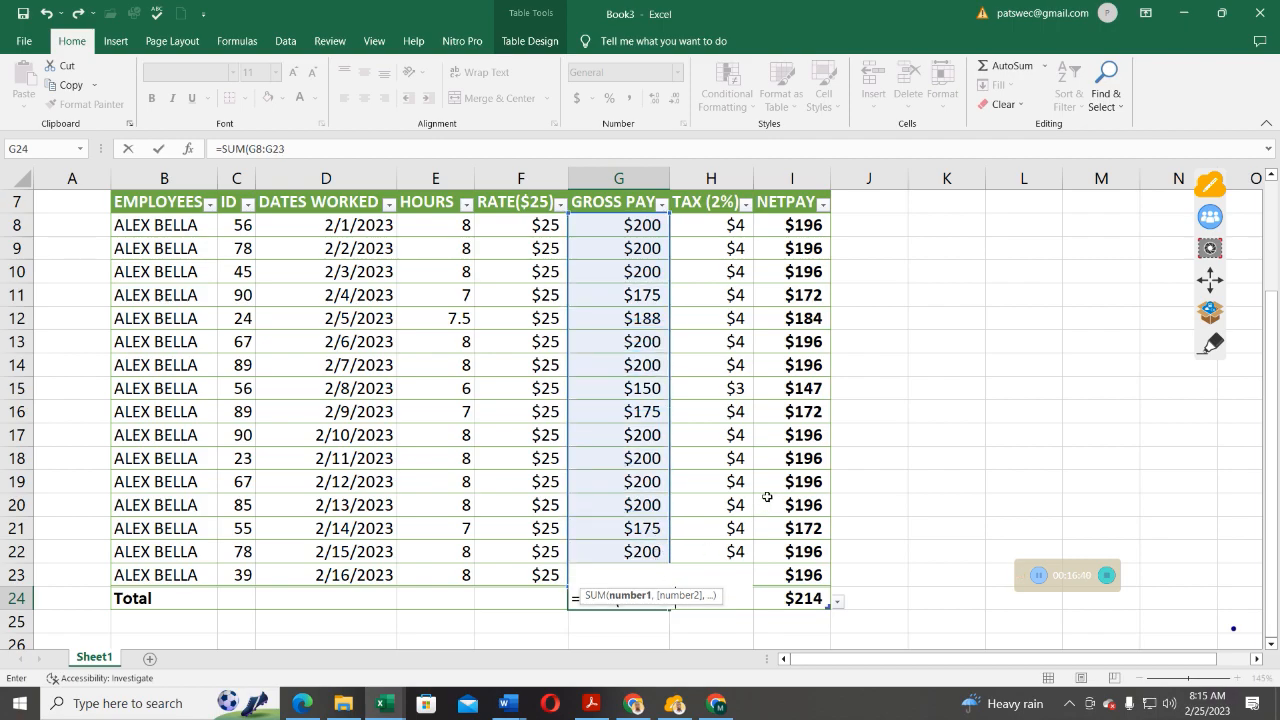
{"action": "type", "text": ")"}
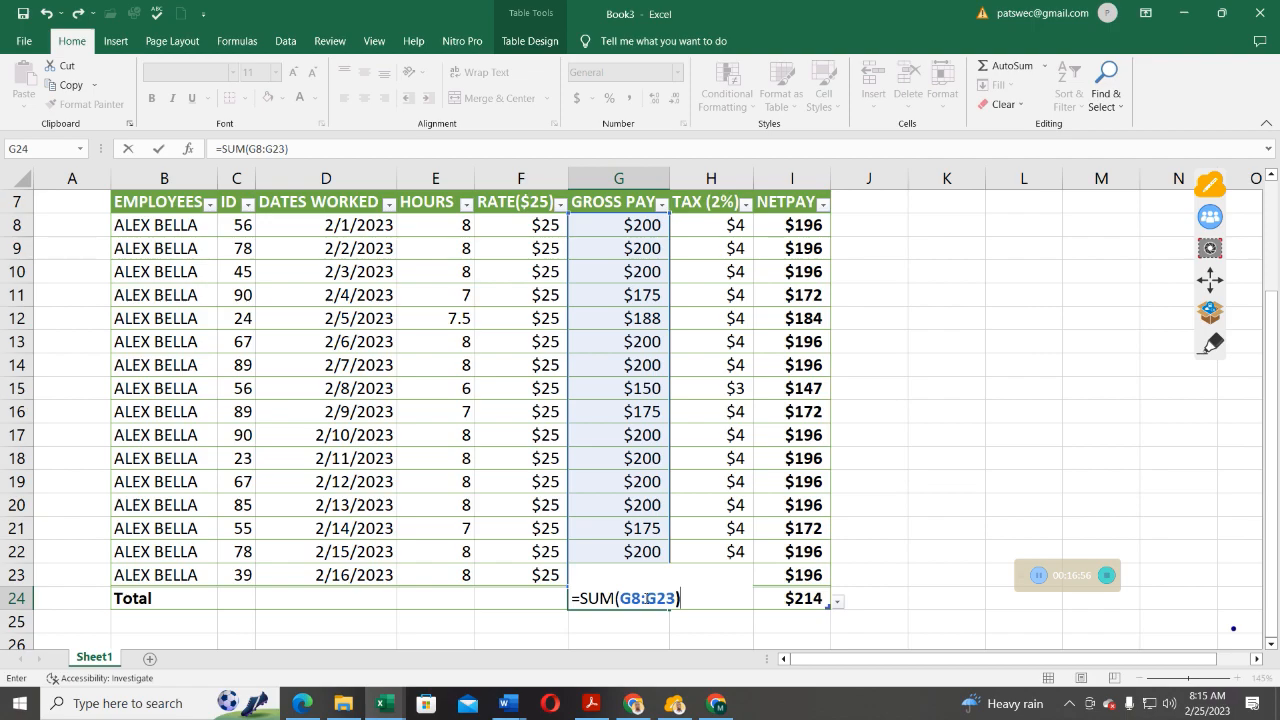
{"action": "left_click", "coordinate": [158, 150]}
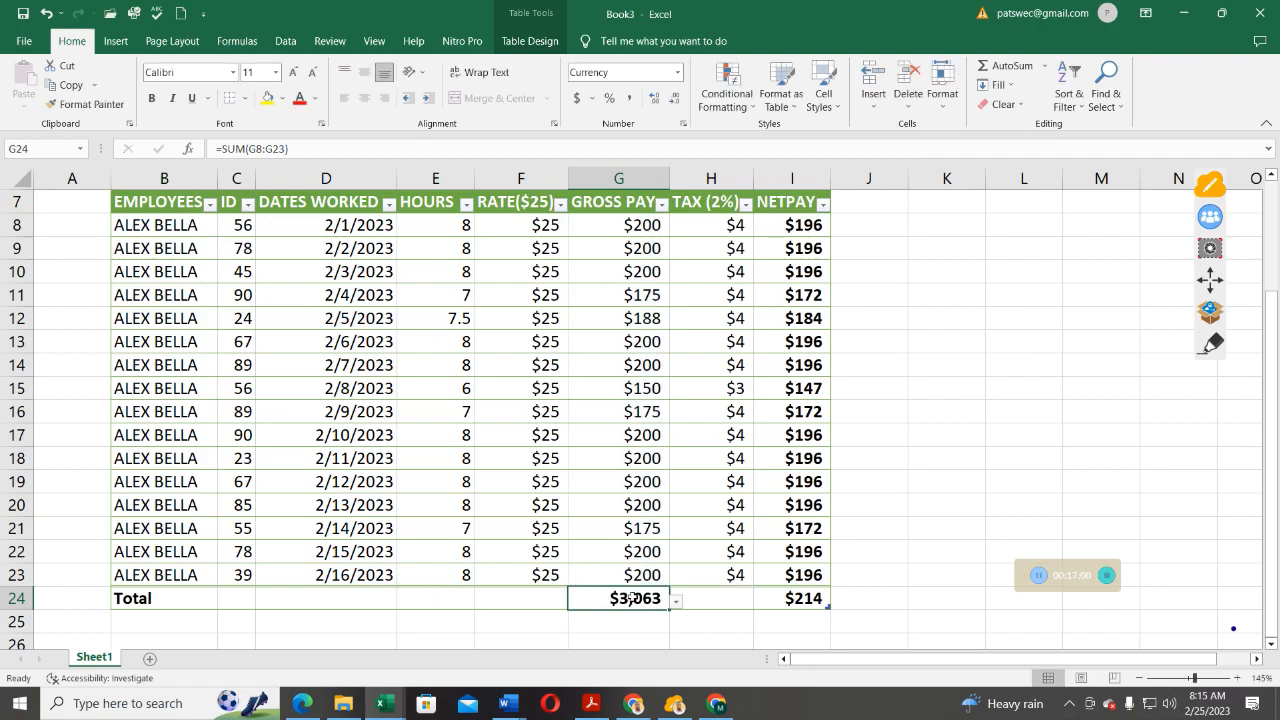
{"action": "left_click", "coordinate": [714, 592]}
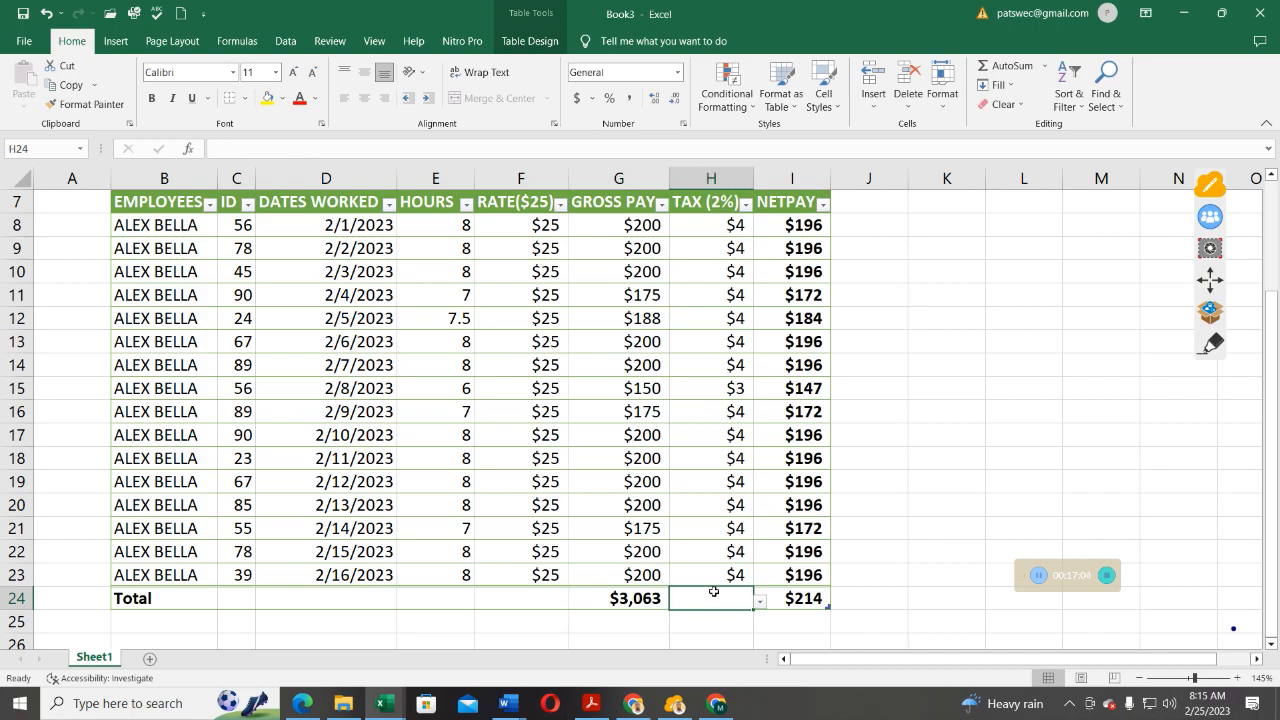
Enter =SUM(H8:H23) in H24, correcting typing slips, so the Tax total shows $61.
{"action": "type", "text": "="}
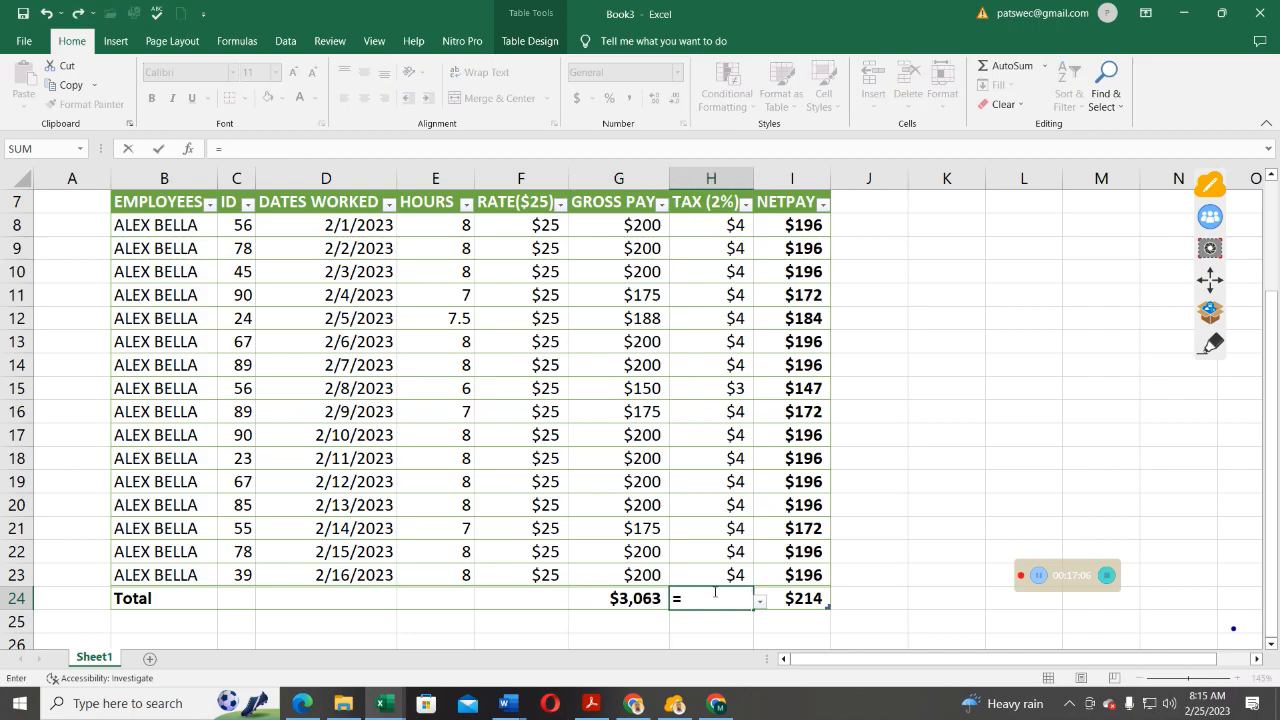
{"action": "type", "text": "SUM"}
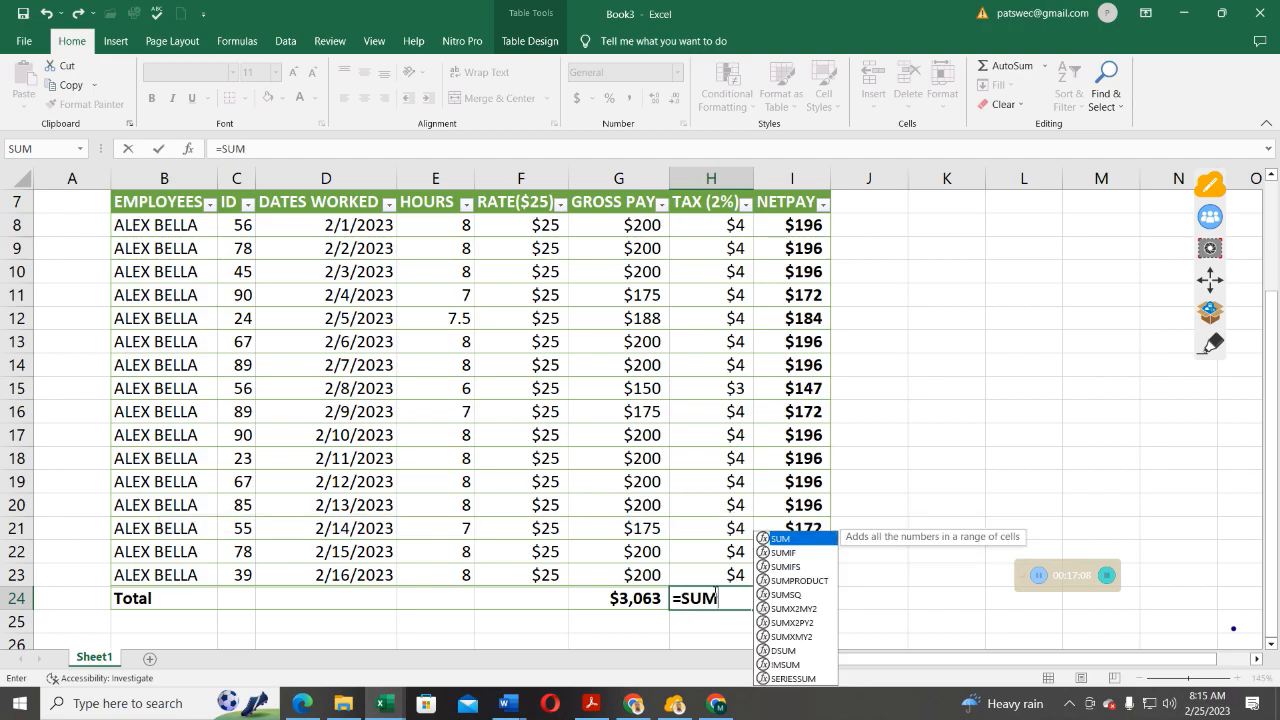
{"action": "type", "text": "("}
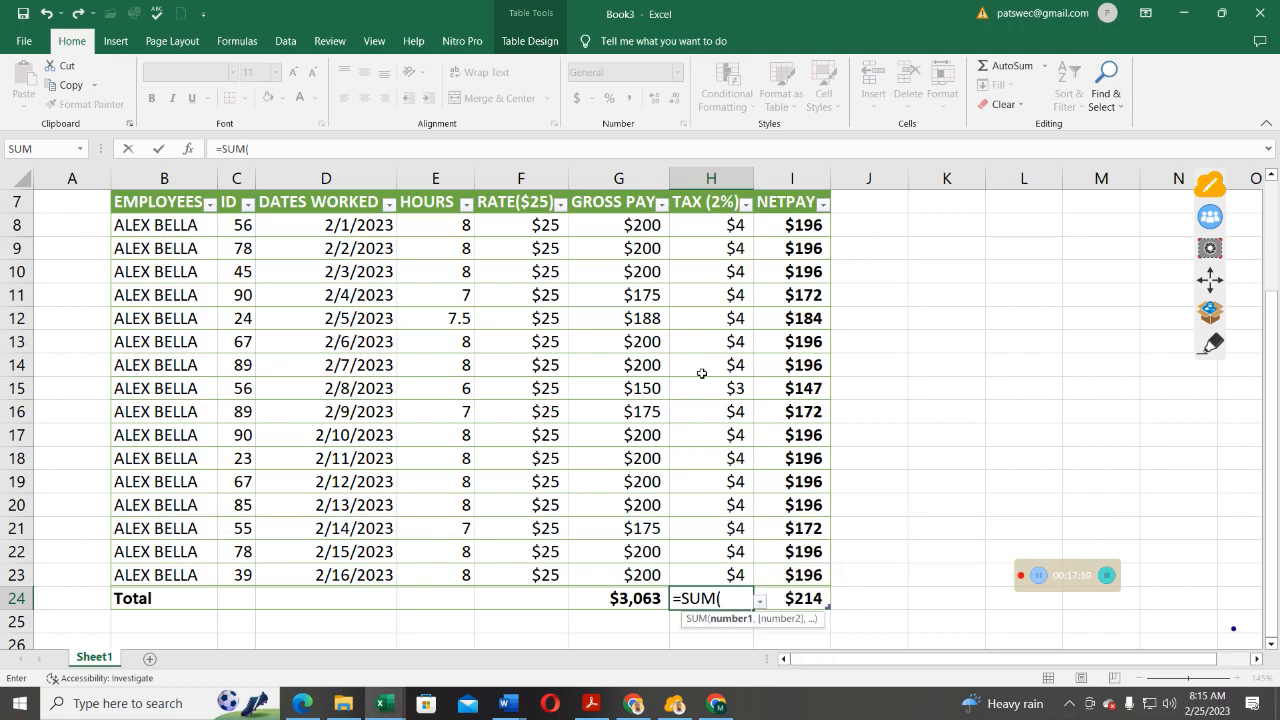
{"action": "left_click", "coordinate": [730, 222]}
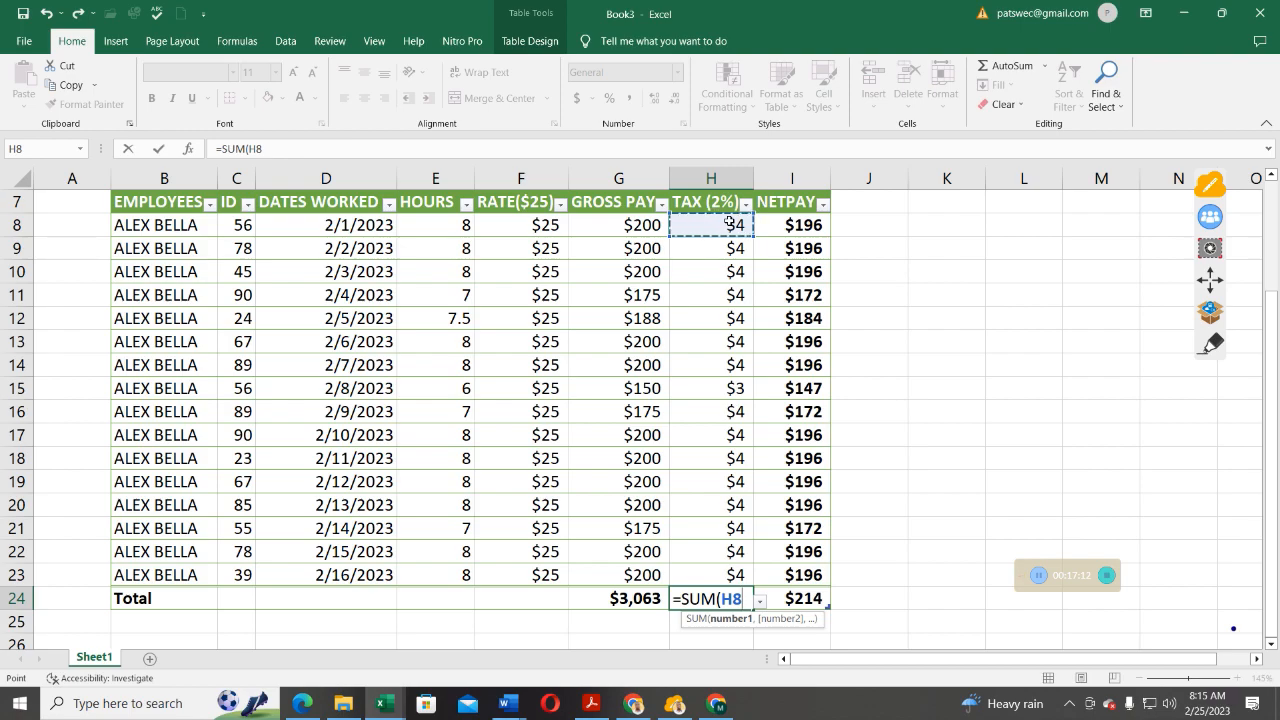
{"action": "type", "text": ":H"}
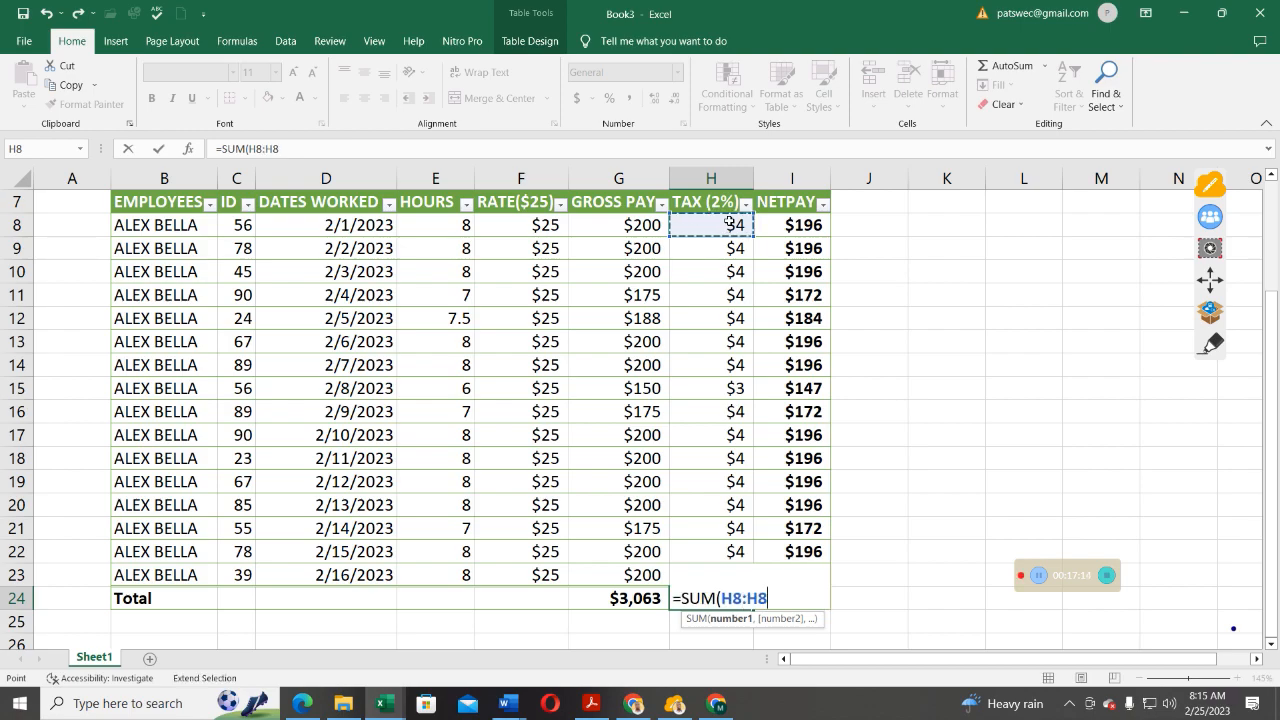
{"action": "key", "text": "BackSpace"}
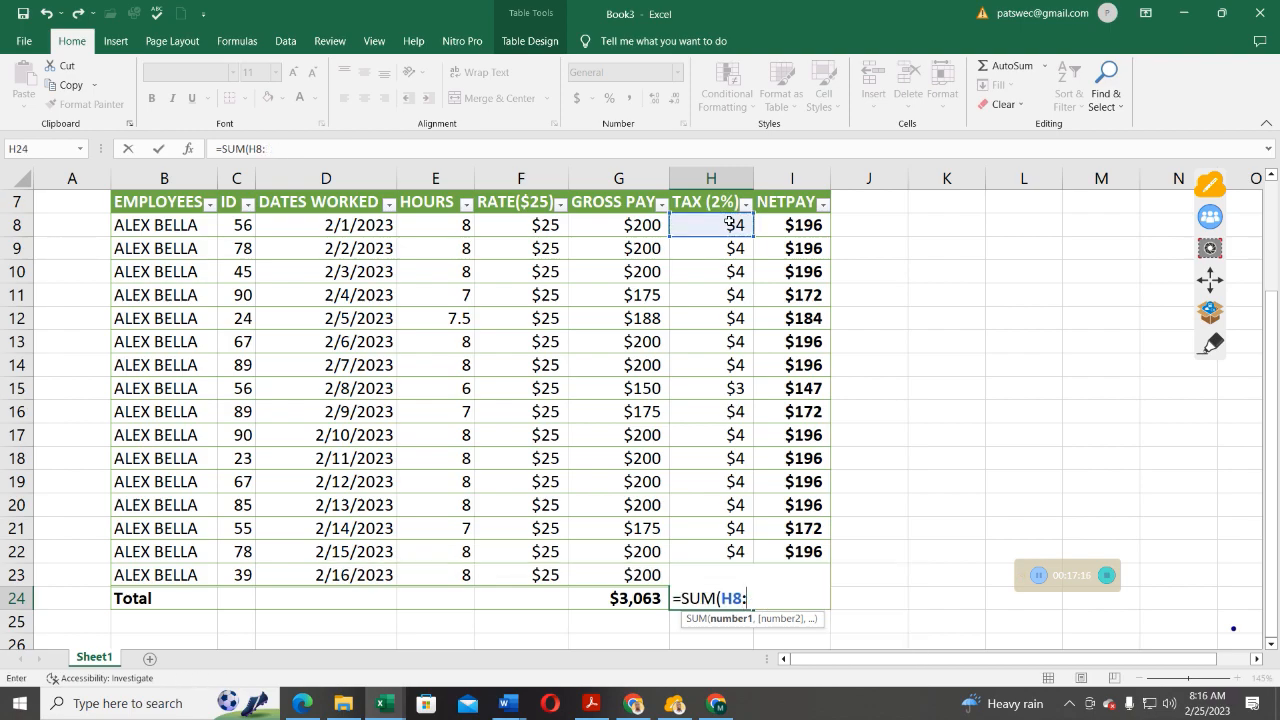
{"action": "left_click_drag", "start_coordinate": [754, 249], "coordinate": [754, 589]}
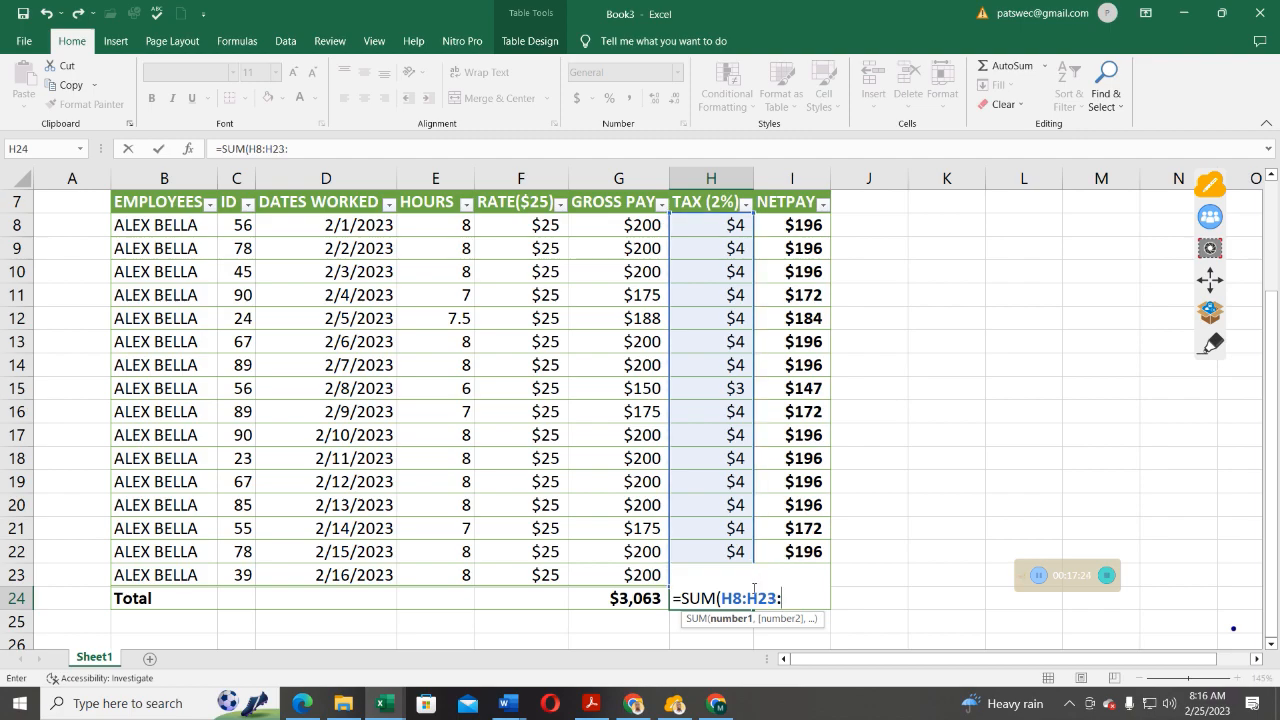
{"action": "type", "text": ")"}
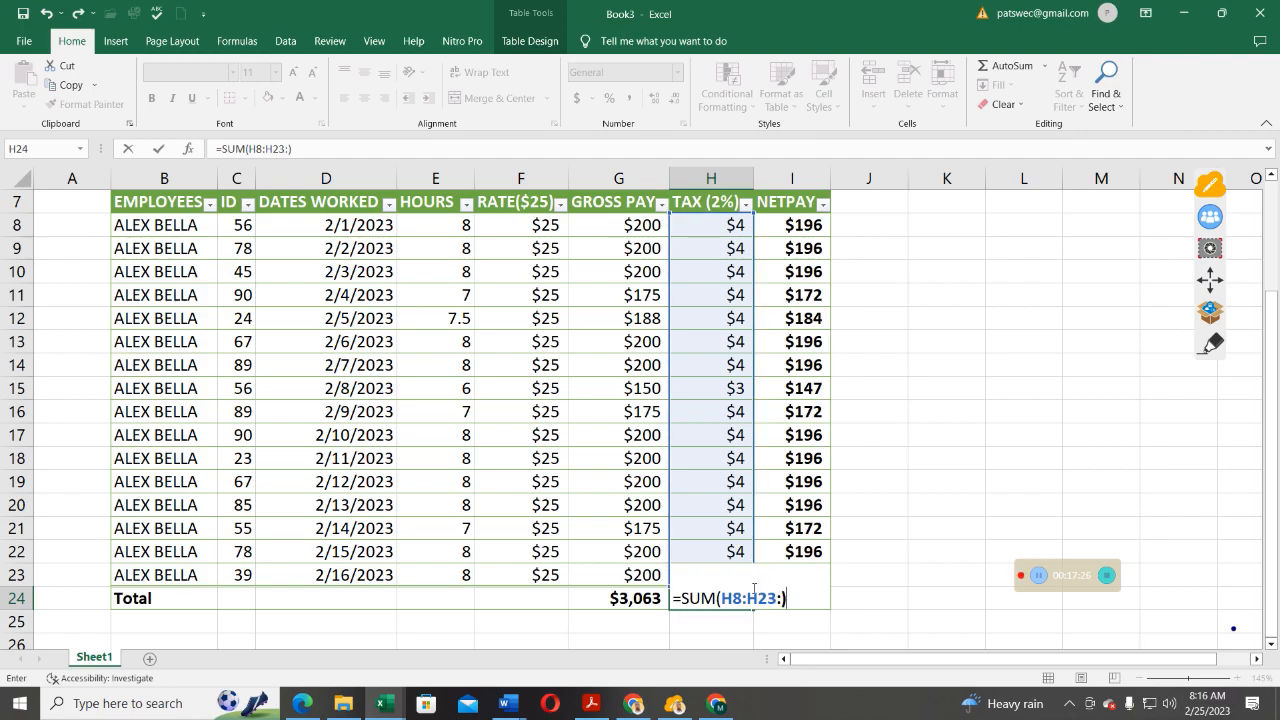
{"action": "key", "text": "BackSpace"}
{"action": "key", "text": "BackSpace"}
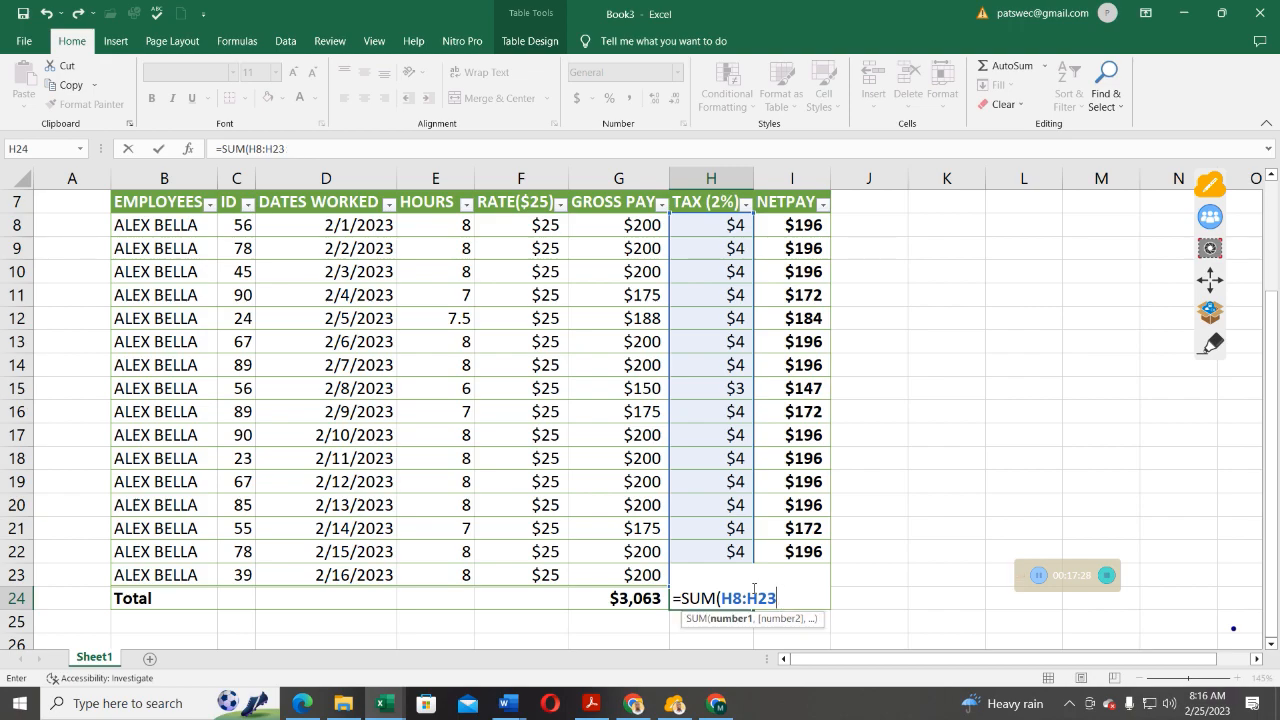
{"action": "type", "text": ")"}
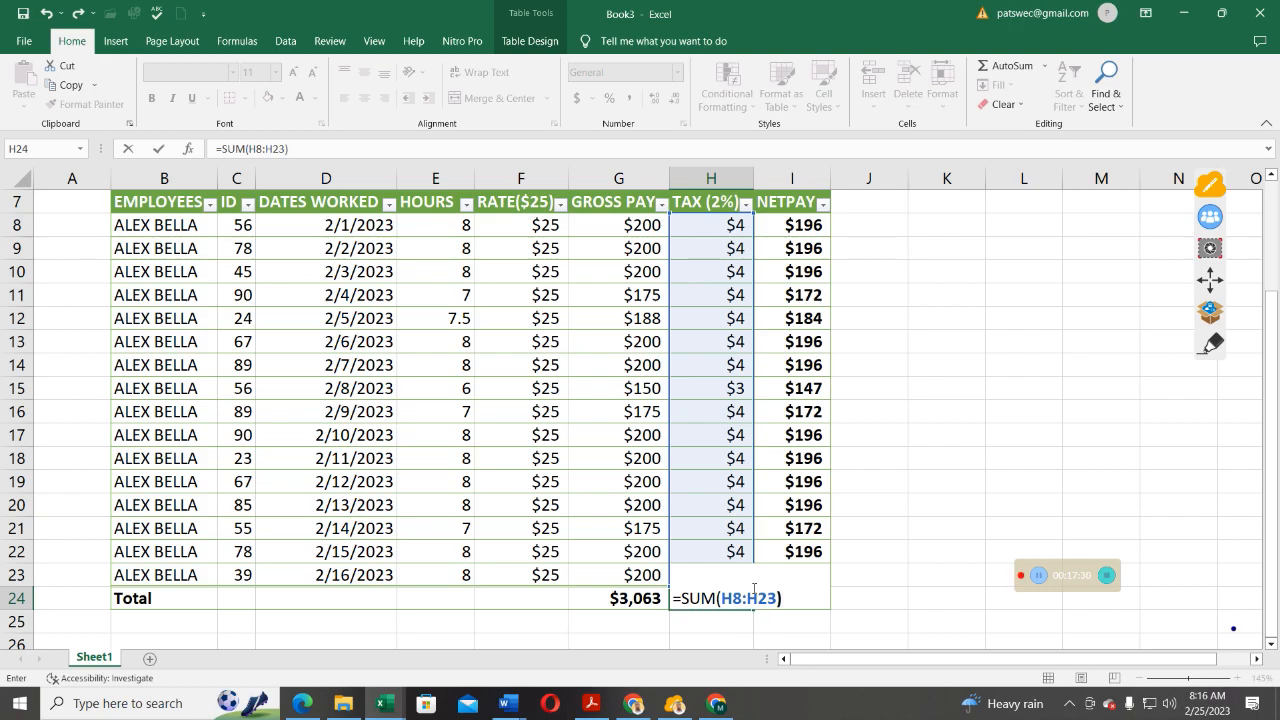
{"action": "key", "text": "Return"}
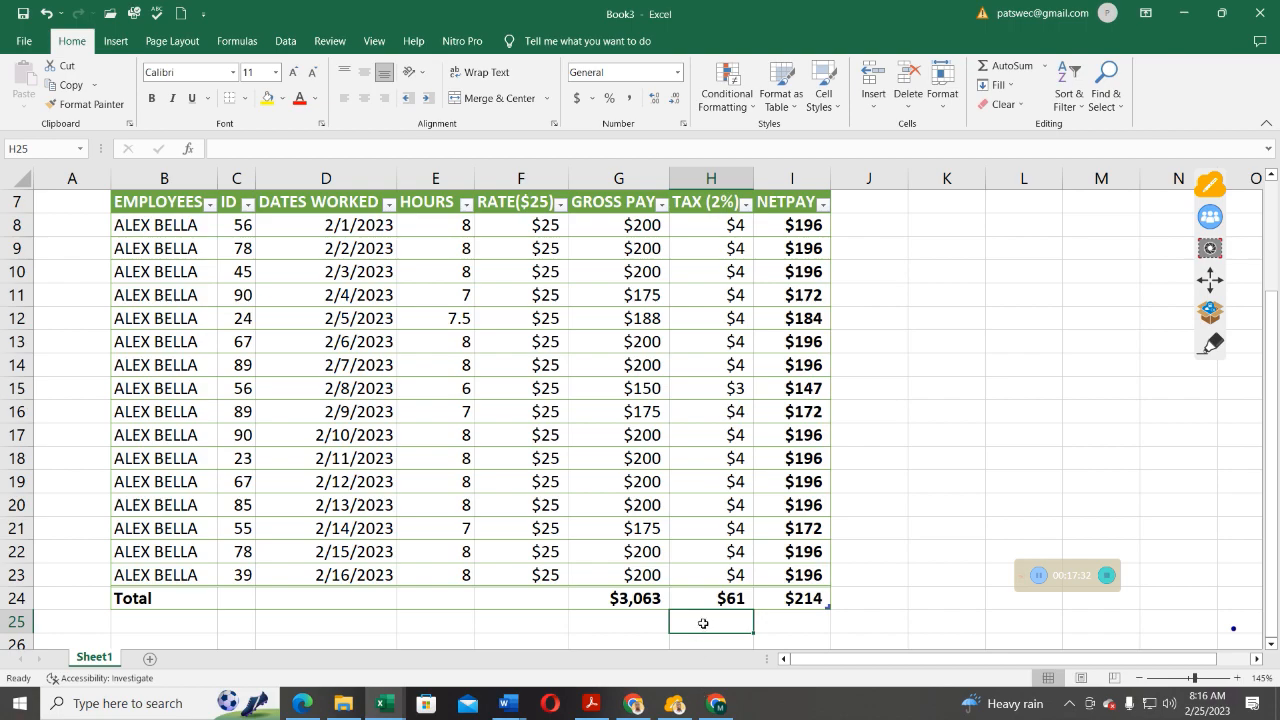
{"action": "left_click", "coordinate": [717, 598]}
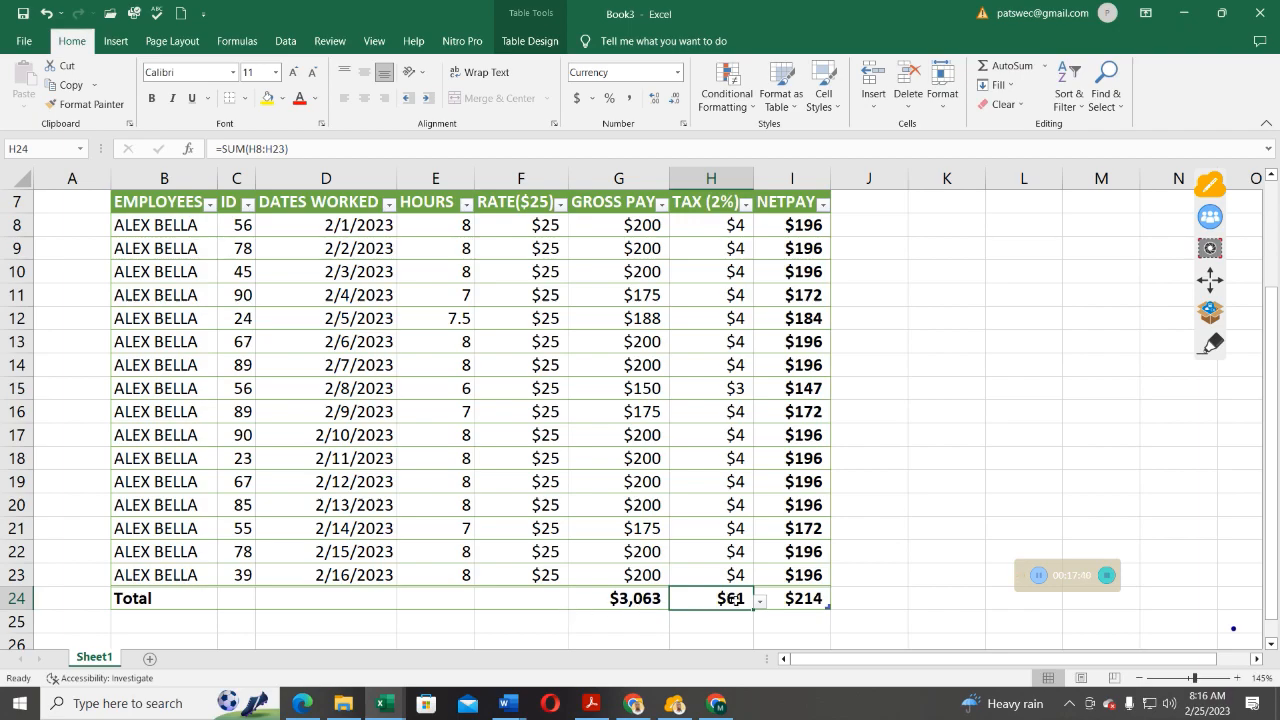
{"action": "left_click", "coordinate": [808, 598]}
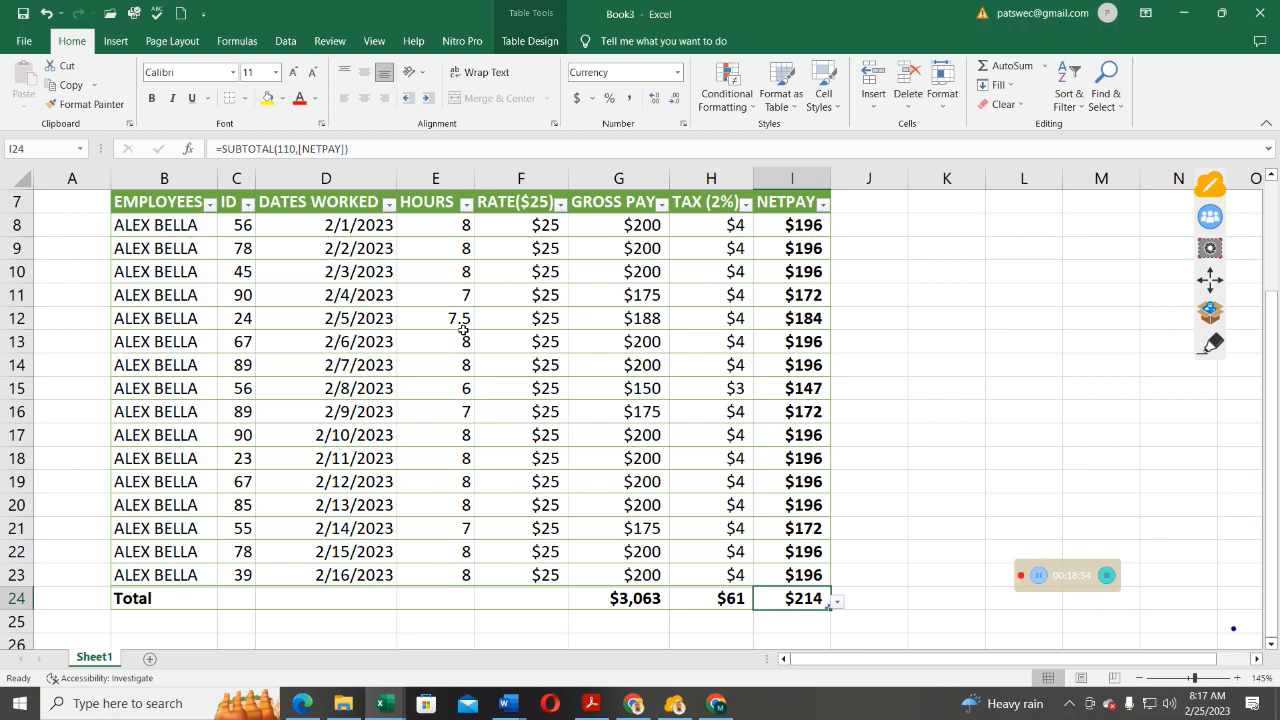
{"action": "scroll", "coordinate": [486, 383], "scroll_direction": "up", "scroll_amount": 1}
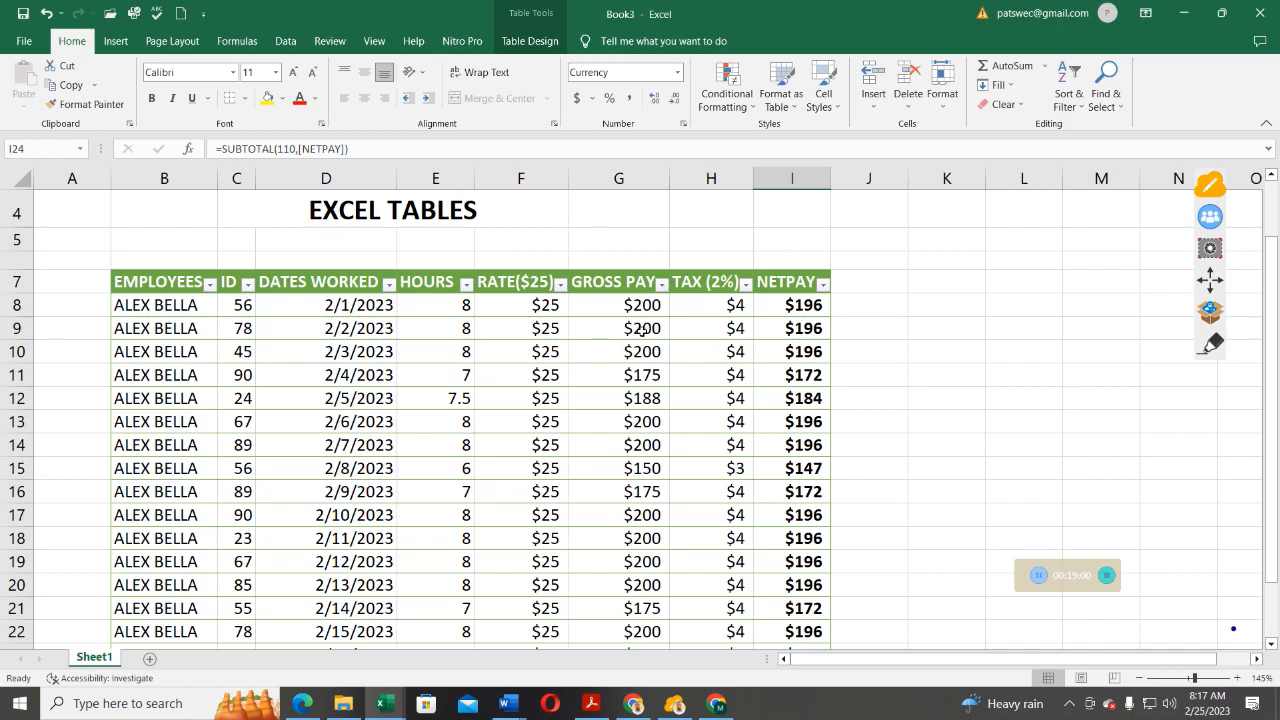
{"action": "scroll", "coordinate": [609, 412], "scroll_direction": "down", "scroll_amount": 1}
{"action": "scroll", "coordinate": [609, 412], "scroll_direction": "up", "scroll_amount": 1}
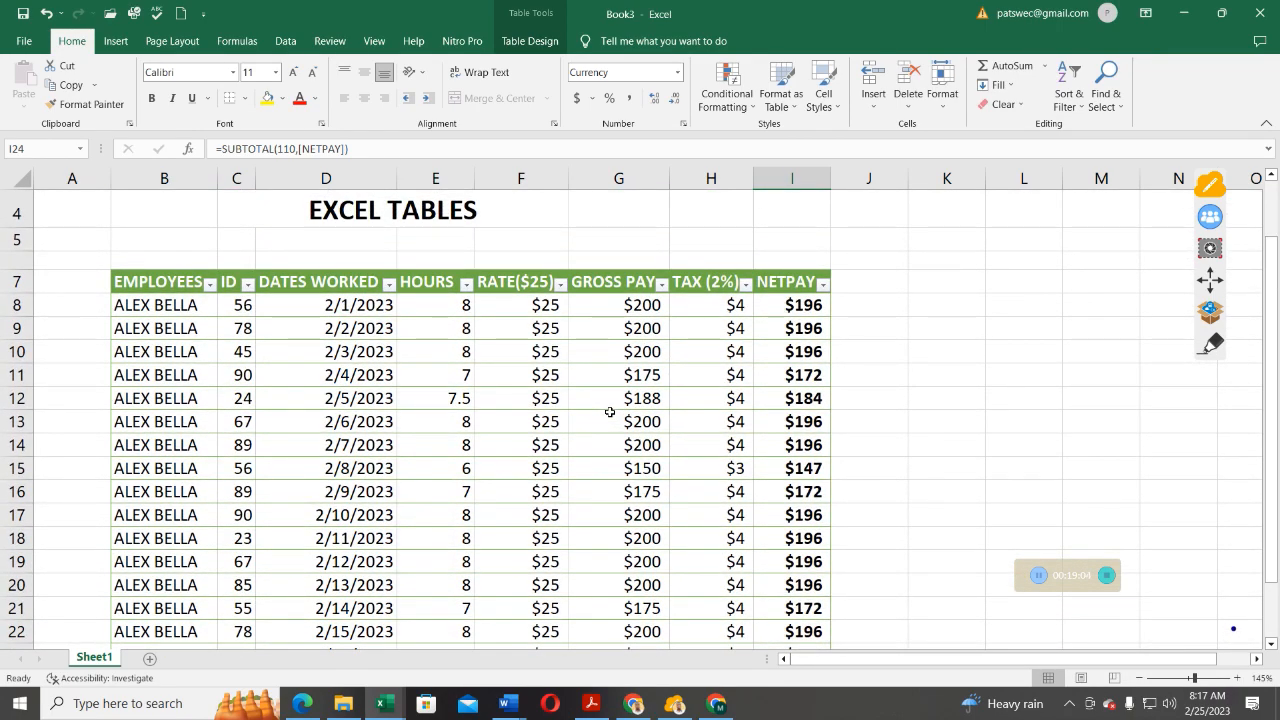